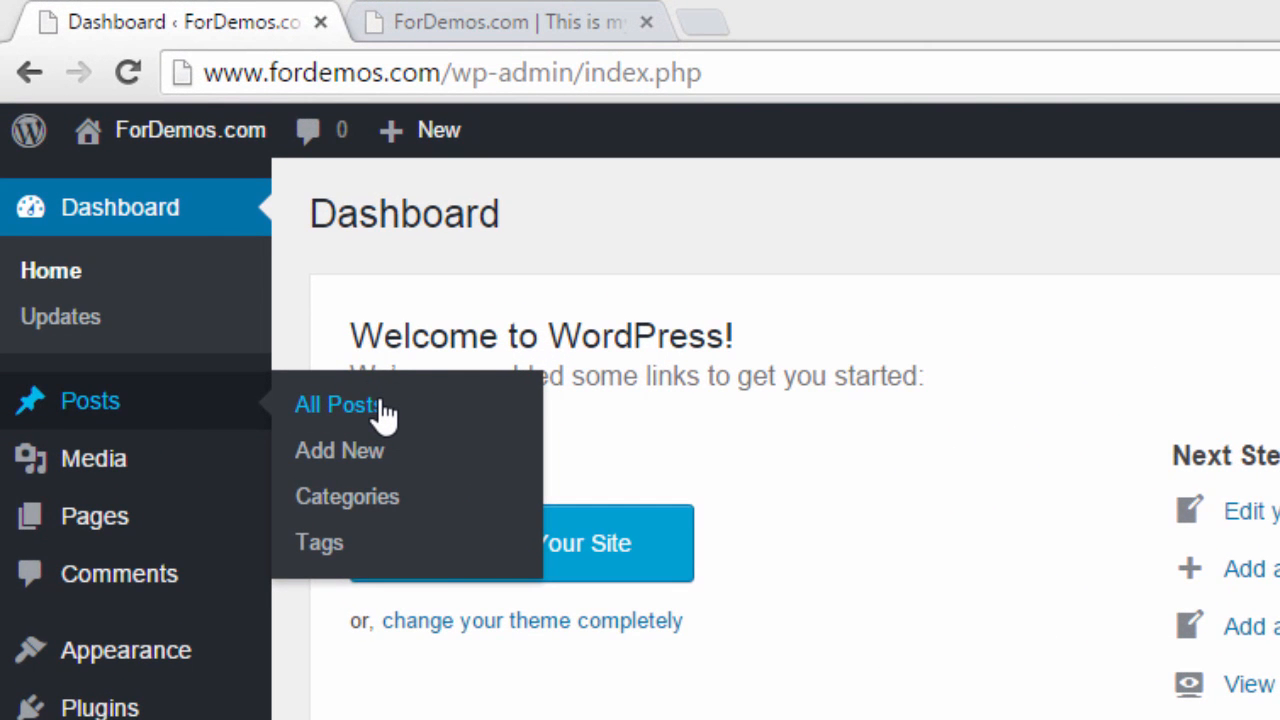
# Open the list of all posts, switch to the trashed posts and look through them
pyautogui.click(383, 405)
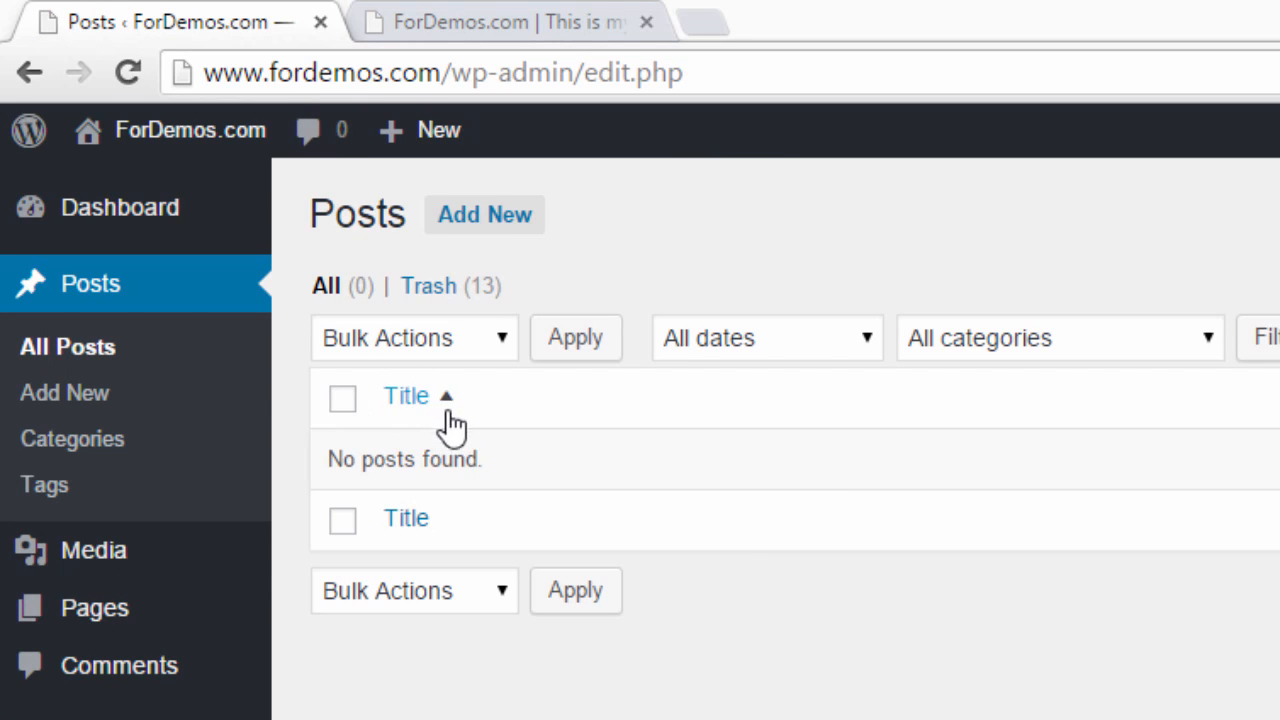
pyautogui.click(438, 342)
pyautogui.click(438, 342)
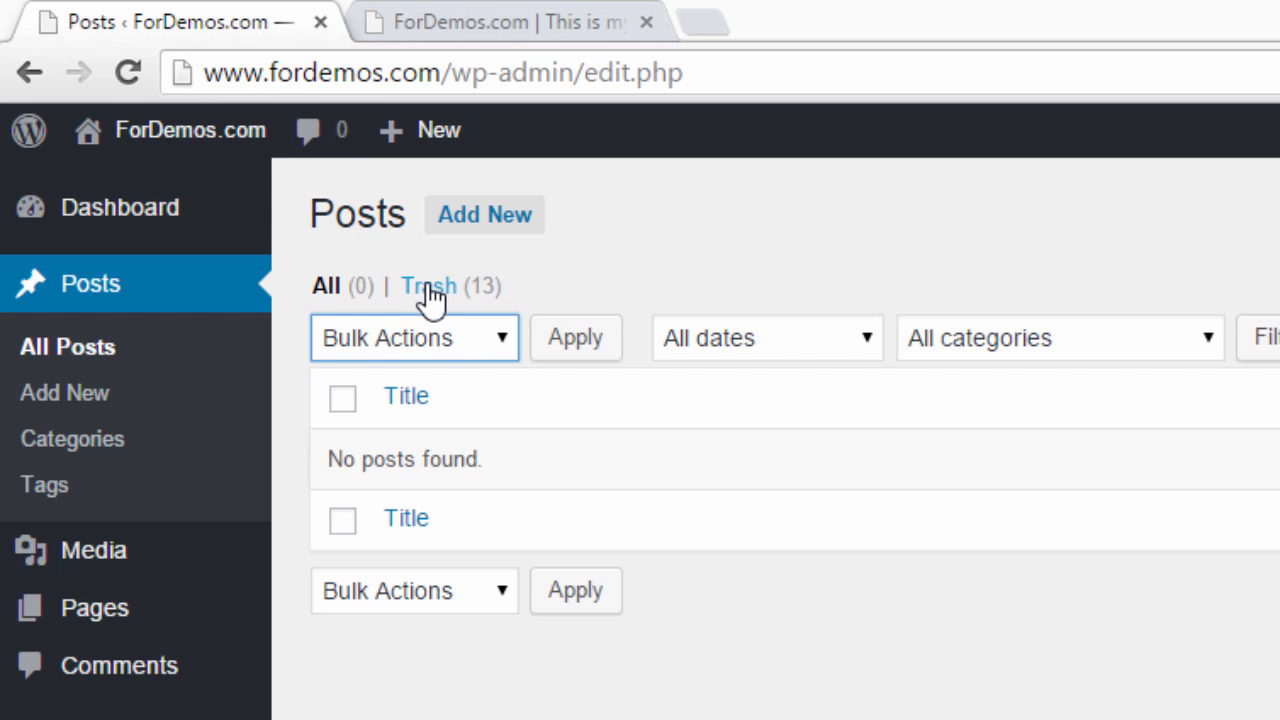
pyautogui.click(432, 294)
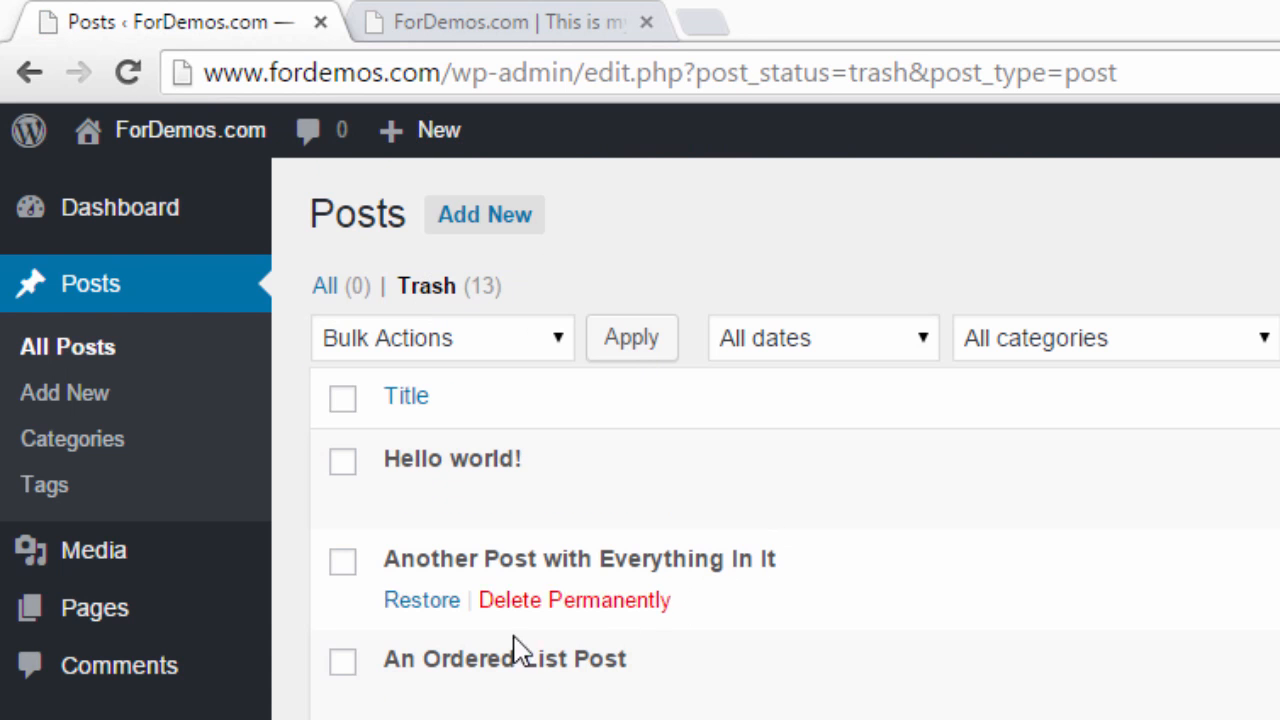
pyautogui.scroll(-3, 795, 440)
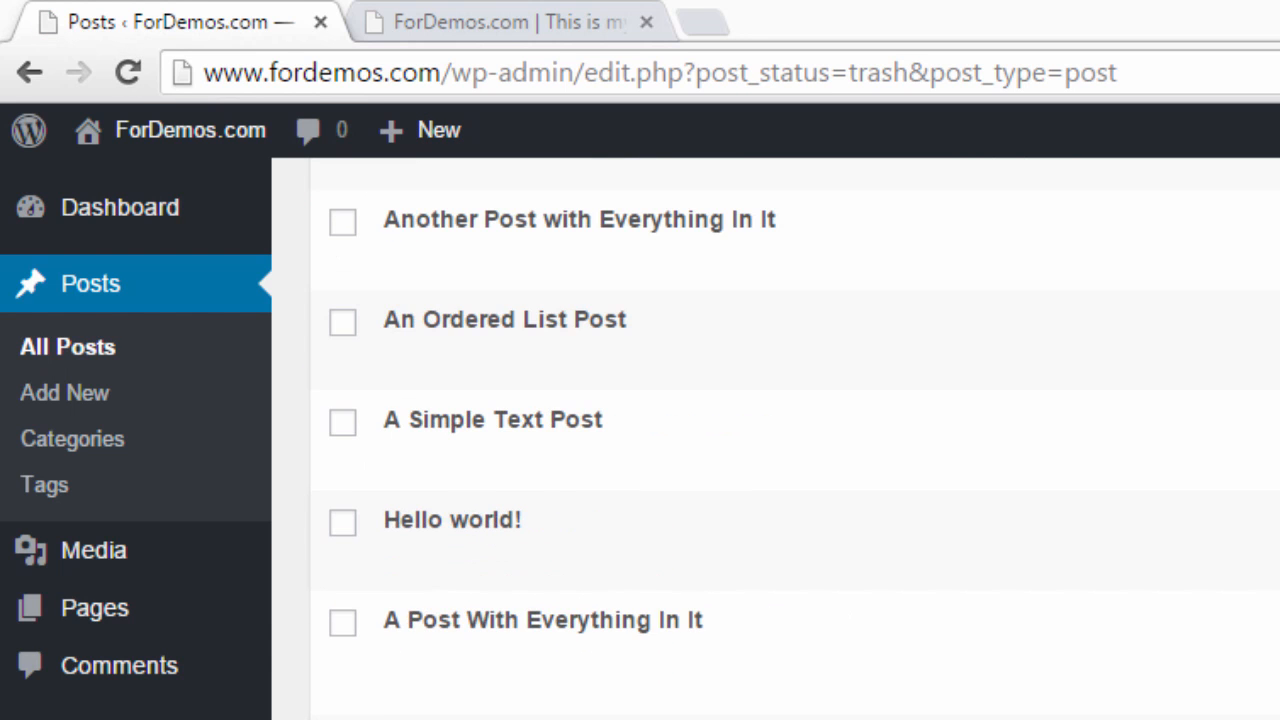
pyautogui.scroll(-2, 795, 440)
pyautogui.scroll(5, 795, 440)
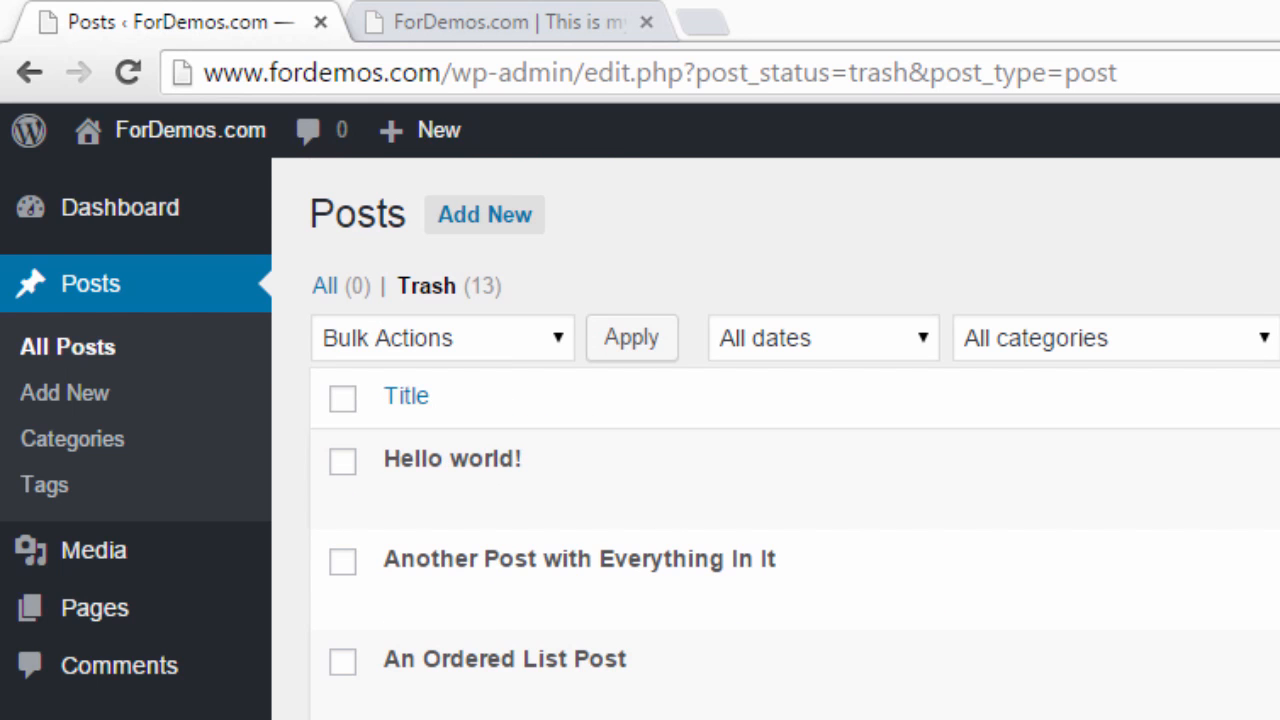
# Restore all trashed posts in bulk and return to the list of all posts
pyautogui.moveTo(466, 532)
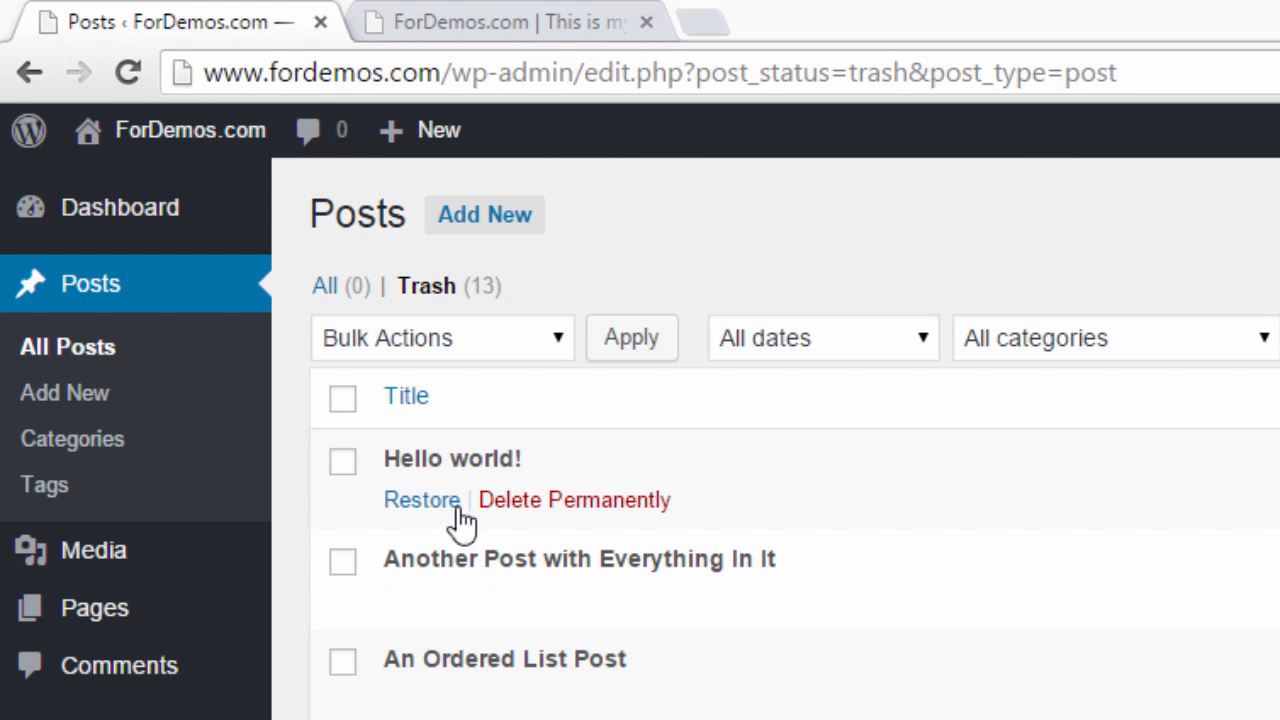
pyautogui.click(343, 398)
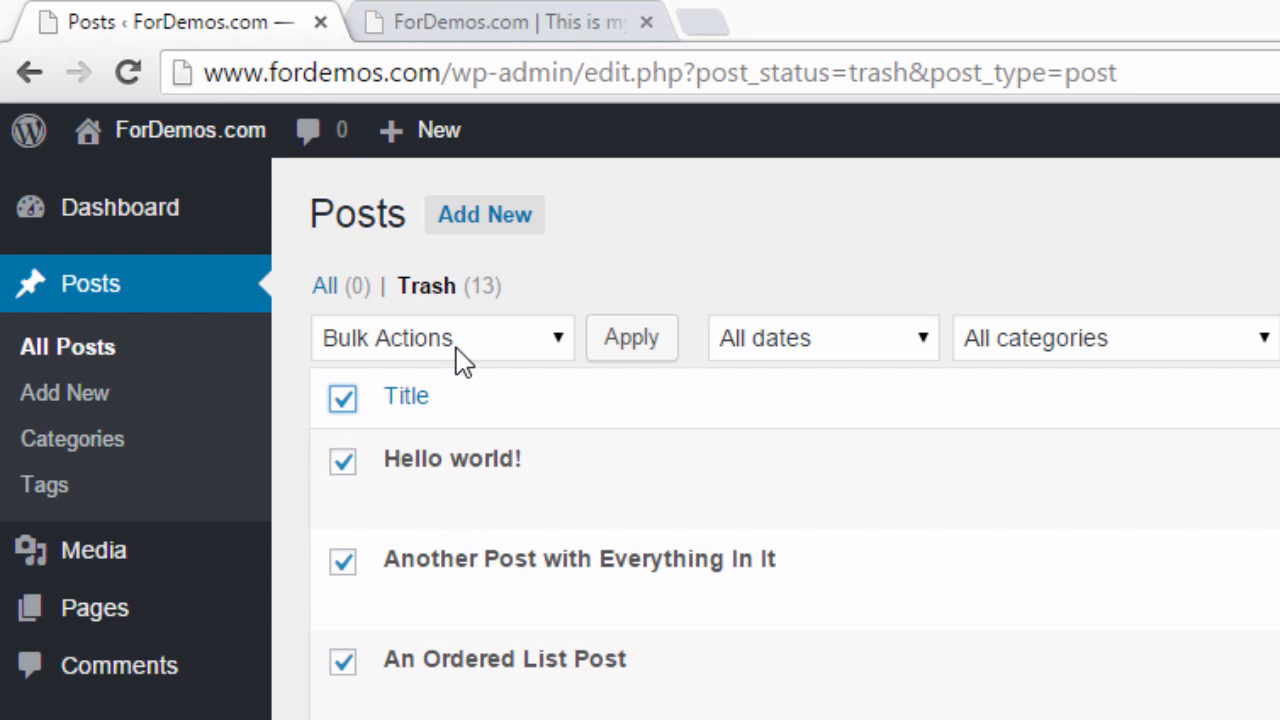
pyautogui.click(456, 349)
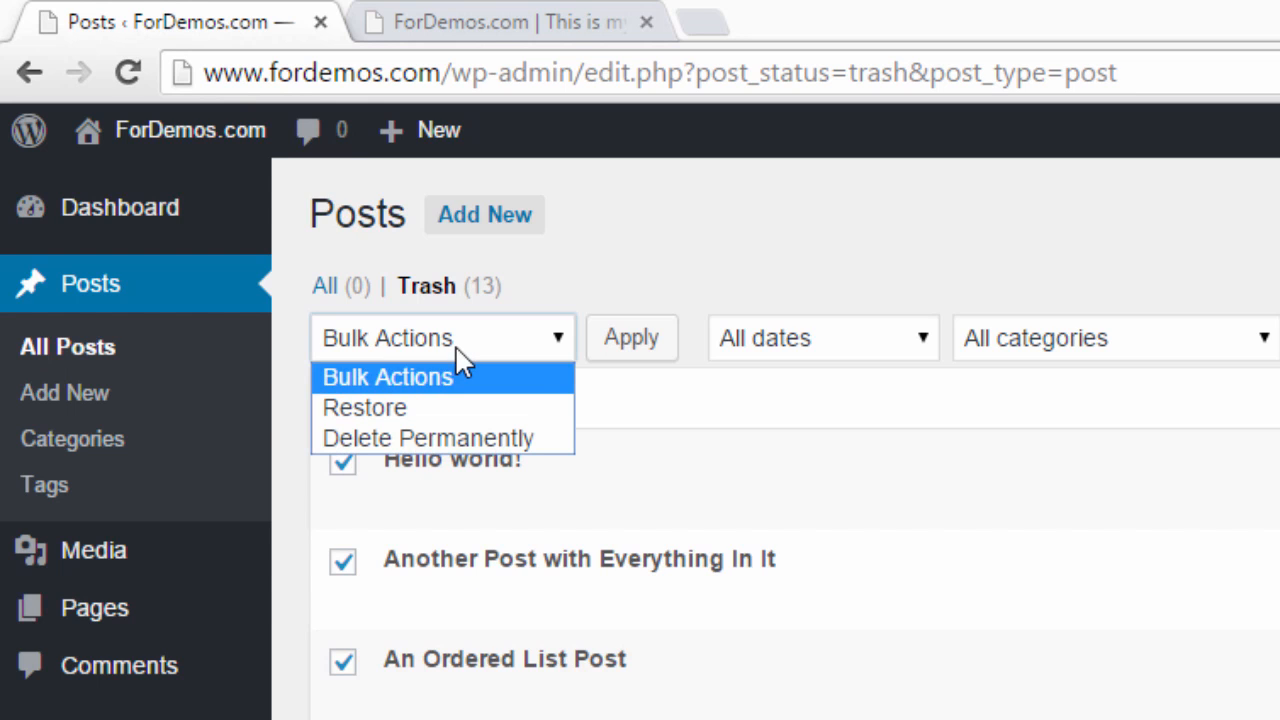
pyautogui.click(499, 413)
pyautogui.click(643, 352)
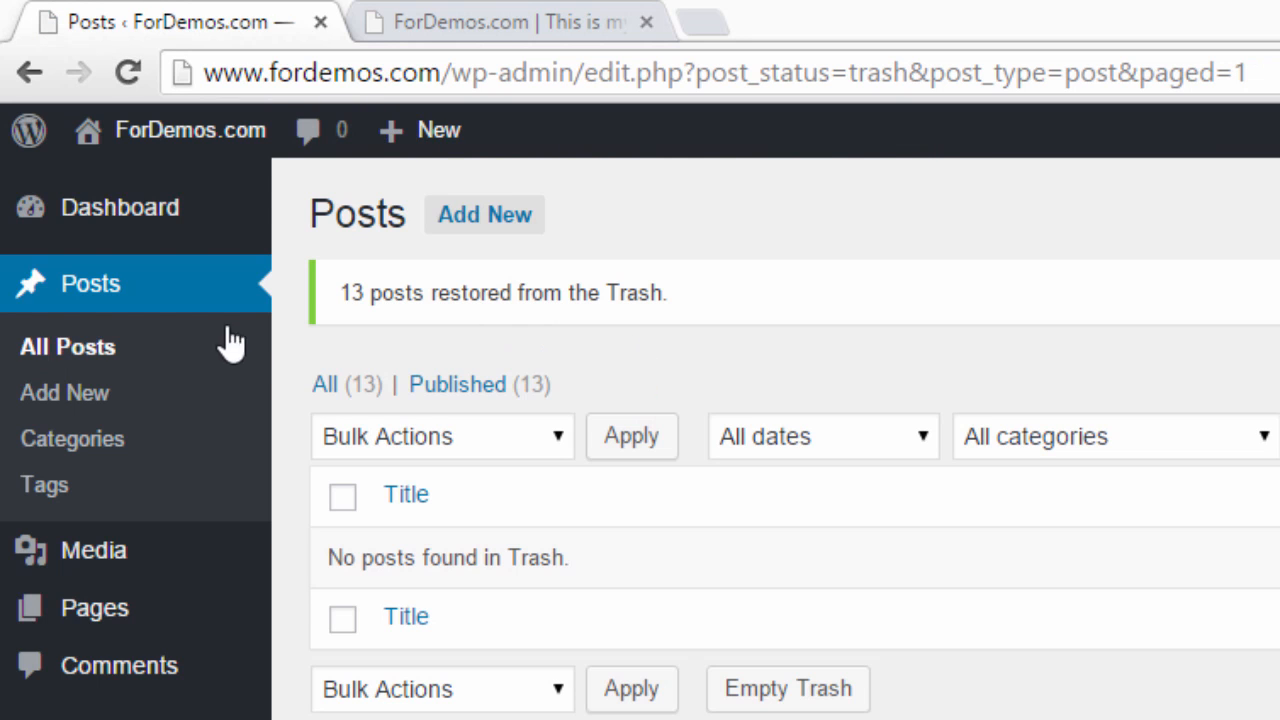
pyautogui.click(87, 344)
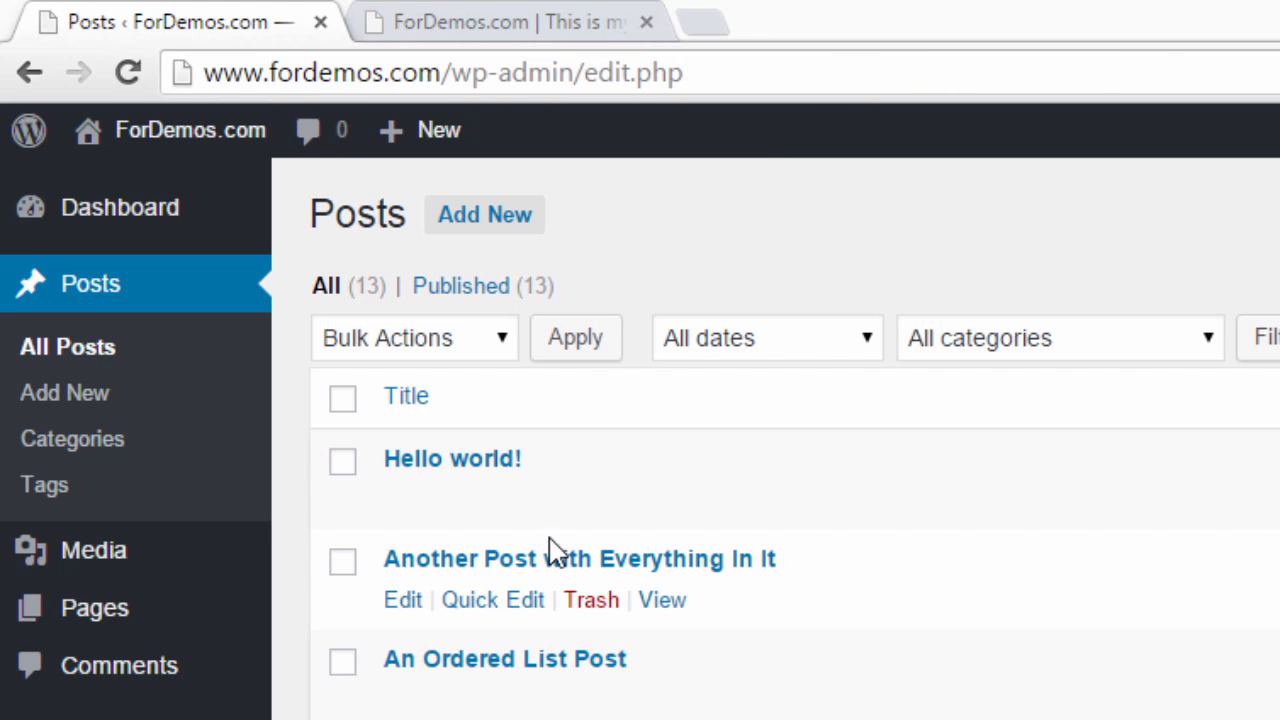
# Examine the bulk actions and the available date and category filters for the posts list
pyautogui.moveTo(520, 480)
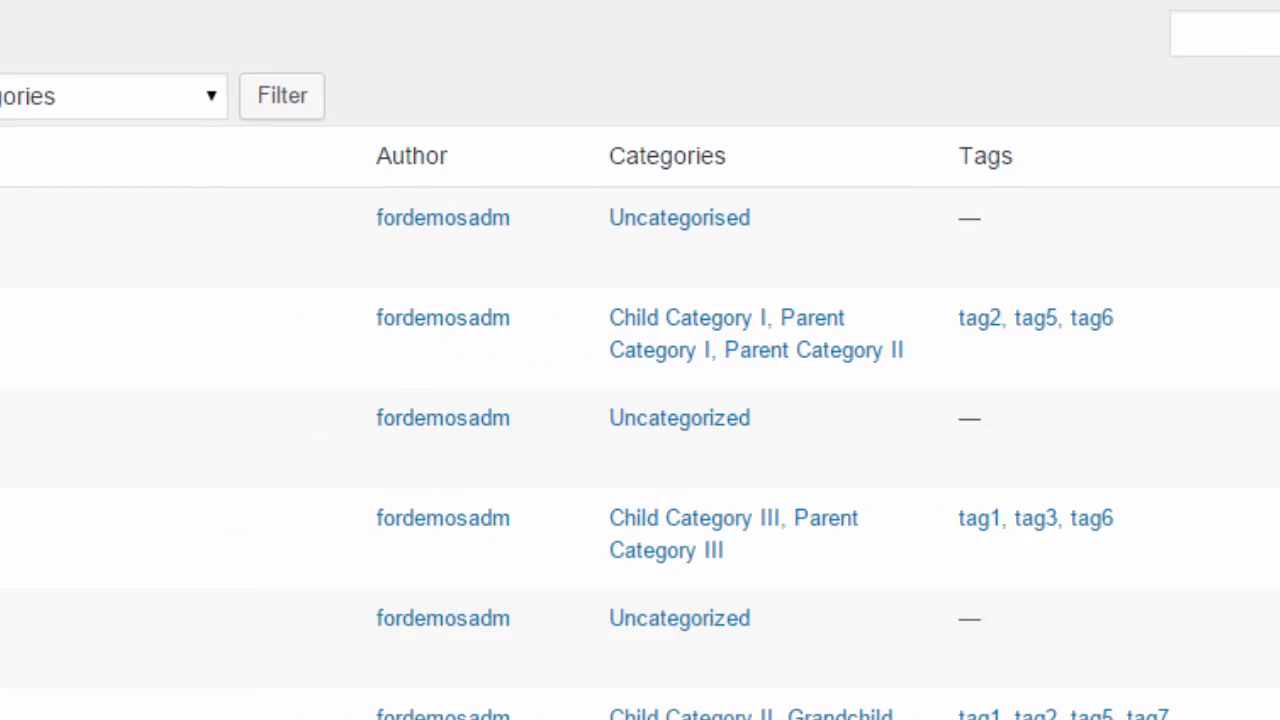
pyautogui.click(145, 80)
pyautogui.click(147, 83)
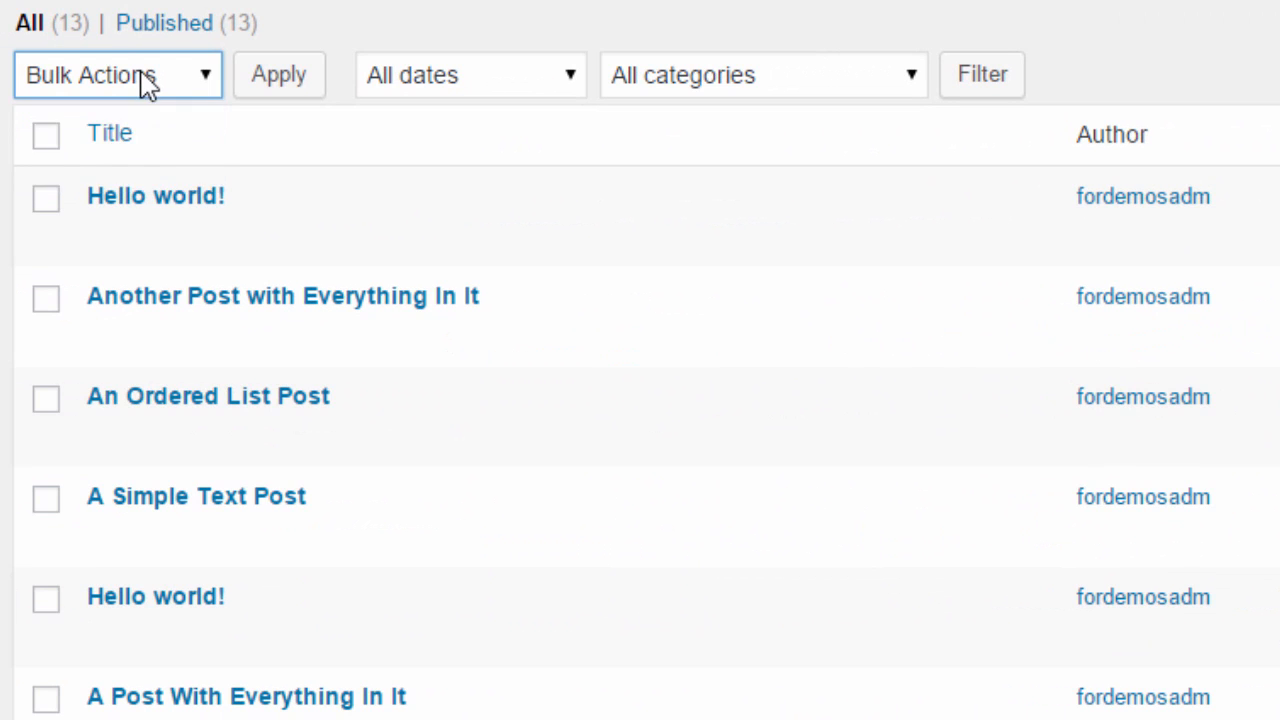
pyautogui.click(143, 86)
pyautogui.click(147, 80)
pyautogui.click(490, 80)
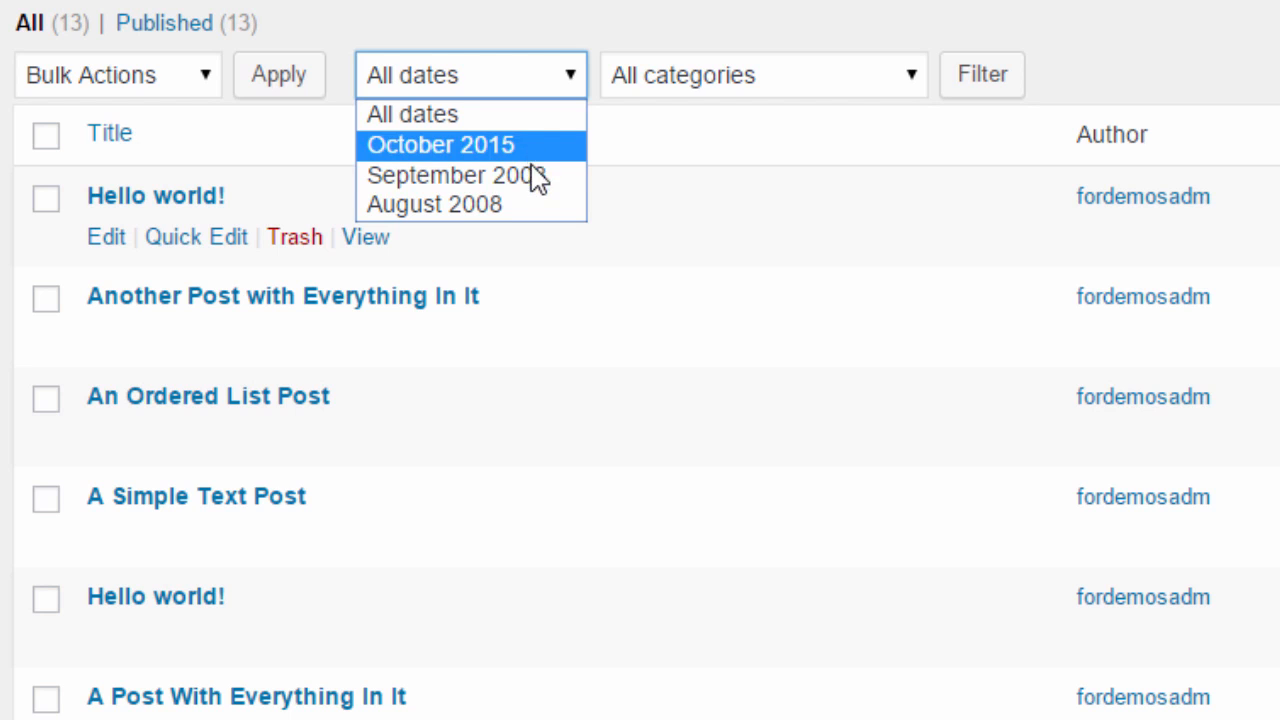
pyautogui.click(512, 78)
pyautogui.click(800, 85)
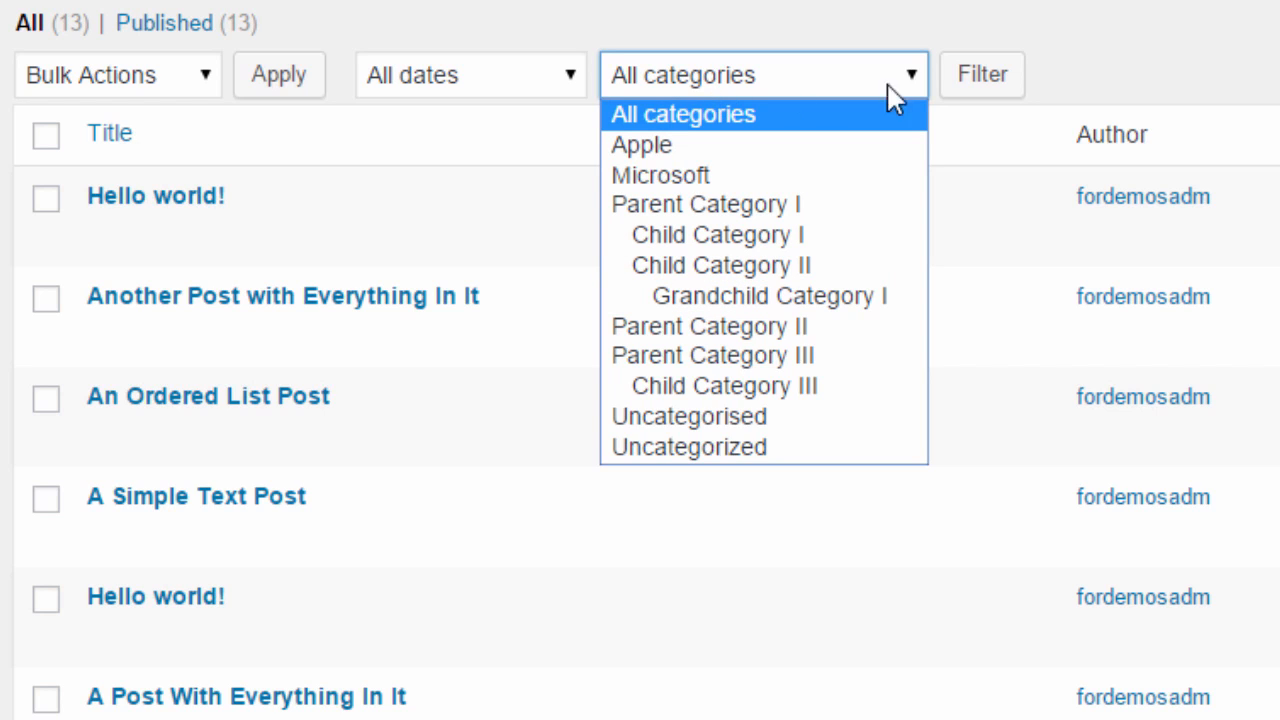
pyautogui.click(1141, 62)
pyautogui.click(1134, 49)
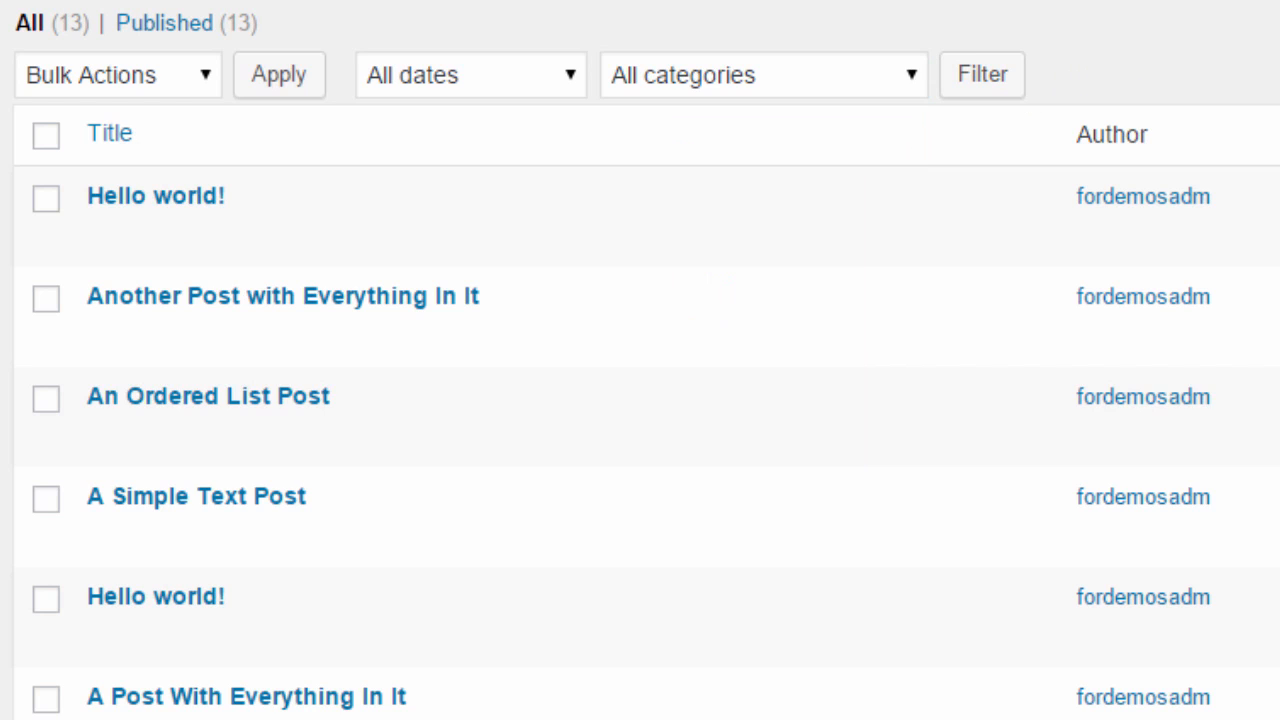
# Examine the posts list's screen options, including columns and items per page, and view the list in excerpt view
pyautogui.click(1058, 46)
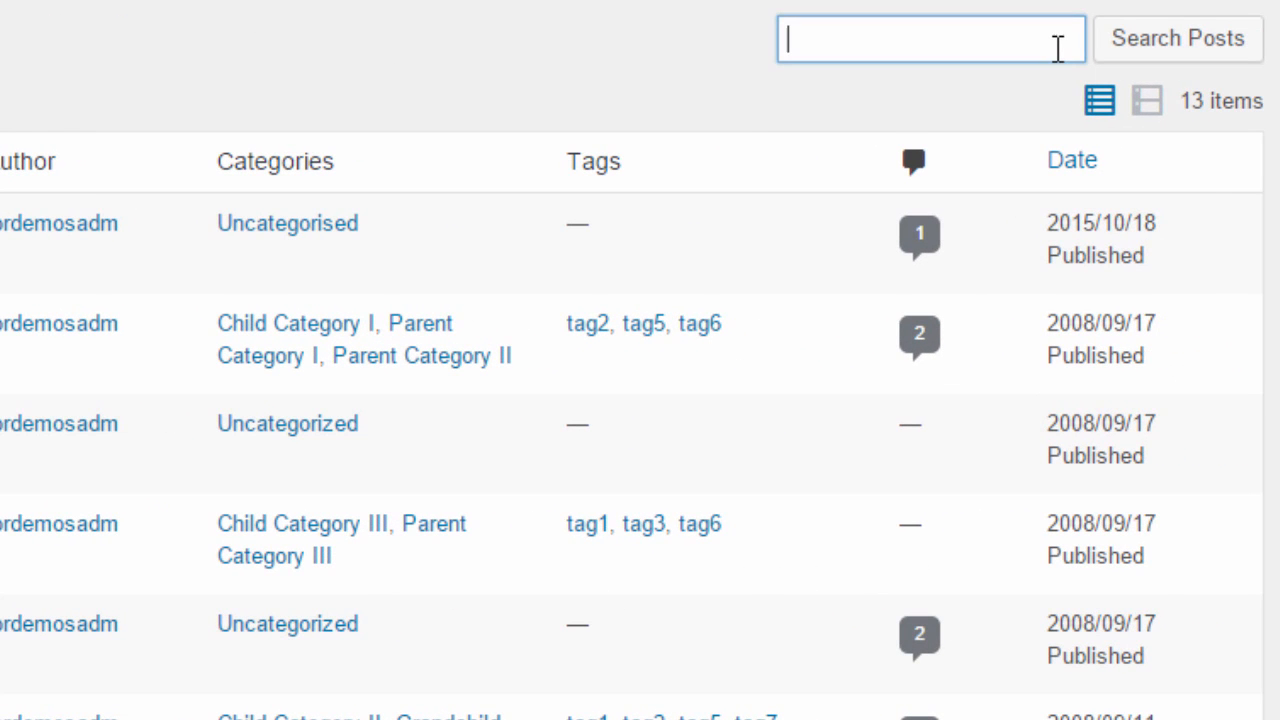
pyautogui.click(1017, 14)
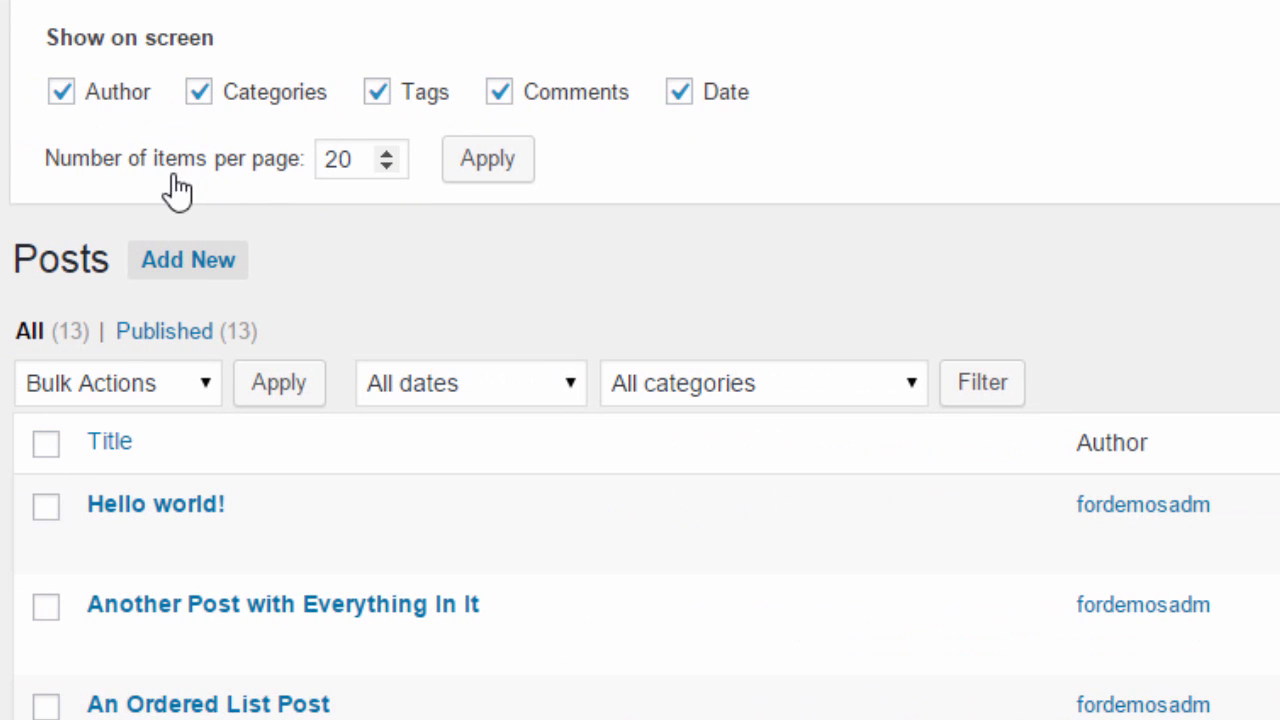
pyautogui.doubleClick(340, 160)
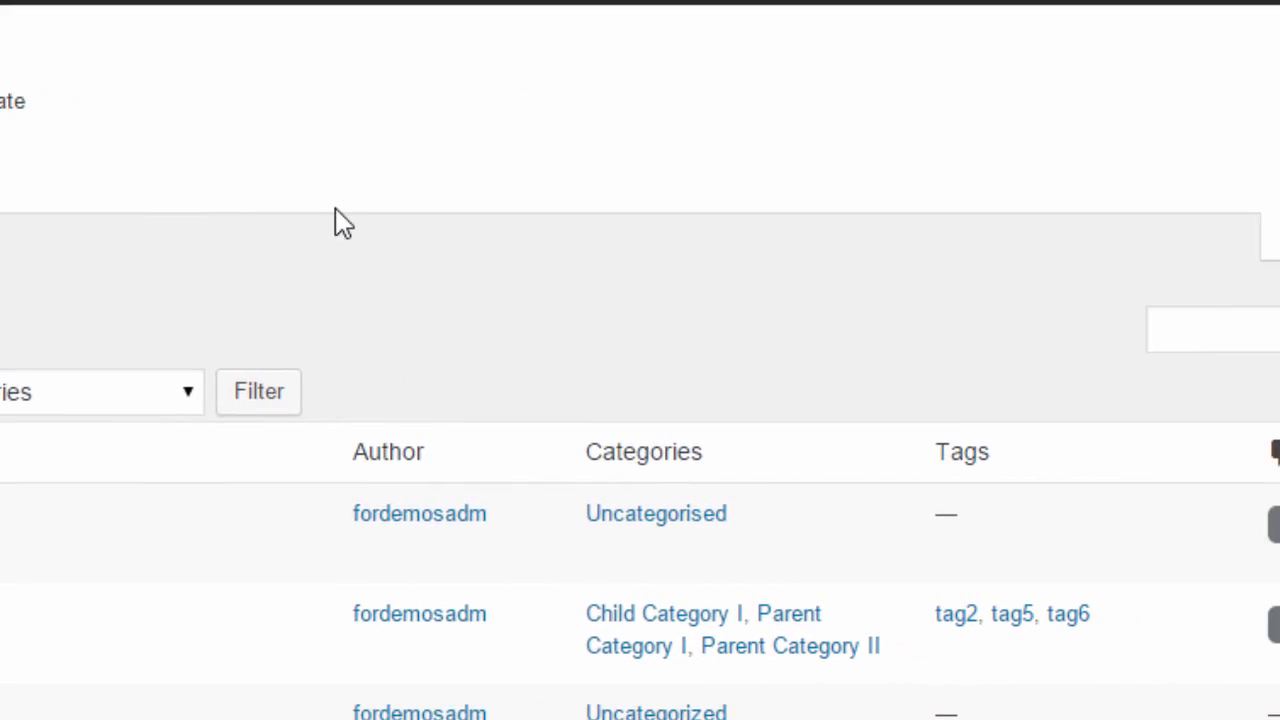
pyautogui.click(1063, 250)
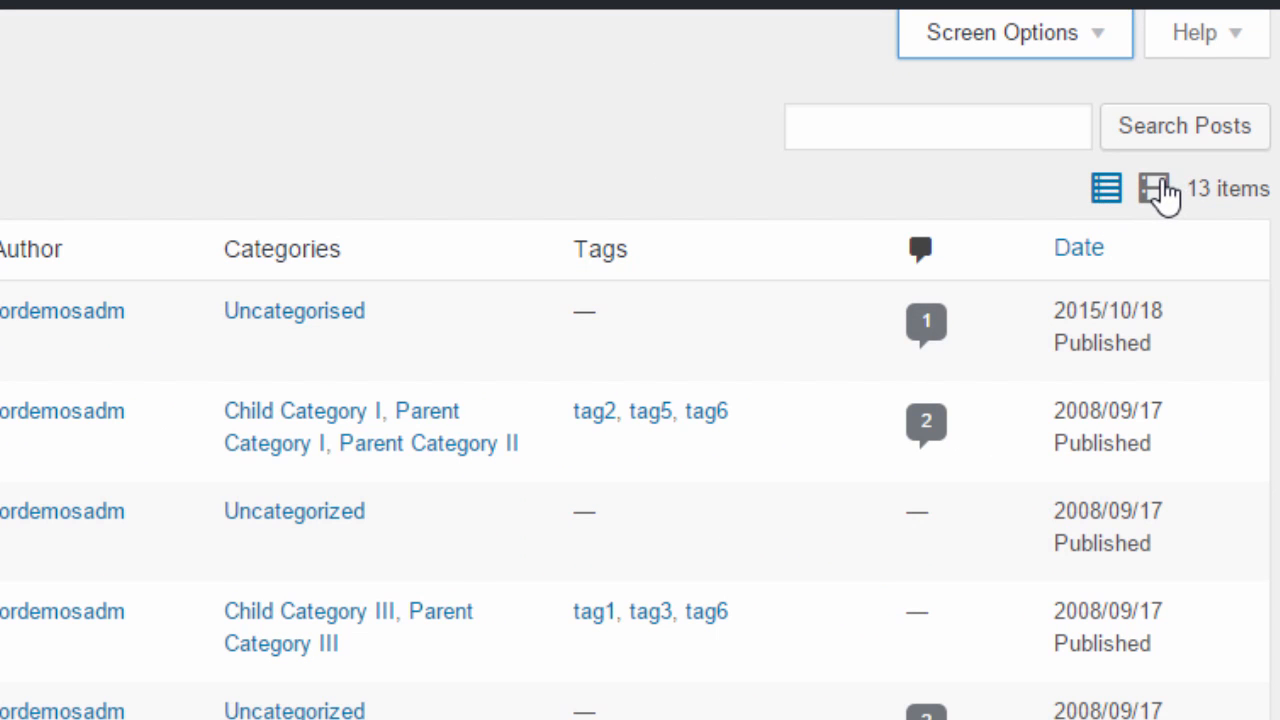
pyautogui.click(1158, 190)
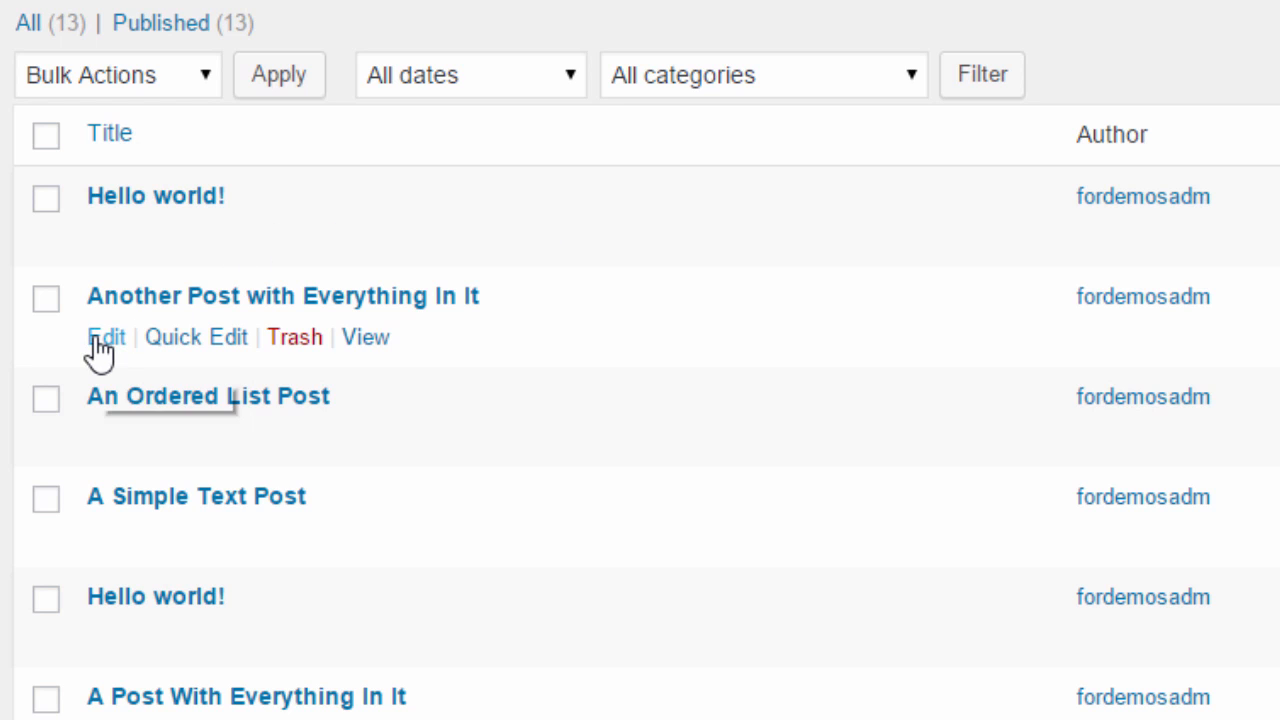
# Open the post "Another Post with Everything In It" for editing and change its permalink slug to "everything"
pyautogui.click(104, 337)
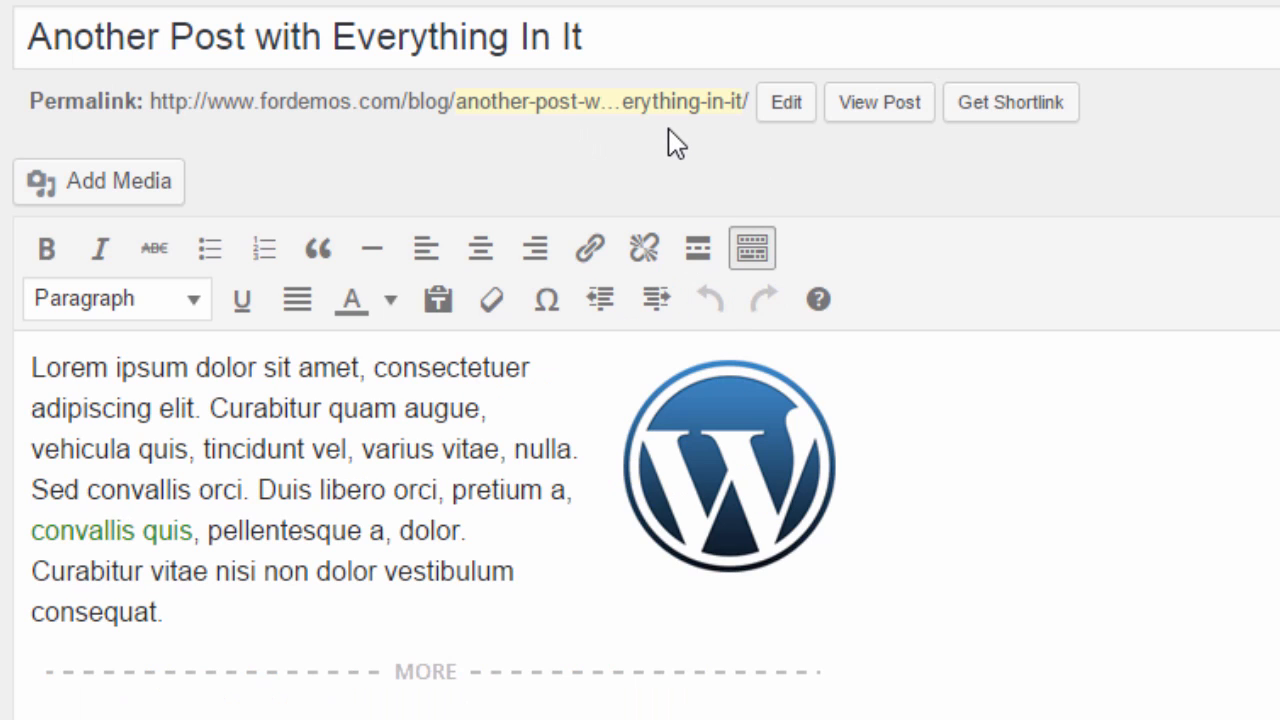
pyautogui.moveTo(566, 22); pyautogui.dragTo(24, 36)
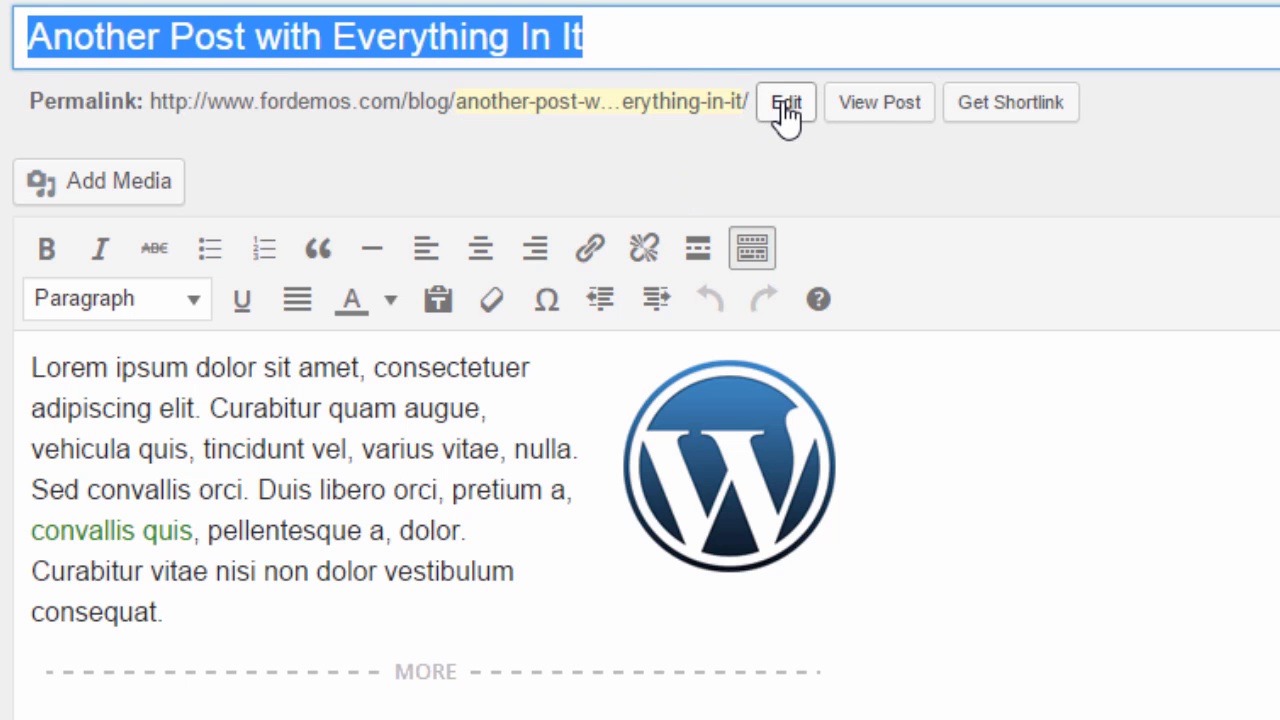
pyautogui.click(786, 104)
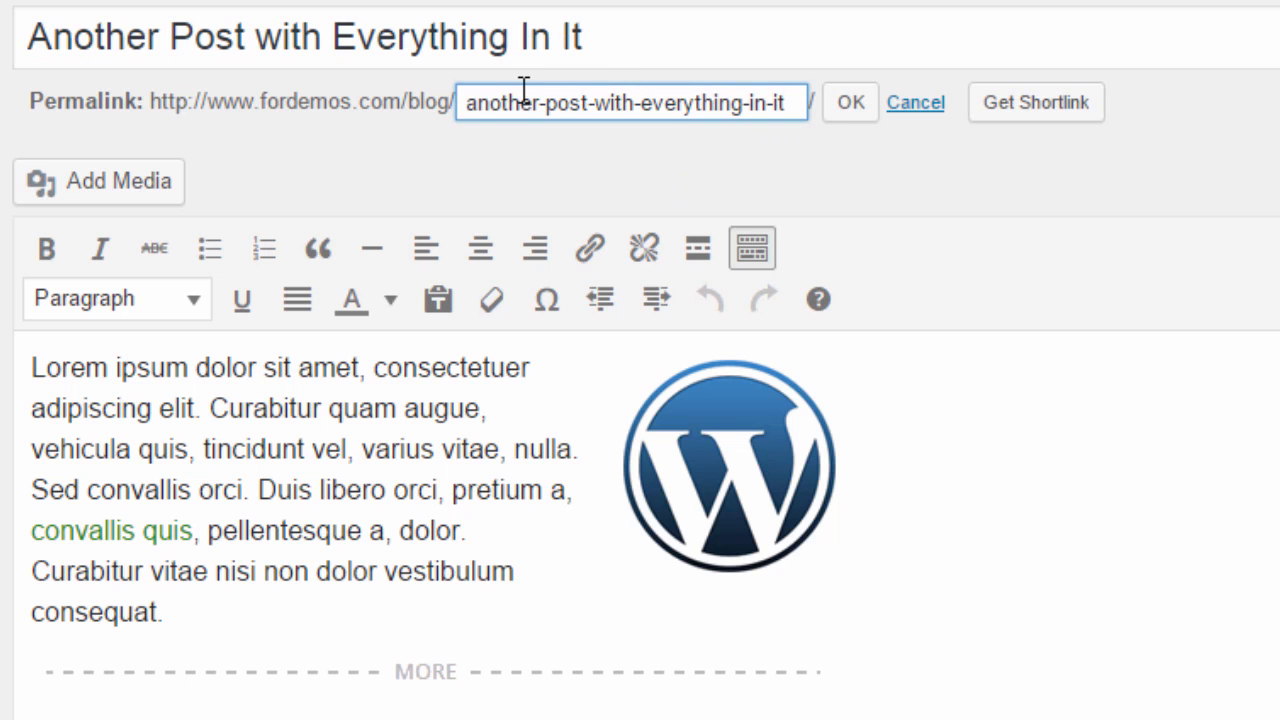
pyautogui.moveTo(472, 104); pyautogui.dragTo(800, 105)
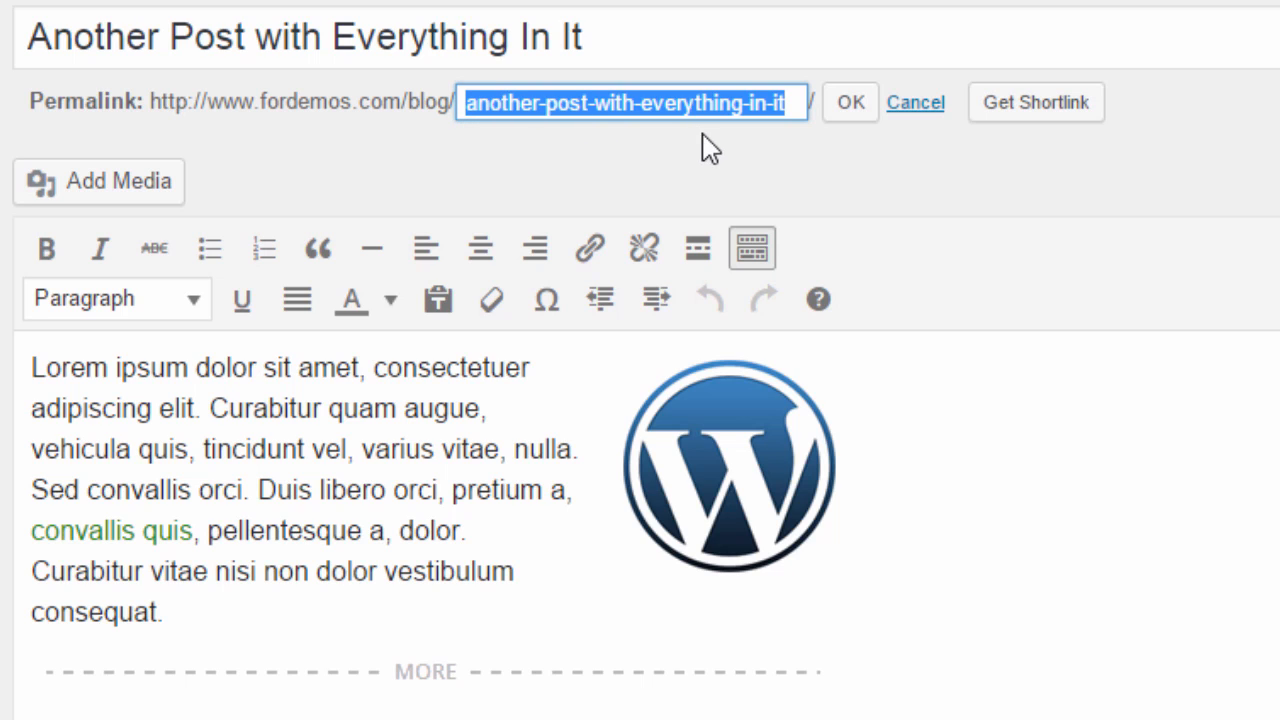
pyautogui.write('everything')
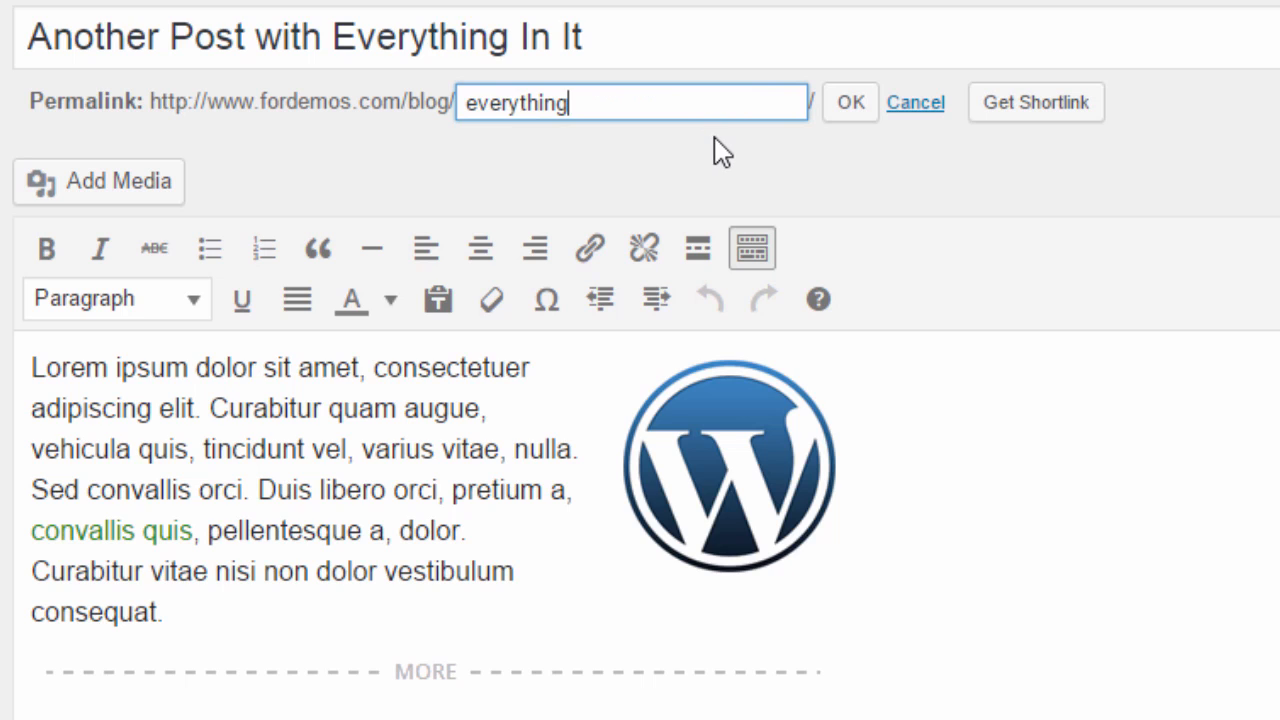
# Replace the post's permalink slug with "kitchen-sink"
pyautogui.moveTo(626, 92); pyautogui.dragTo(217, 108)
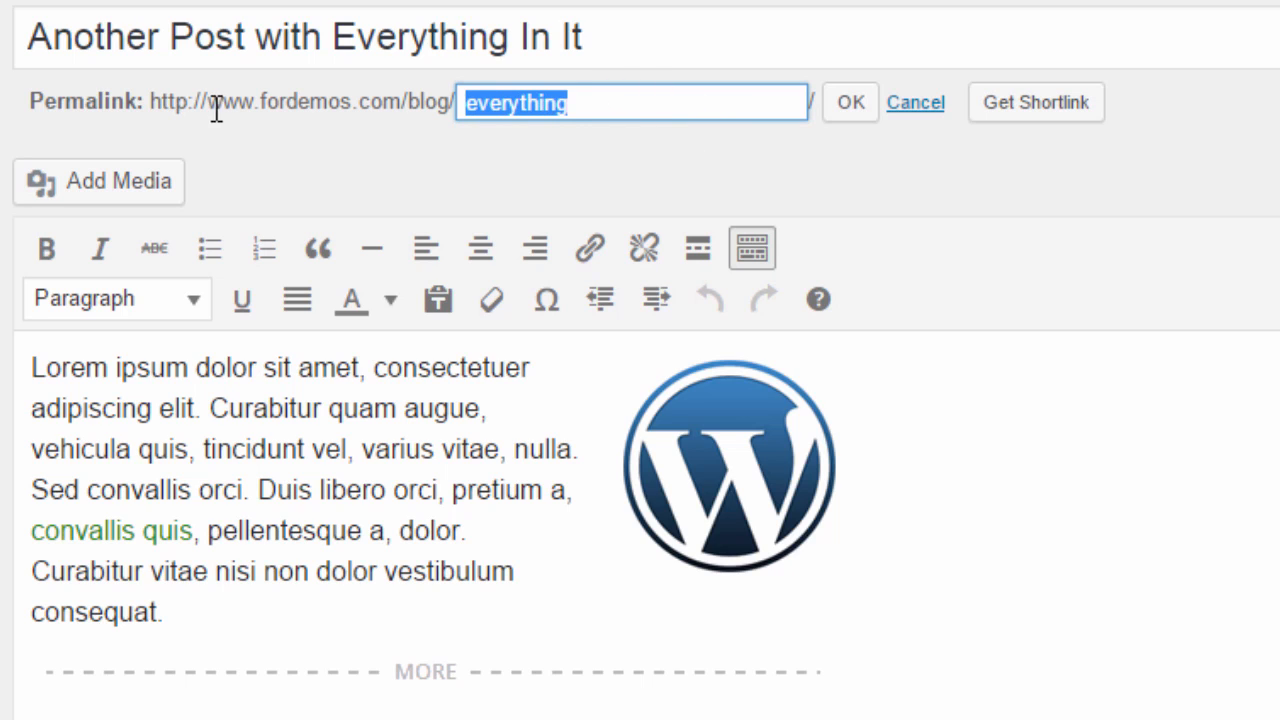
pyautogui.write('kit')
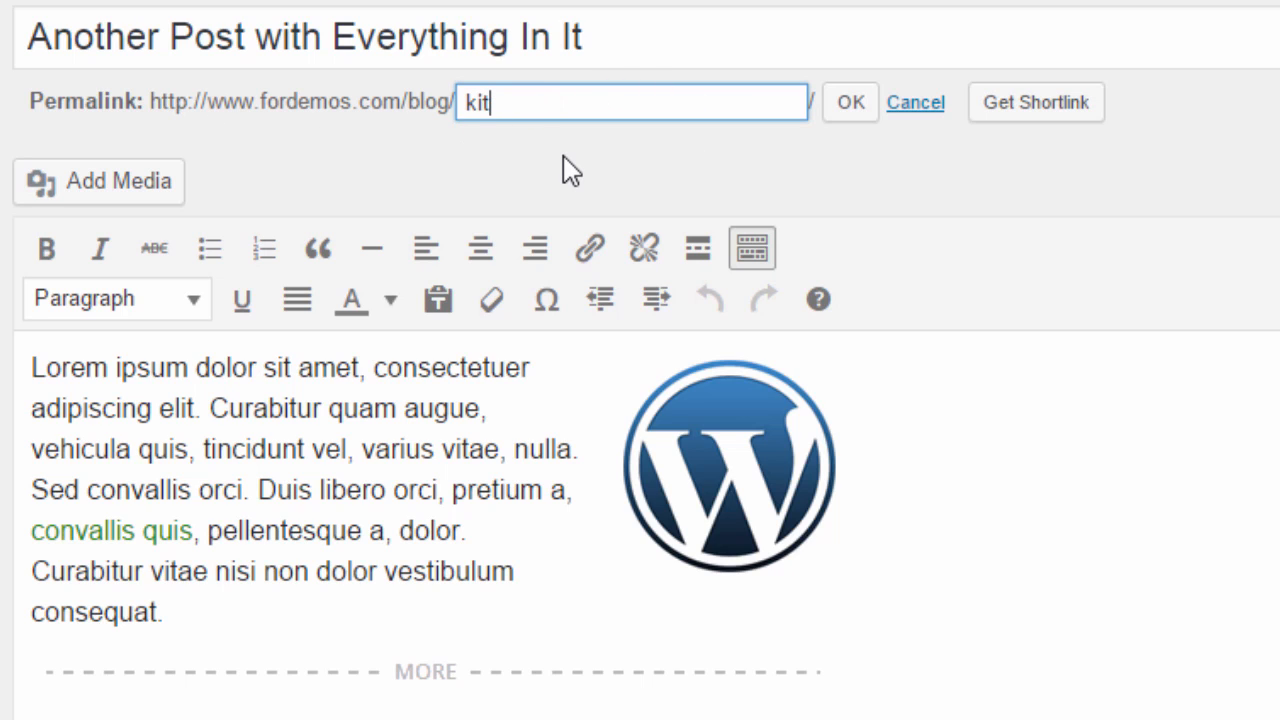
pyautogui.write('chen-sink')
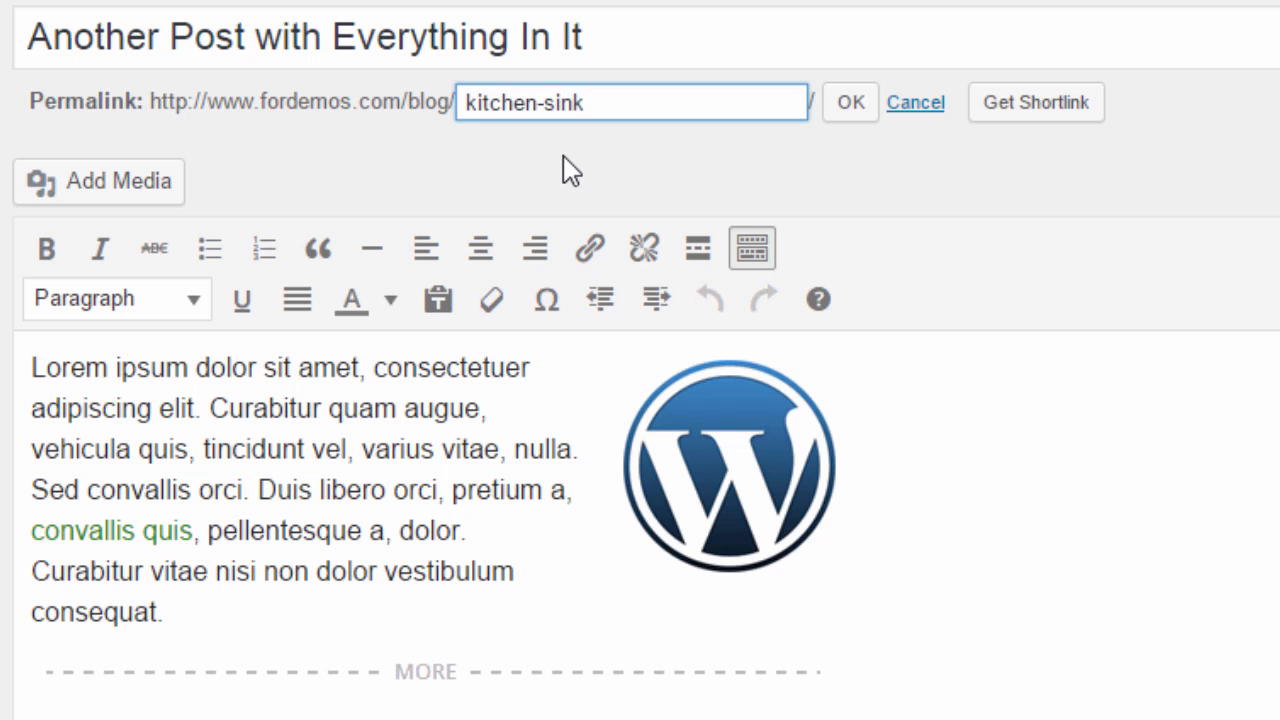
# Set the post's permalink slug back to "everything" and accept the change
pyautogui.hotkey('ctrl', 'a')
pyautogui.write('ev')
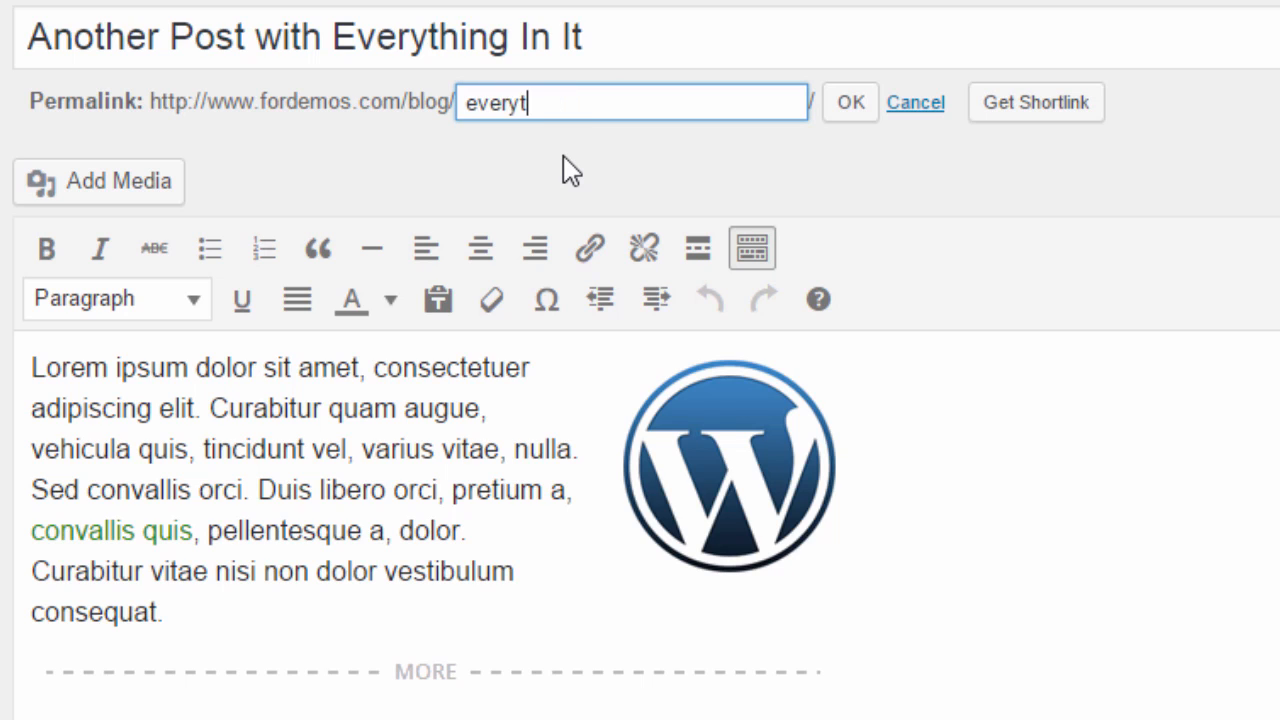
pyautogui.write('erythin')
pyautogui.hotkey('ctrl', 'a')
pyautogui.write('everythin')
pyautogui.click(850, 103)
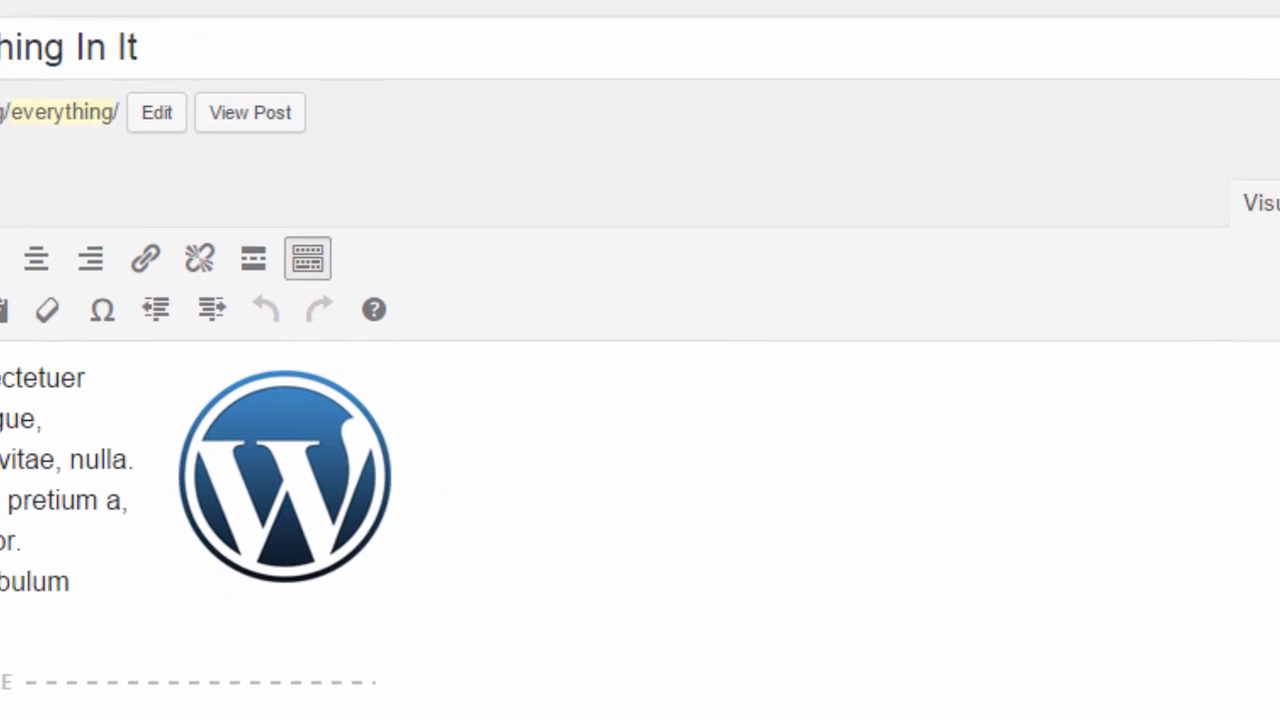
# Examine the post's HTML source in the text editor, and return to the visual editor to inspect the MORE divider
pyautogui.click(1240, 210)
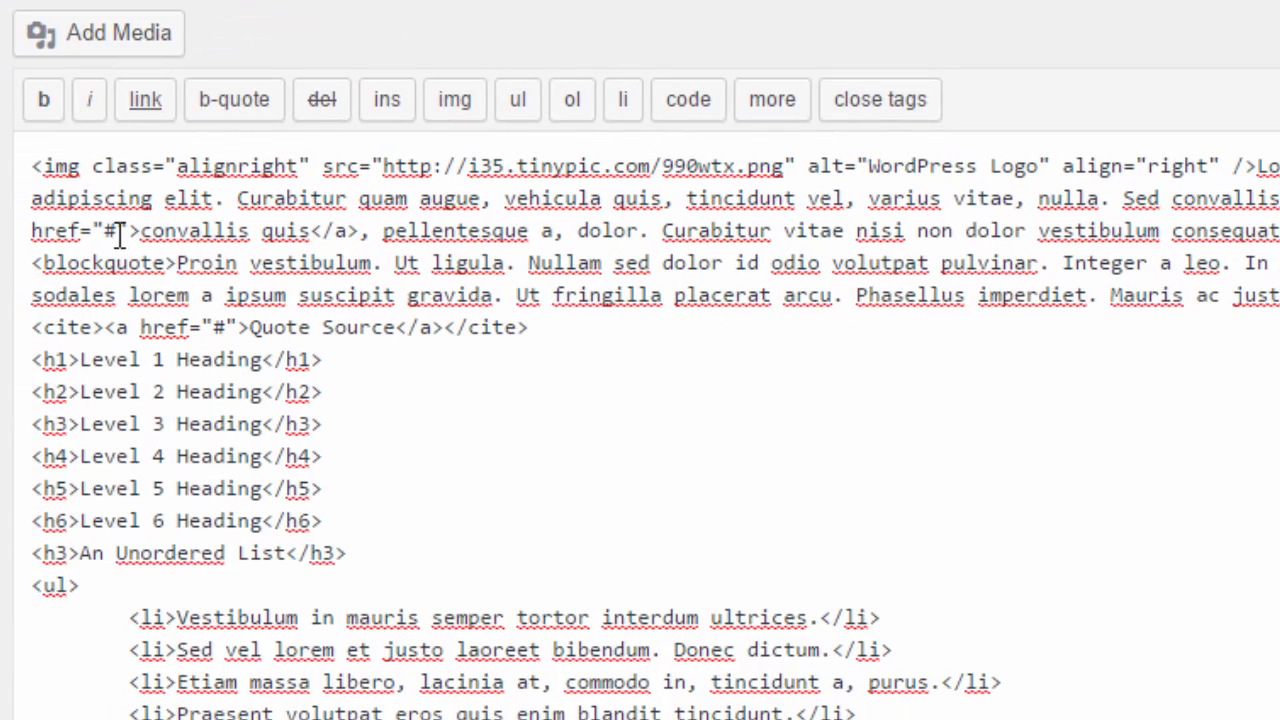
pyautogui.scroll(-5, 118, 232)
pyautogui.scroll(5, 118, 237)
pyautogui.click(1279, 45)
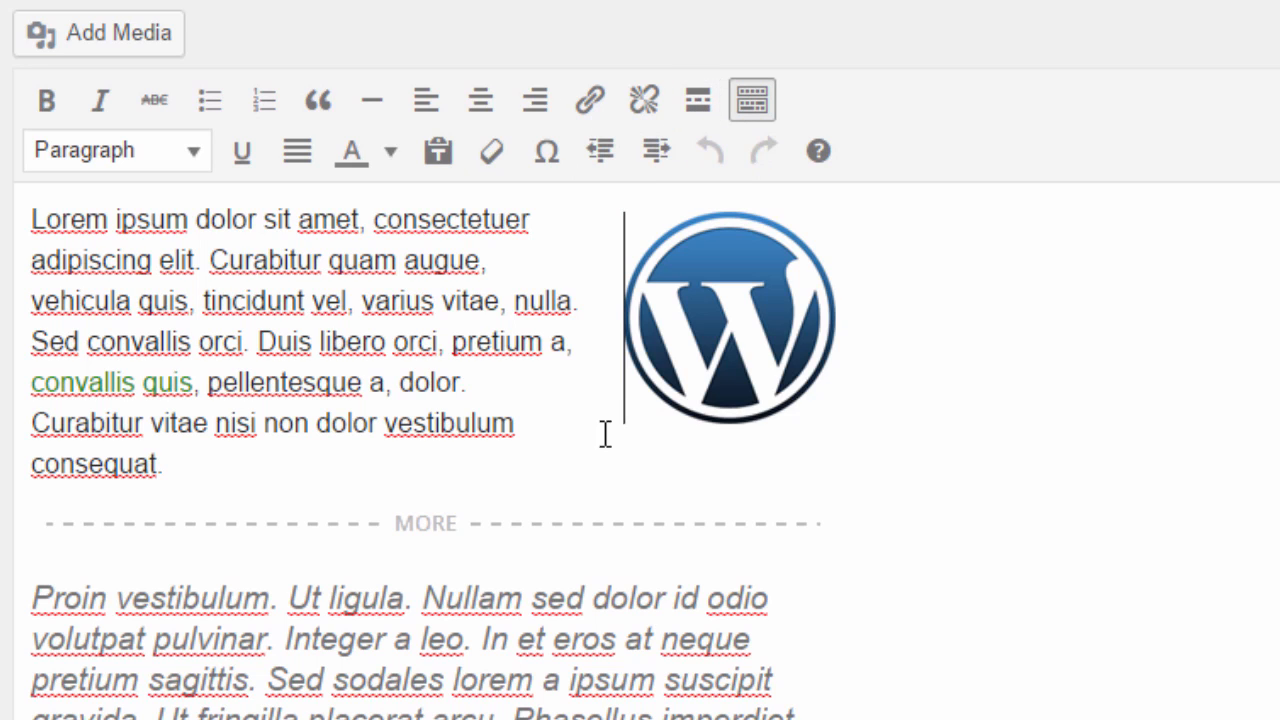
pyautogui.click(400, 528)
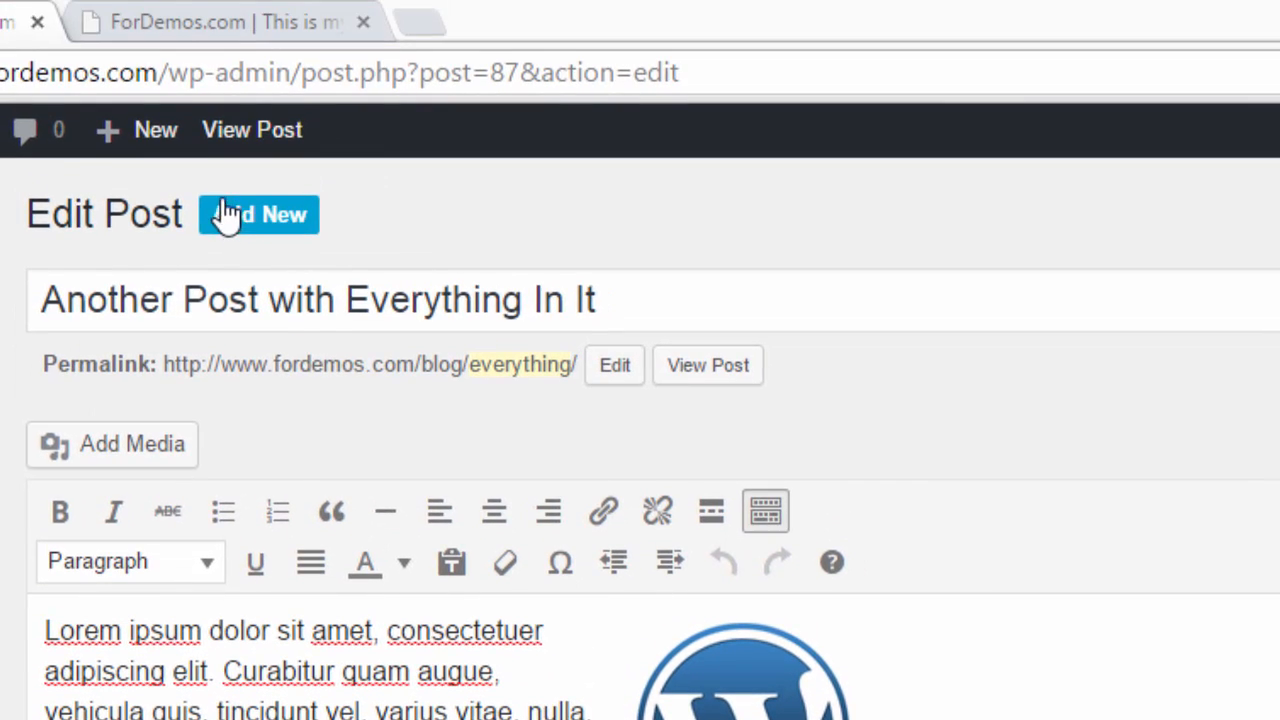
pyautogui.click(238, 27)
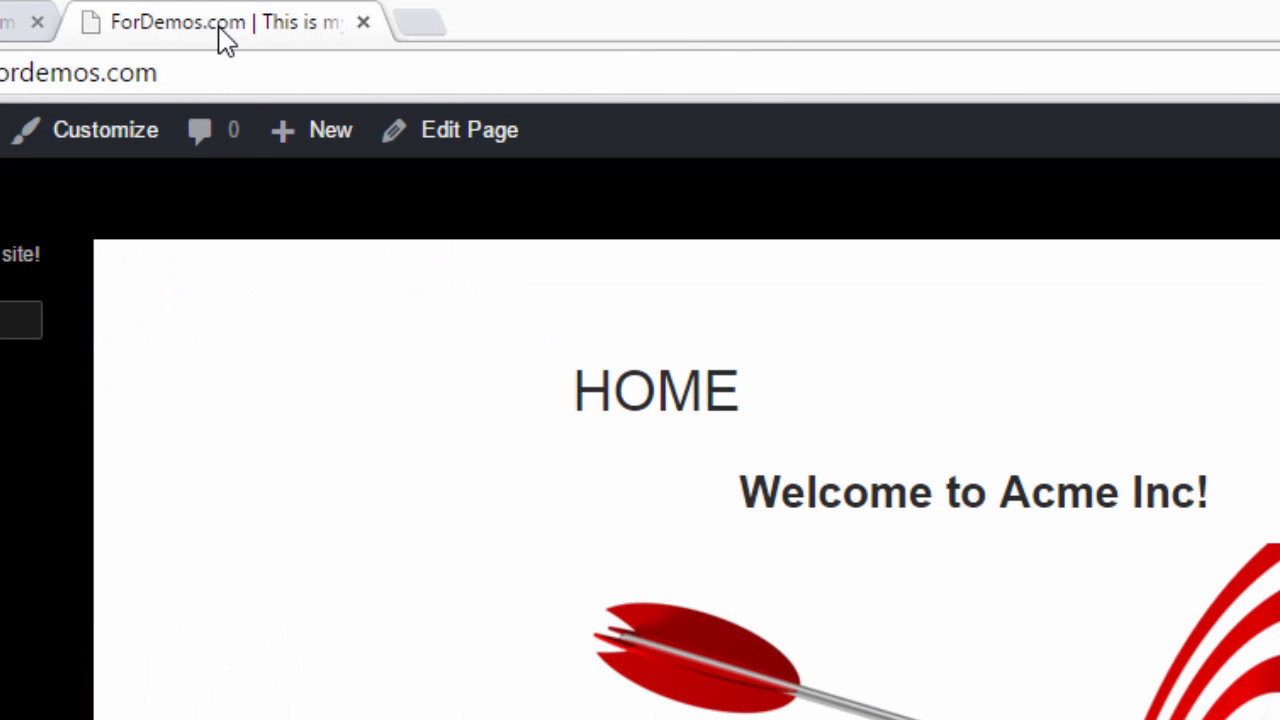
pyautogui.click(223, 66)
pyautogui.click(292, 66)
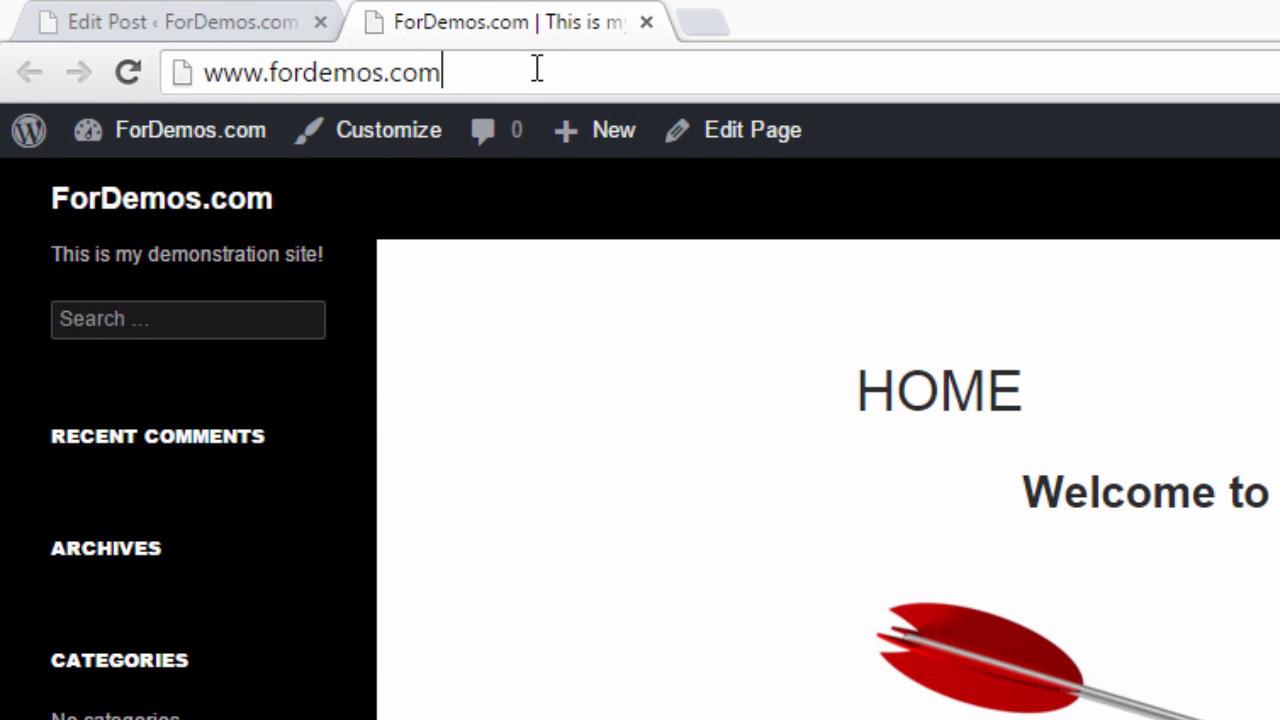
pyautogui.write('/blog/')
pyautogui.press('Return')
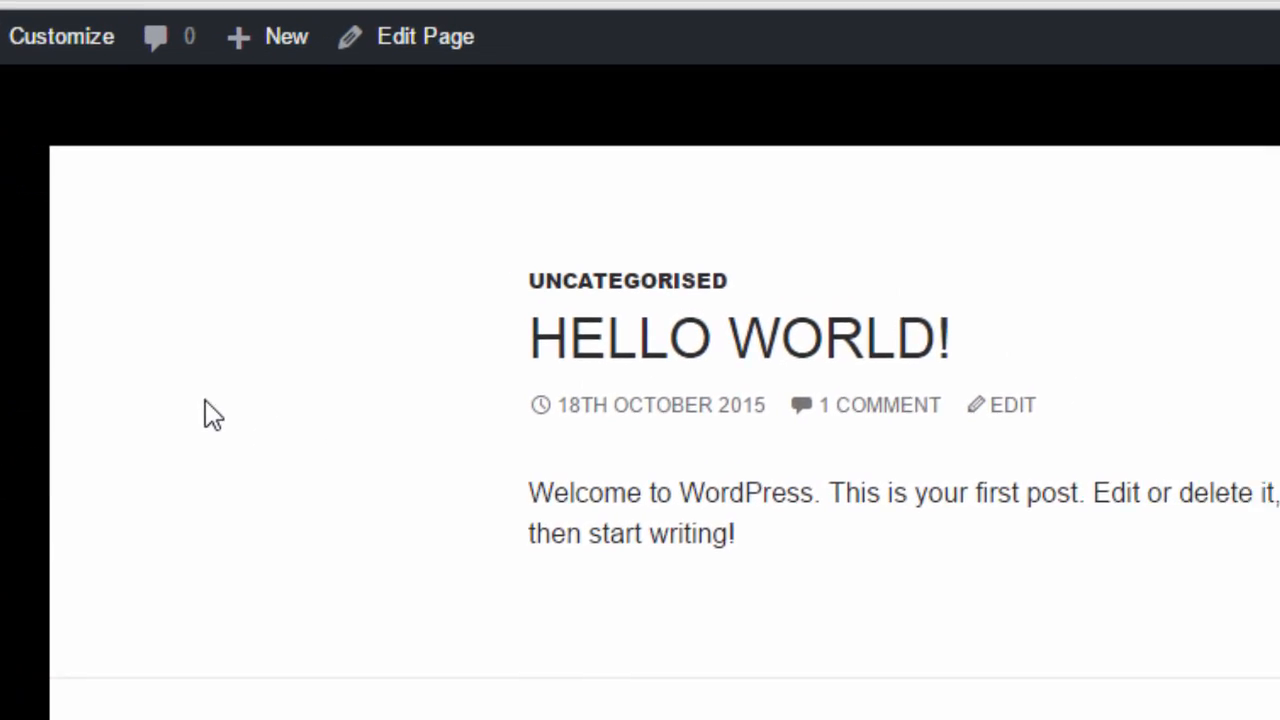
# Examine how the posts are listed on the blog page, comparing full posts with those cut off by a Continue reading link
pyautogui.scroll(-1, 538, 493)
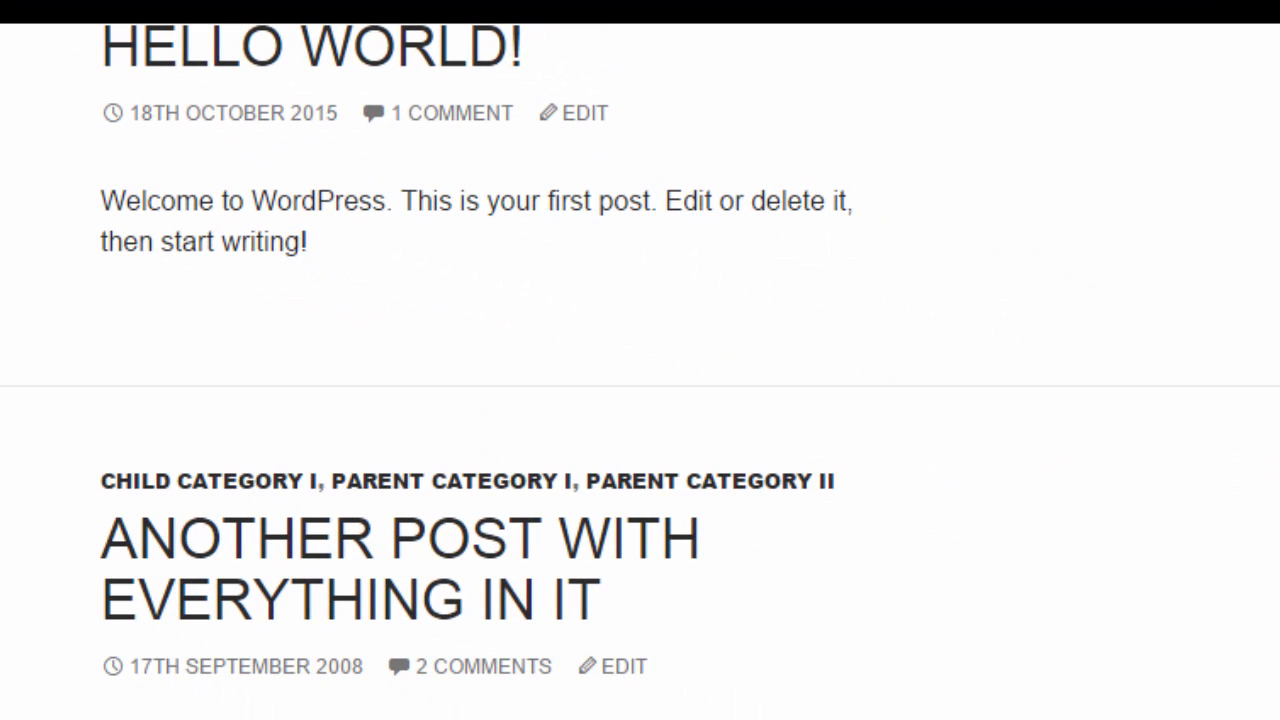
pyautogui.scroll(1, 640, 371)
pyautogui.scroll(-1, 640, 371)
pyautogui.scroll(-6, 640, 371)
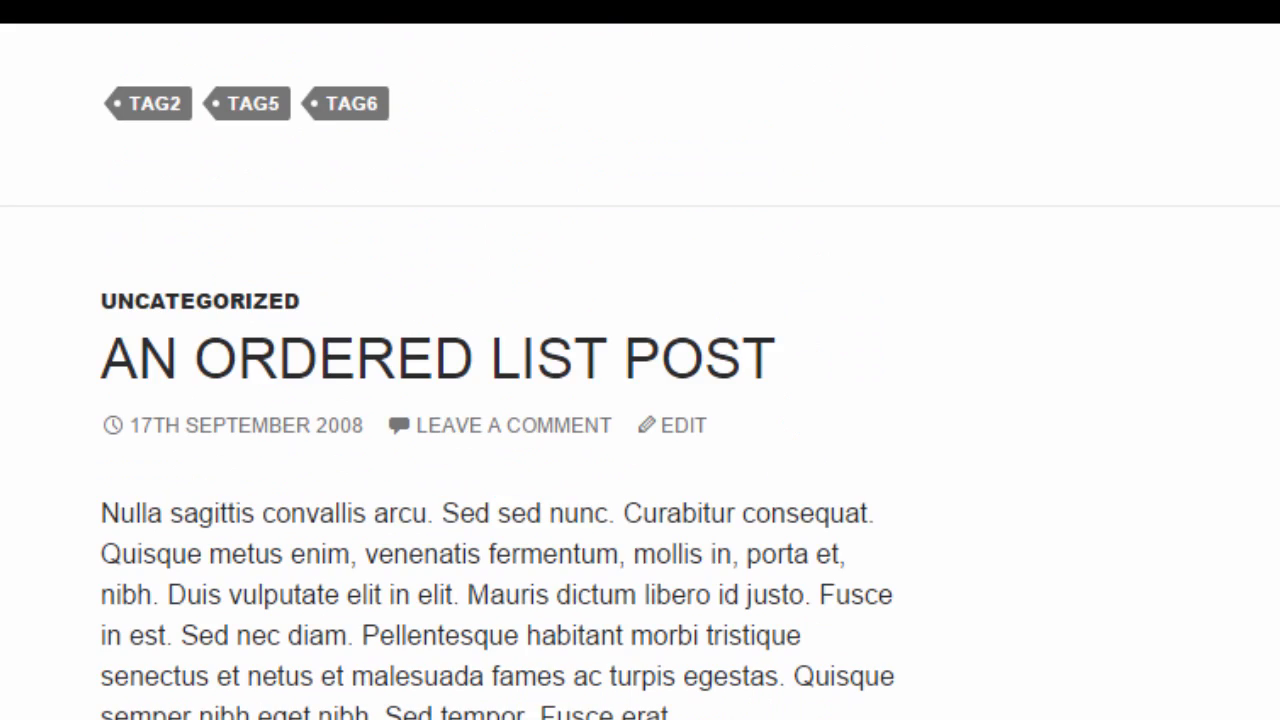
pyautogui.scroll(-8, 640, 371)
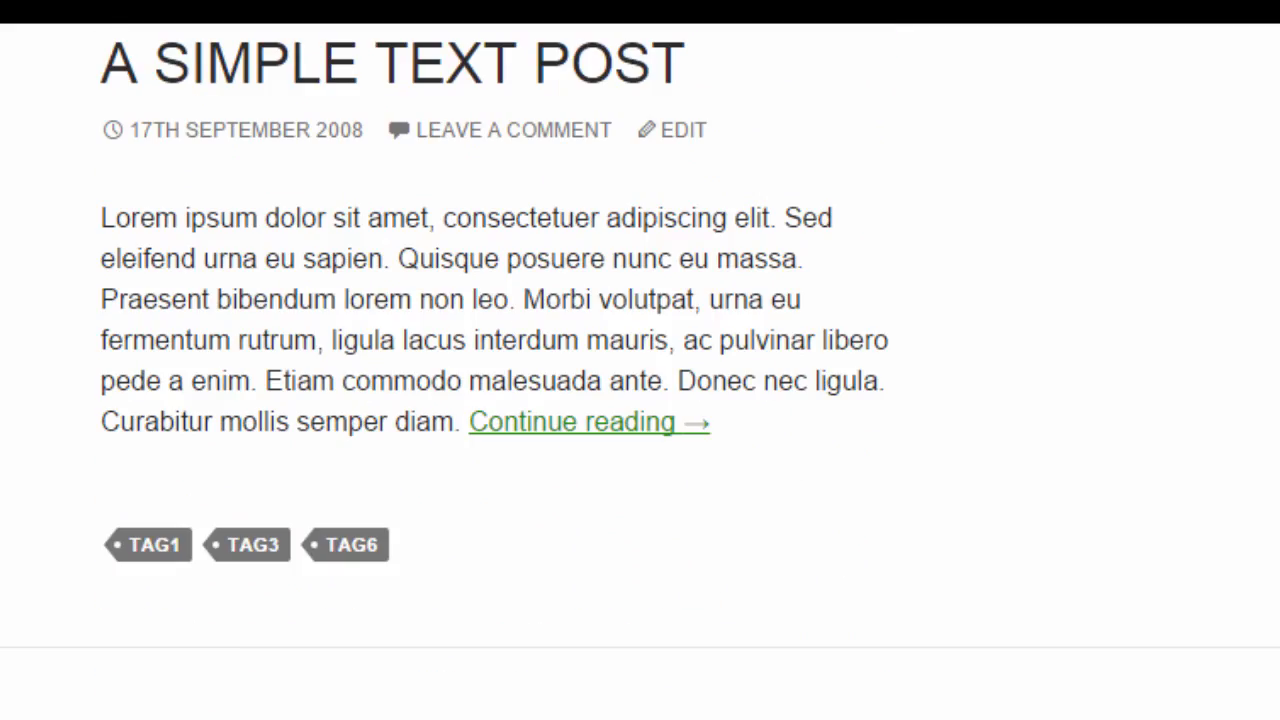
pyautogui.scroll(-8, 640, 371)
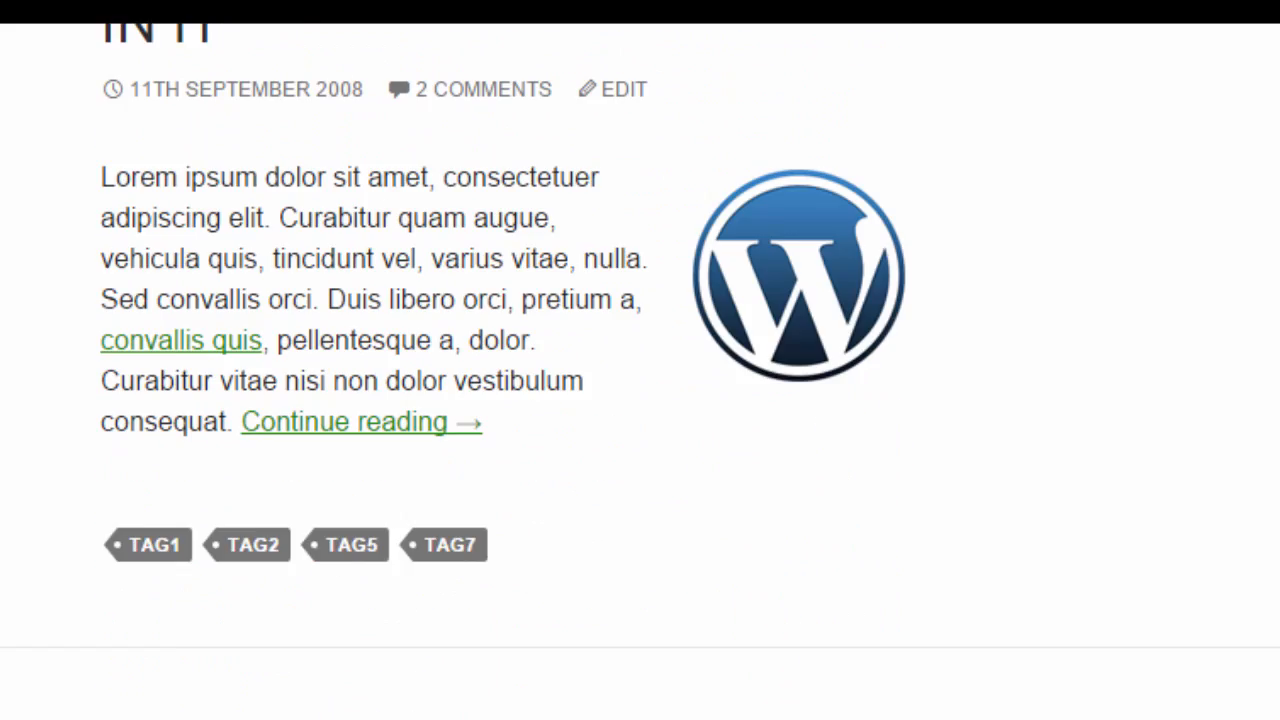
pyautogui.scroll(-8, 640, 371)
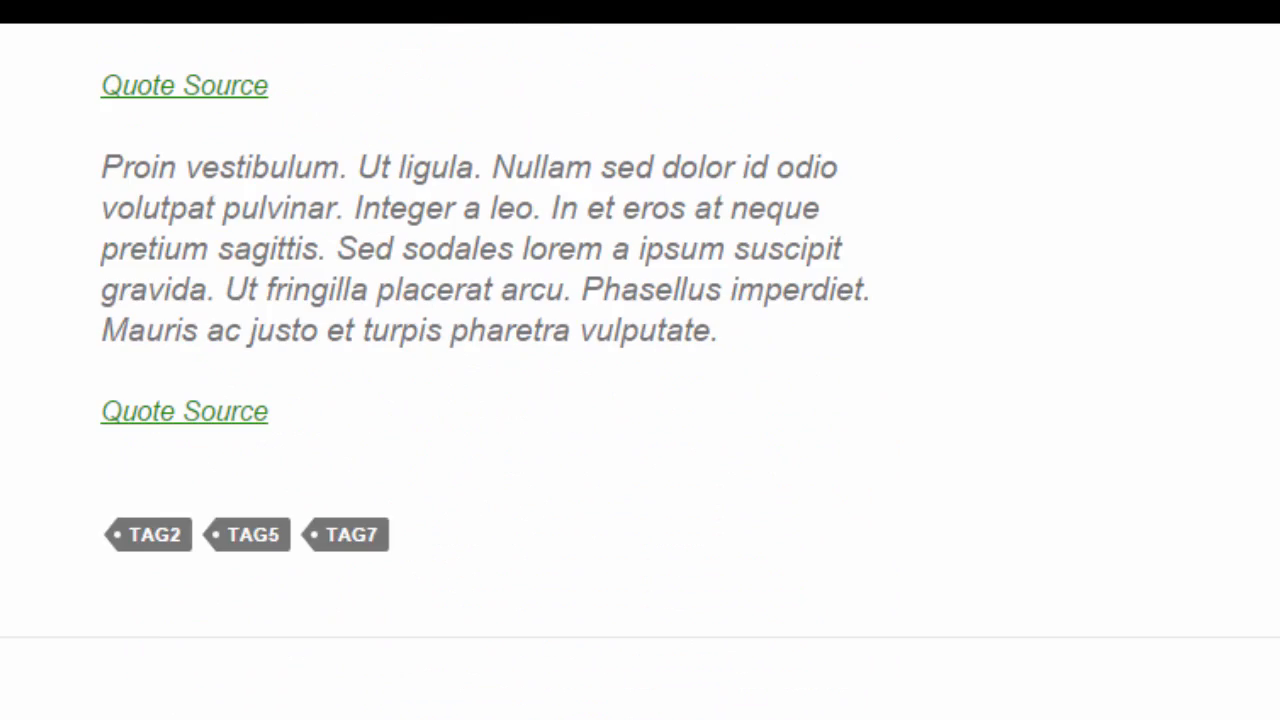
pyautogui.scroll(-2, 640, 371)
pyautogui.scroll(10, 640, 371)
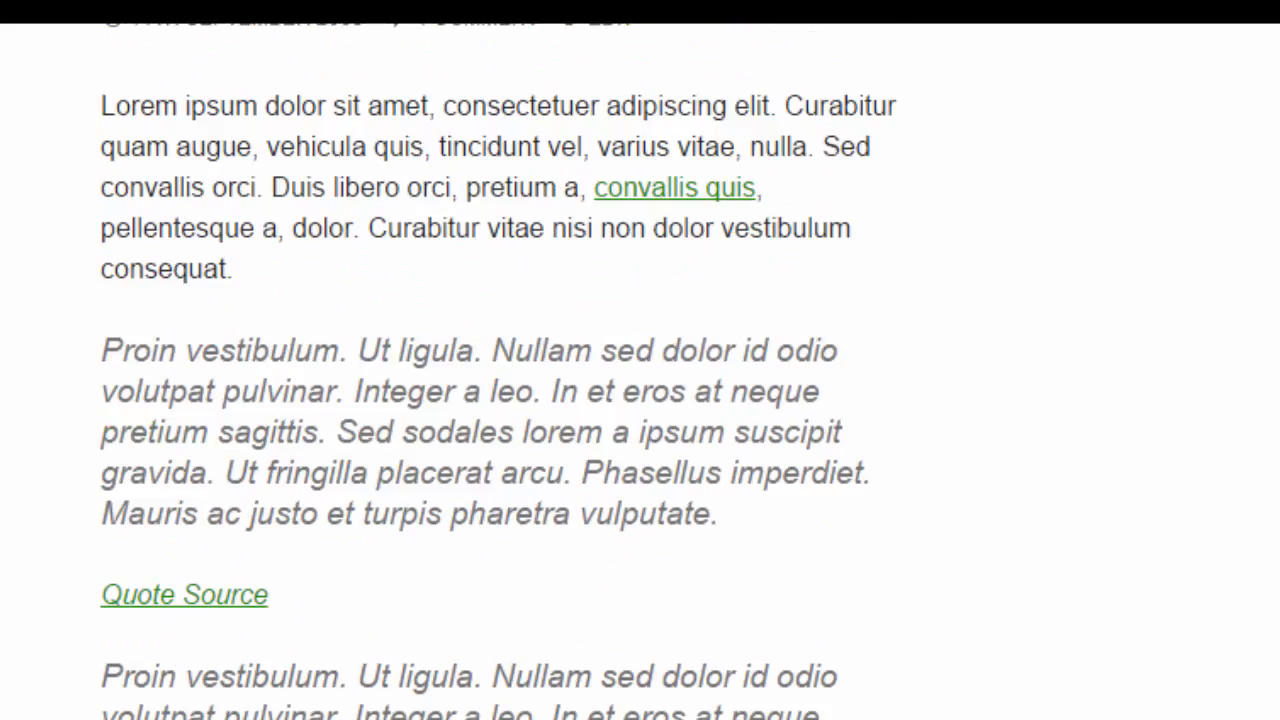
pyautogui.scroll(-15, 640, 371)
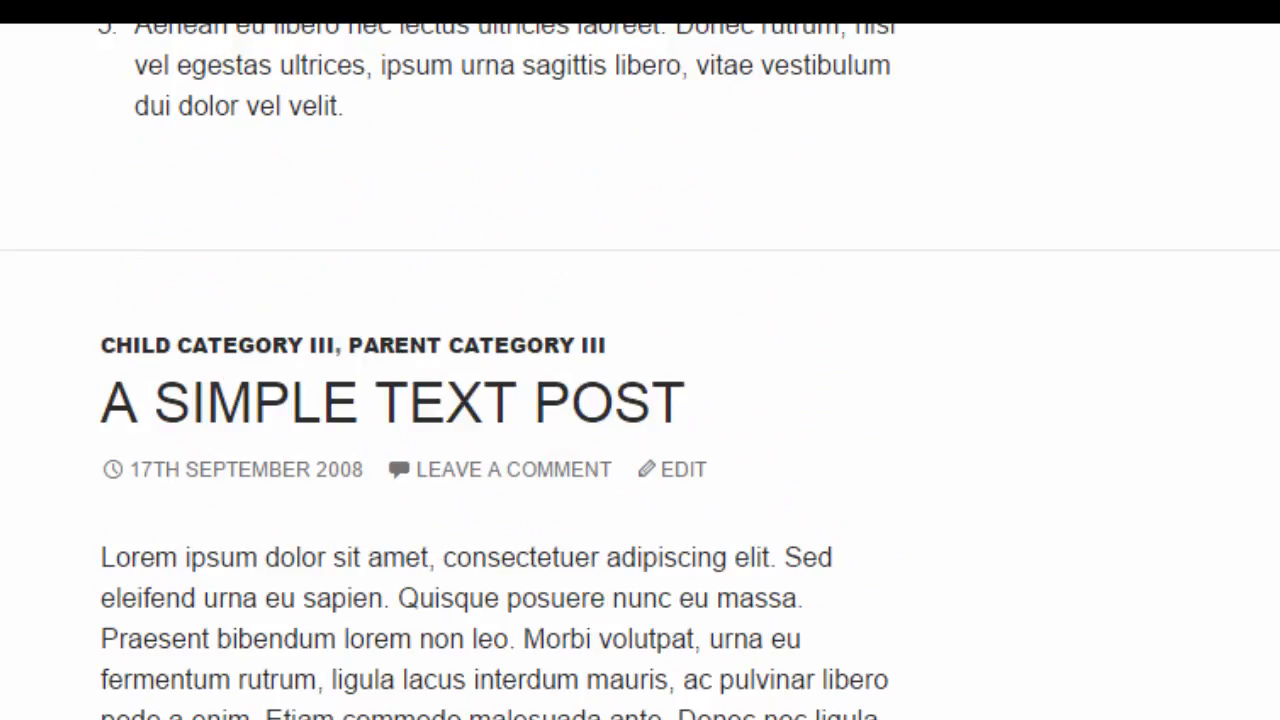
pyautogui.scroll(7, 737, 555)
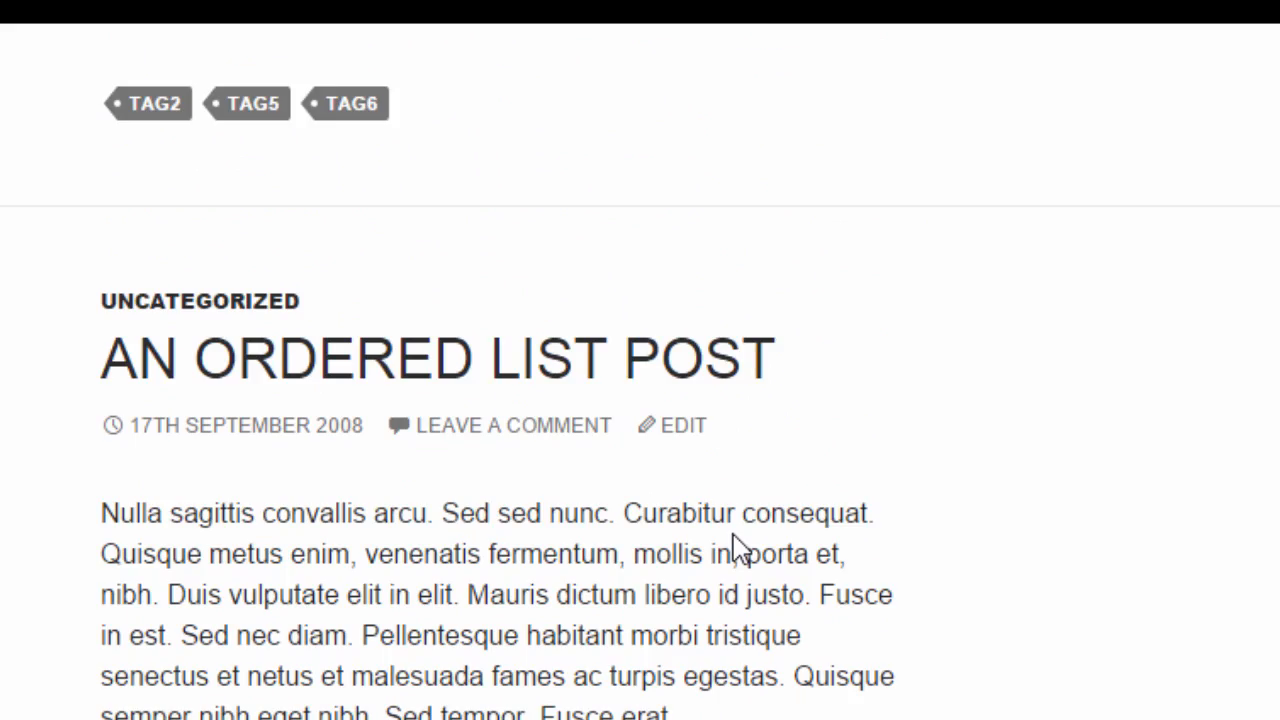
pyautogui.scroll(3, 737, 550)
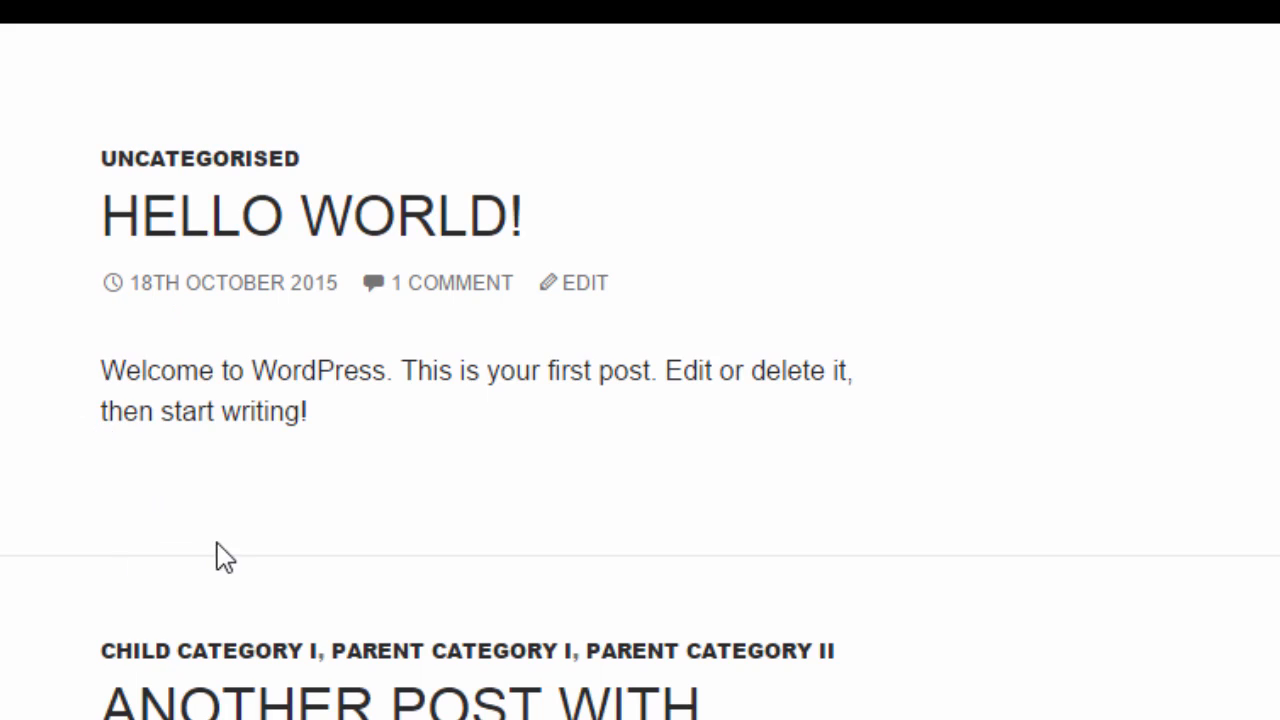
# Open the full "Another Post with Everything In It" from its Continue reading link, review its content and comments, and return to the blog page
pyautogui.scroll(-3, 214, 557)
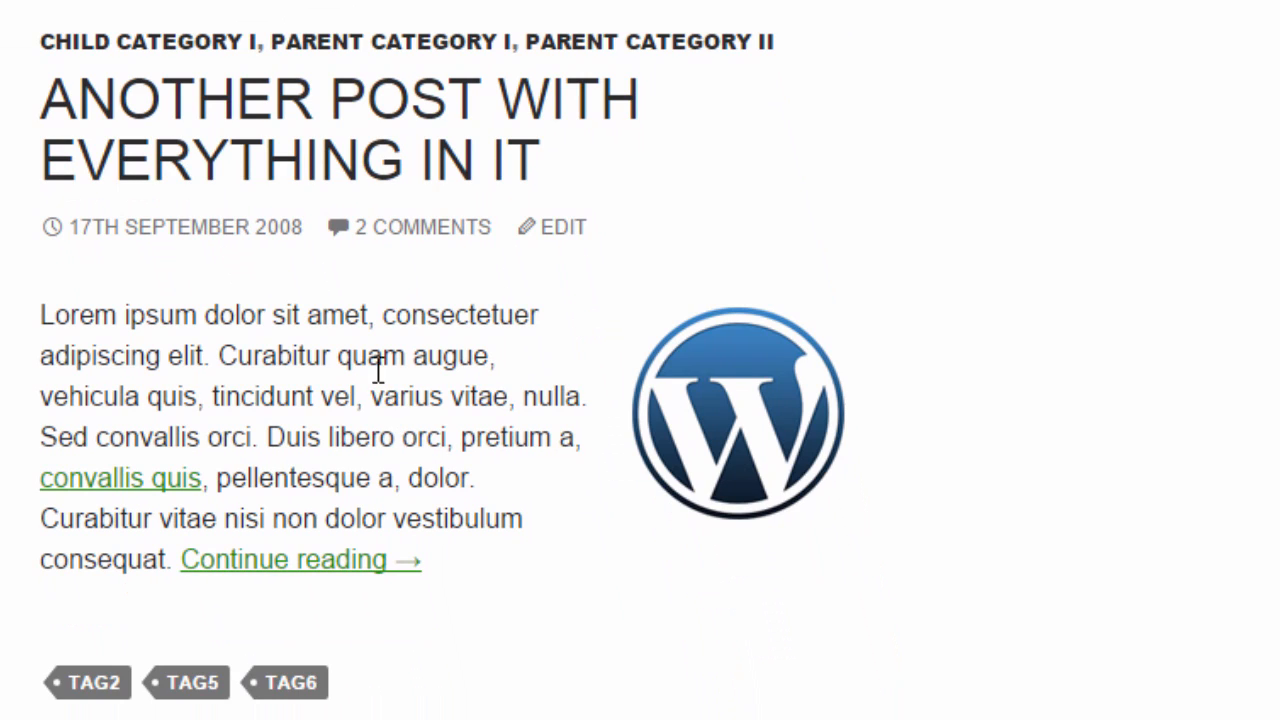
pyautogui.click(355, 575)
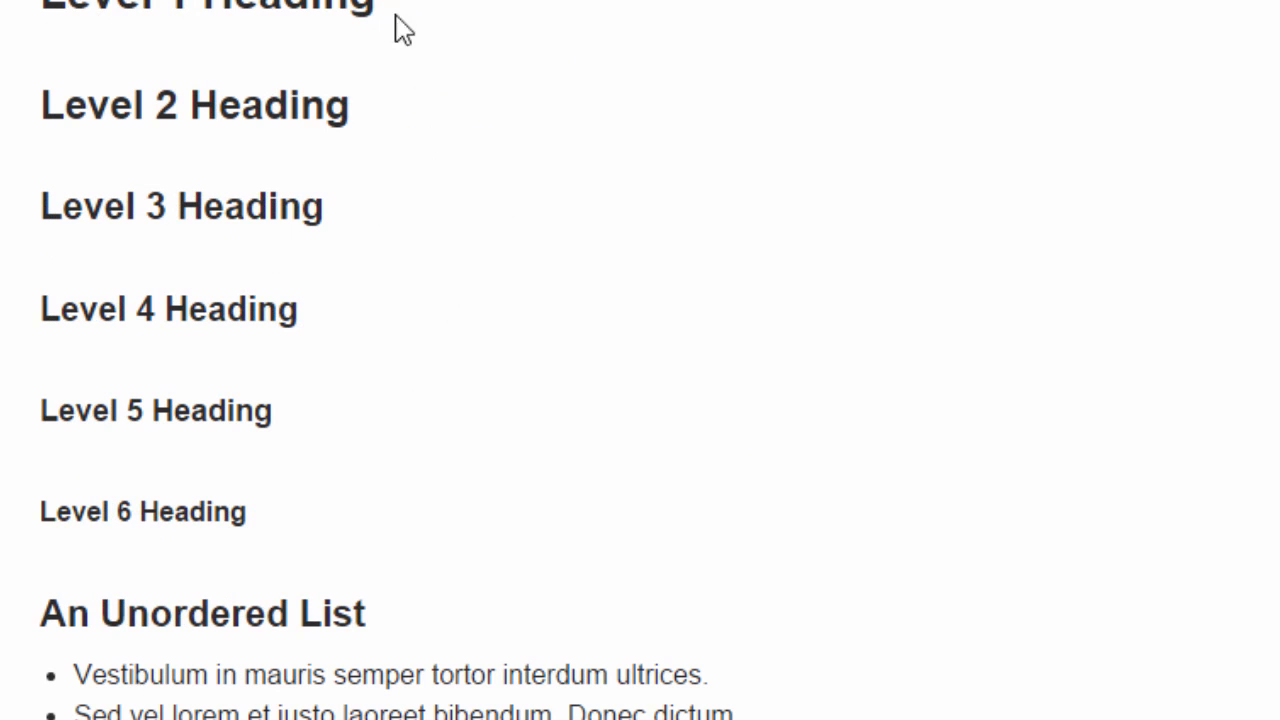
pyautogui.scroll(5, 420, 85)
pyautogui.scroll(-12, 428, 90)
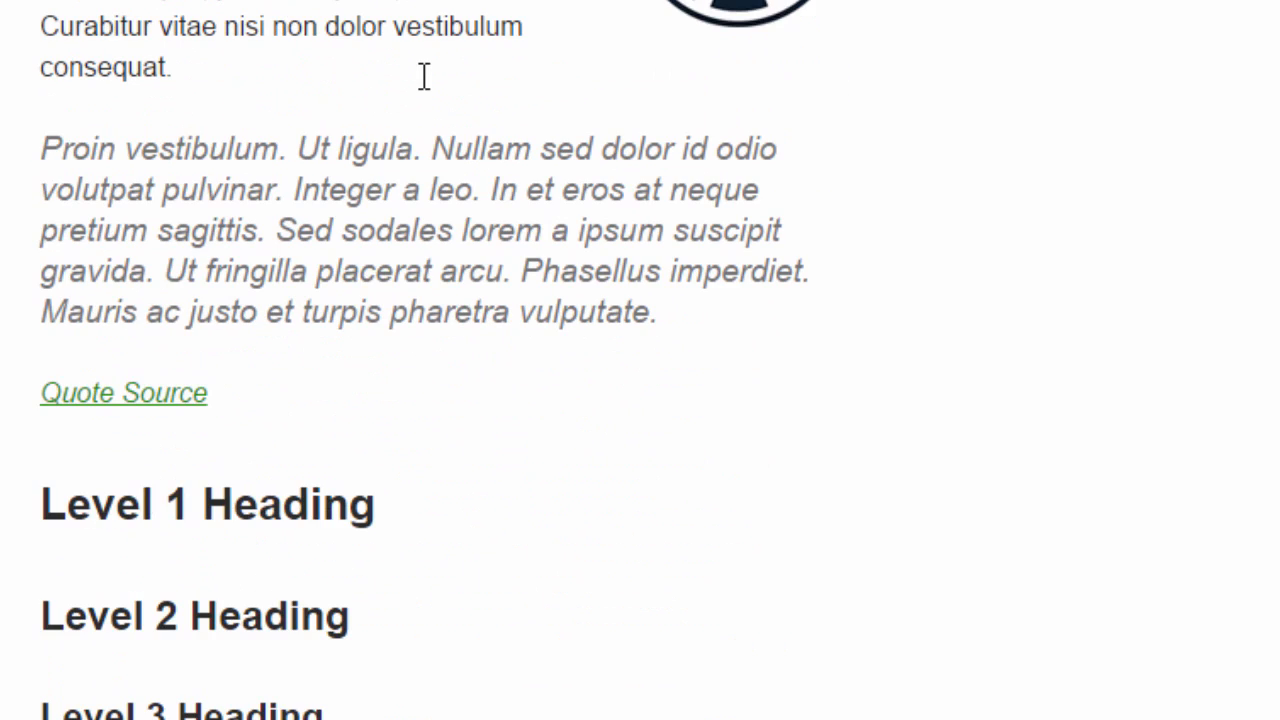
pyautogui.scroll(-14, 428, 90)
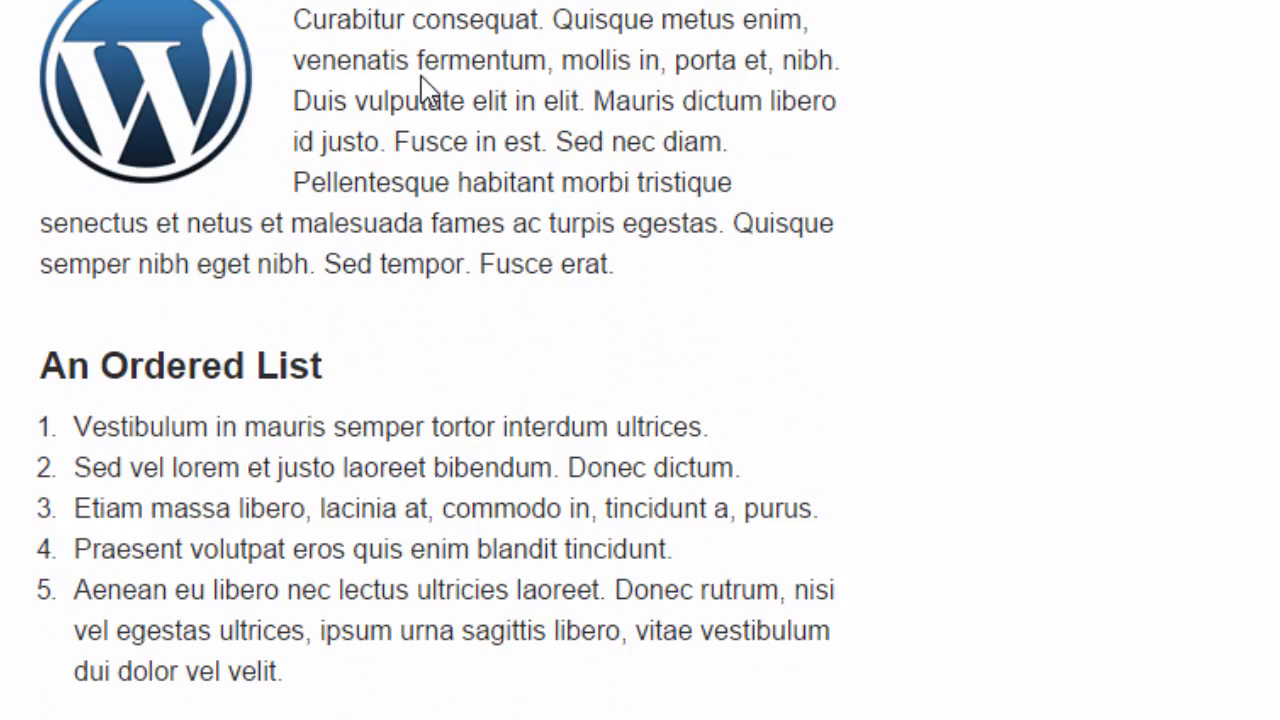
pyautogui.scroll(-6, 424, 85)
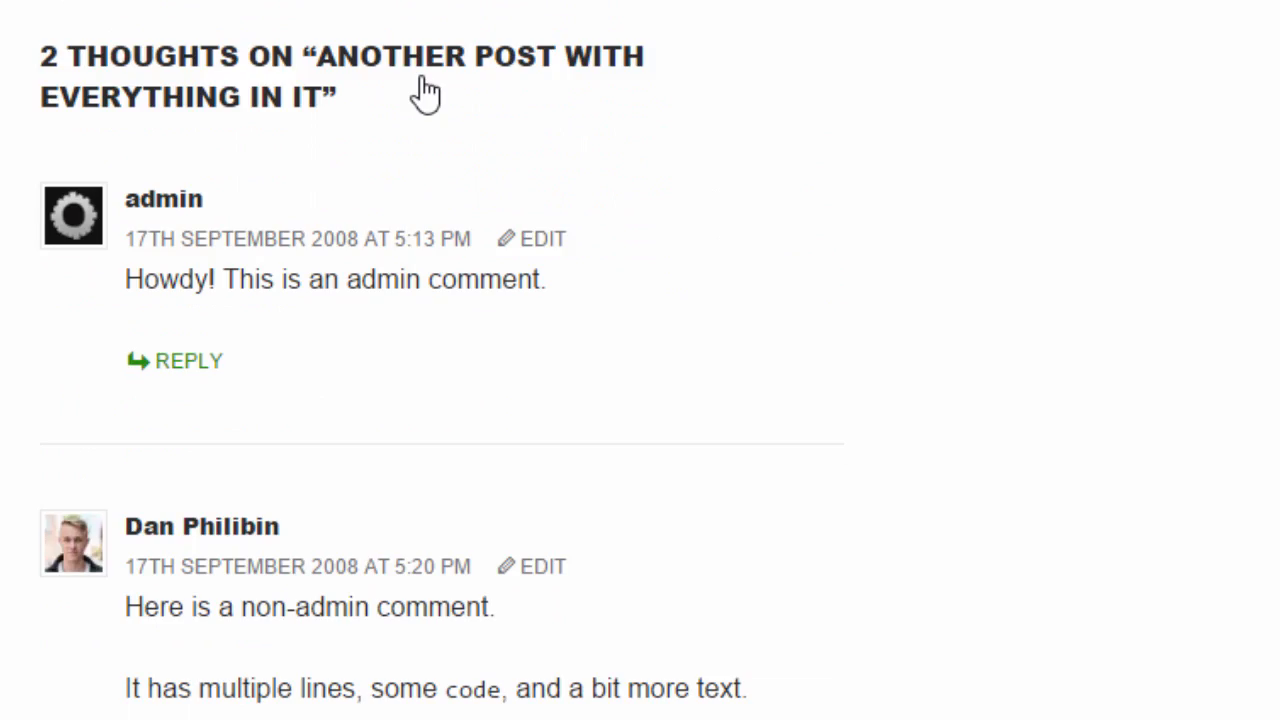
pyautogui.scroll(8, 420, 90)
pyautogui.scroll(18, 424, 85)
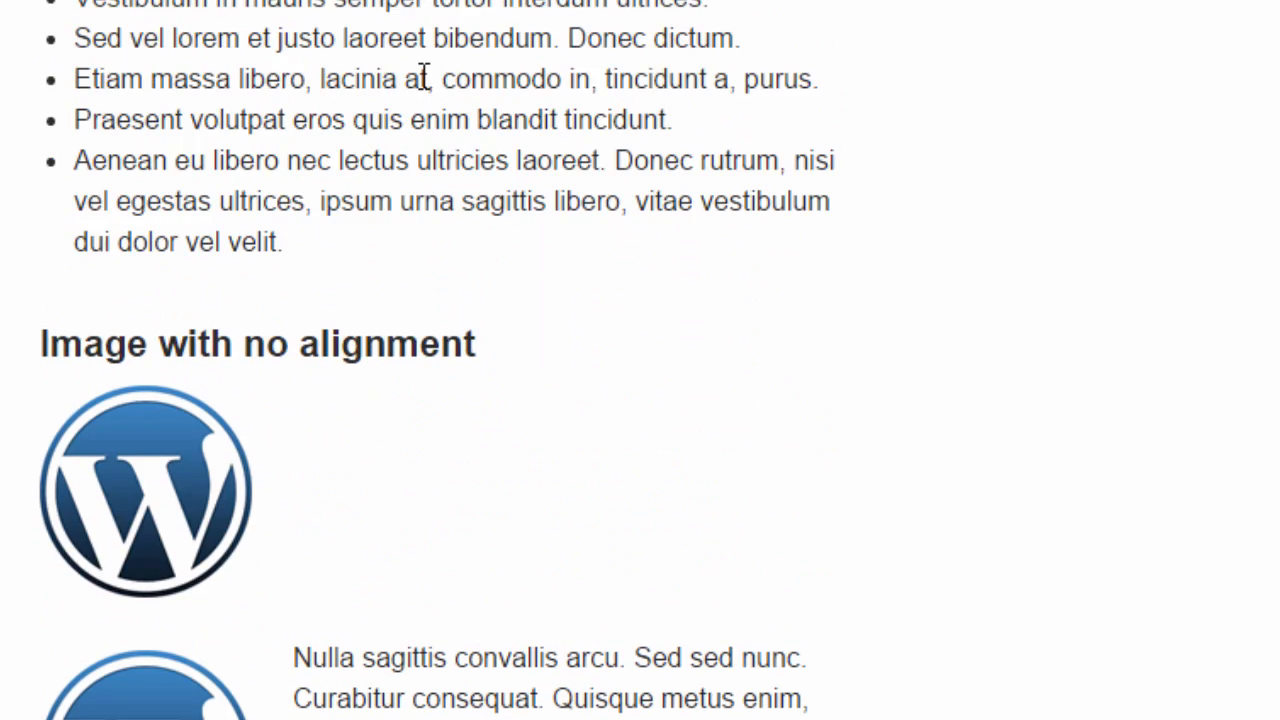
pyautogui.scroll(3, 420, 85)
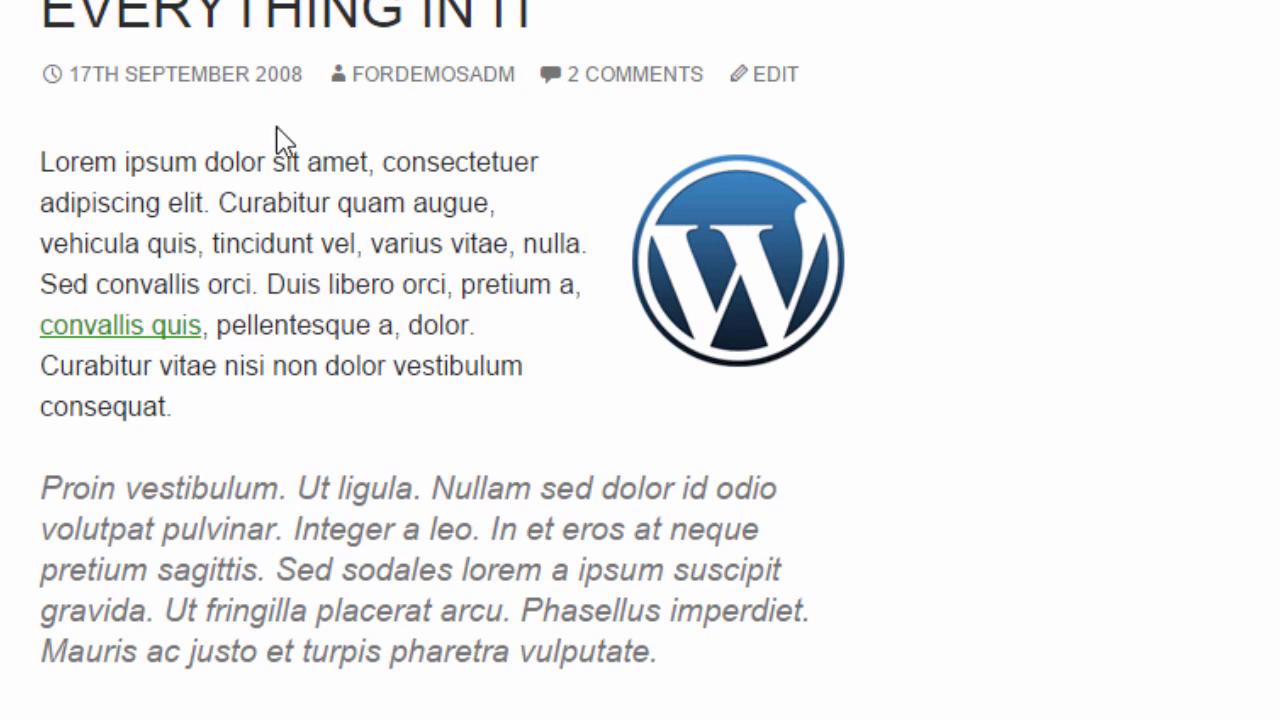
pyautogui.scroll(1, 80, 115)
pyautogui.scroll(1, 65, 133)
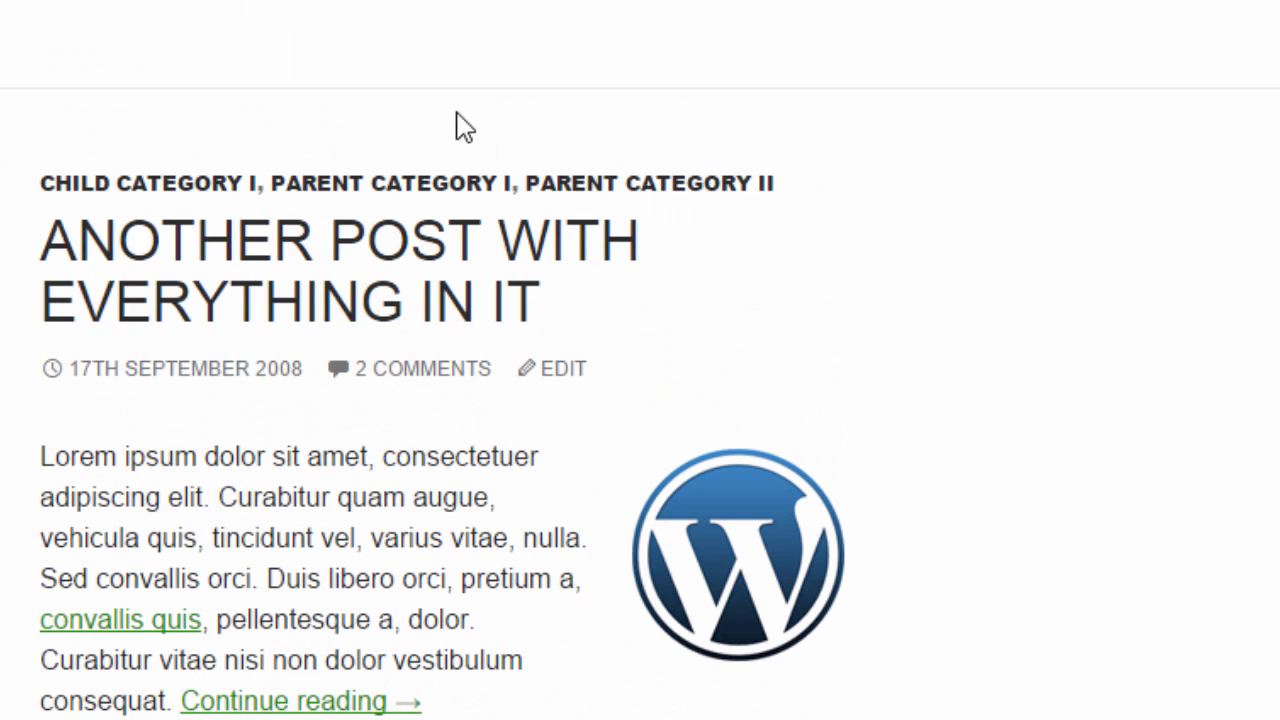
# Append "###" to the post's opening paragraph, just before the MORE divider, and check the marker in the live blog excerpt
pyautogui.scroll(-2, 400, 290)
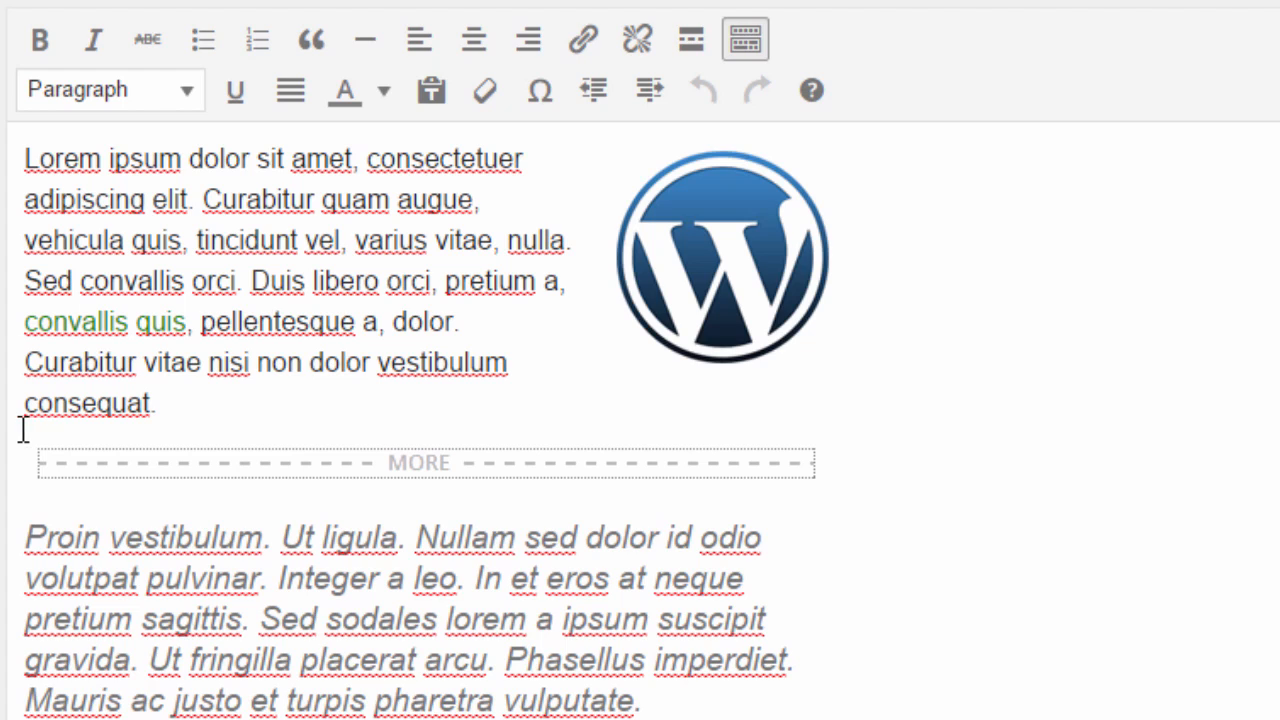
pyautogui.click(180, 401)
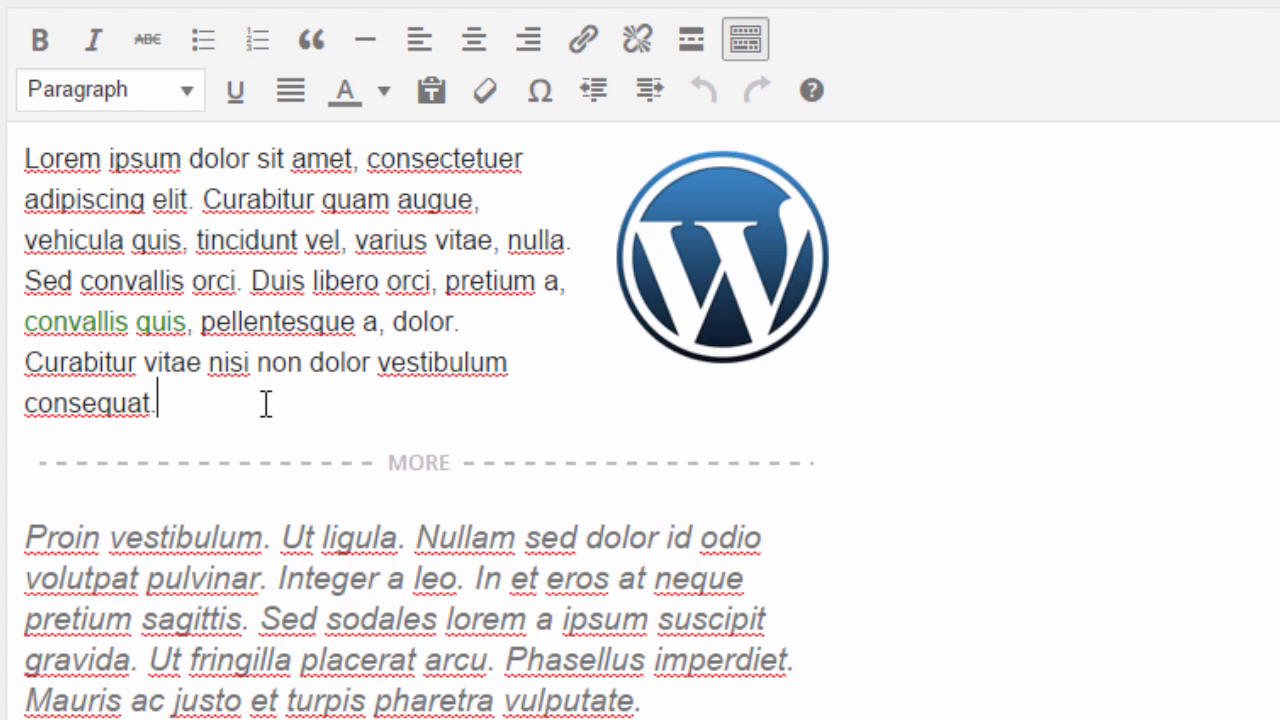
pyautogui.write('###')
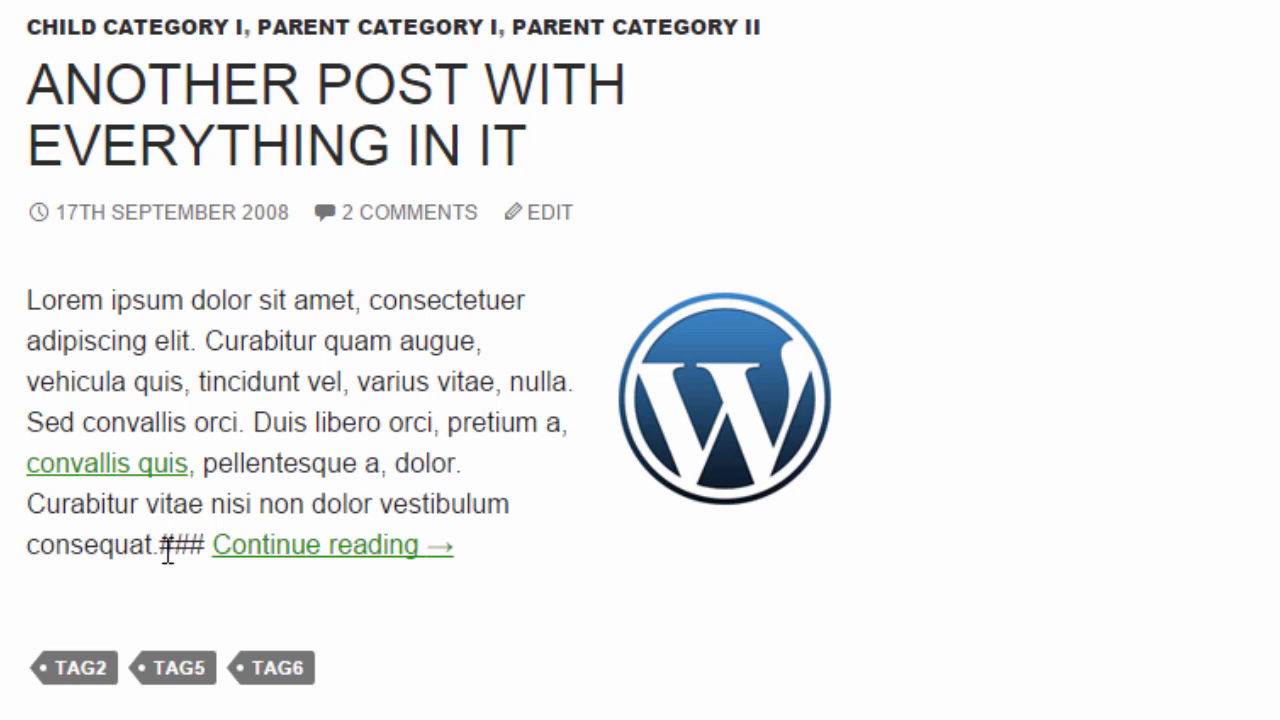
pyautogui.moveTo(160, 544); pyautogui.dragTo(191, 544)
pyautogui.click(191, 544)
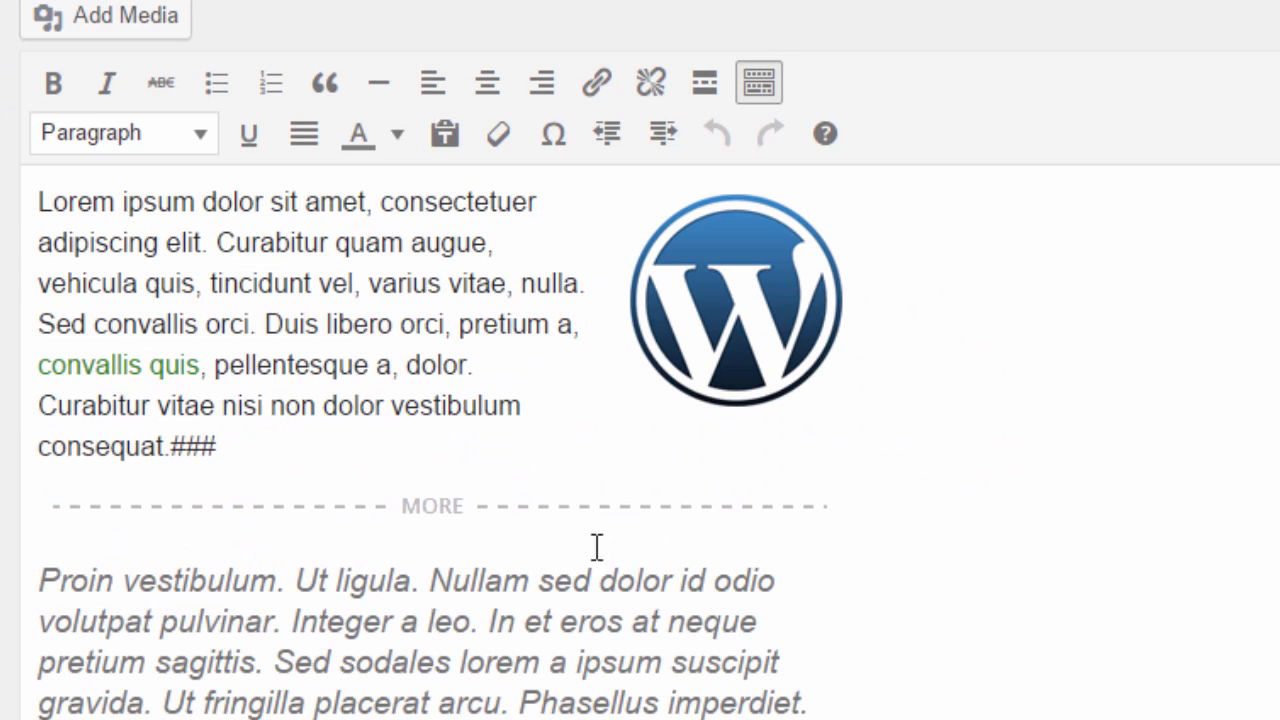
# Delete the post's MORE divider and insert a Read More tag on a new line below Level 2 Heading
pyautogui.click(441, 500)
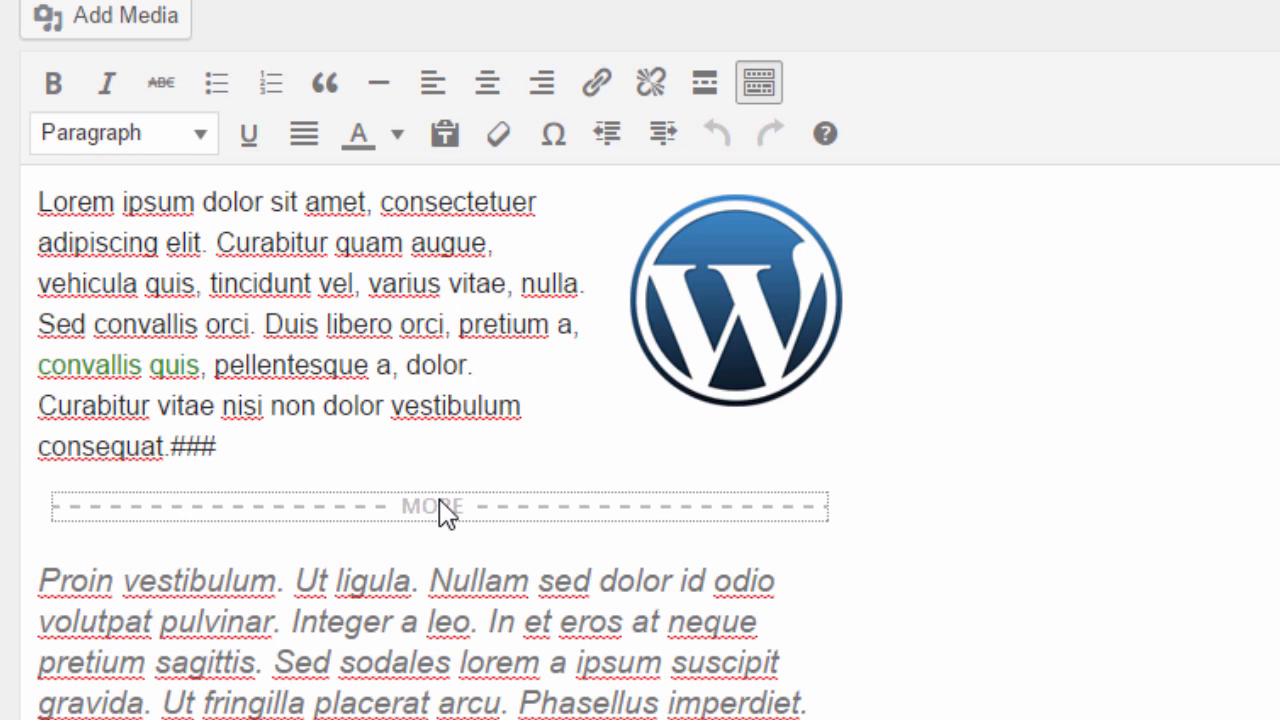
pyautogui.press('Delete')
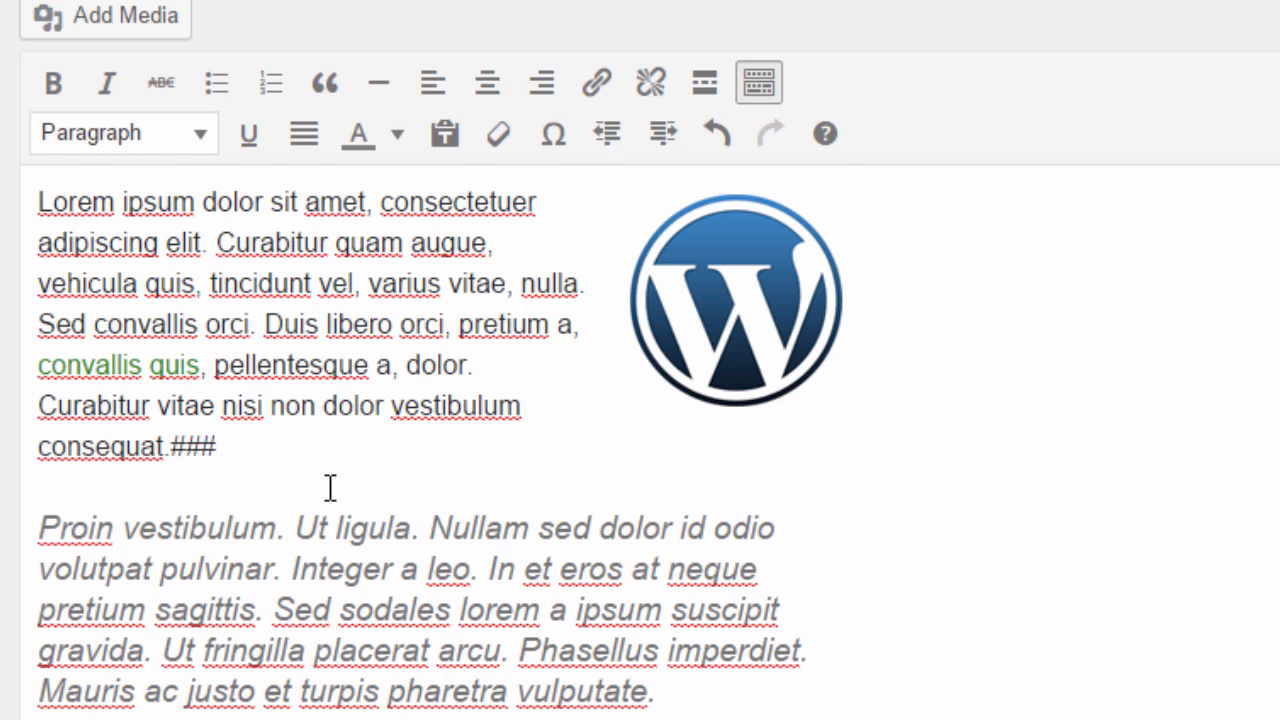
pyautogui.scroll(-2, 330, 487)
pyautogui.scroll(-2, 323, 531)
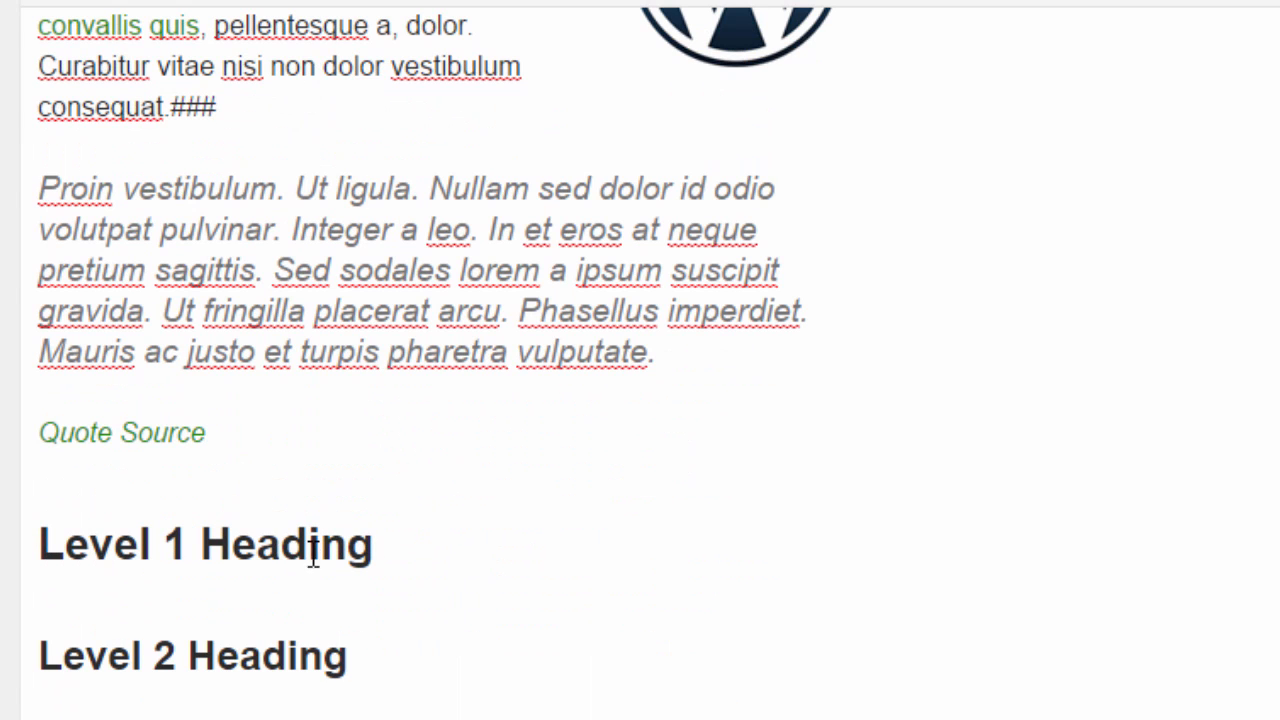
pyautogui.click(449, 657)
pyautogui.press('Return')
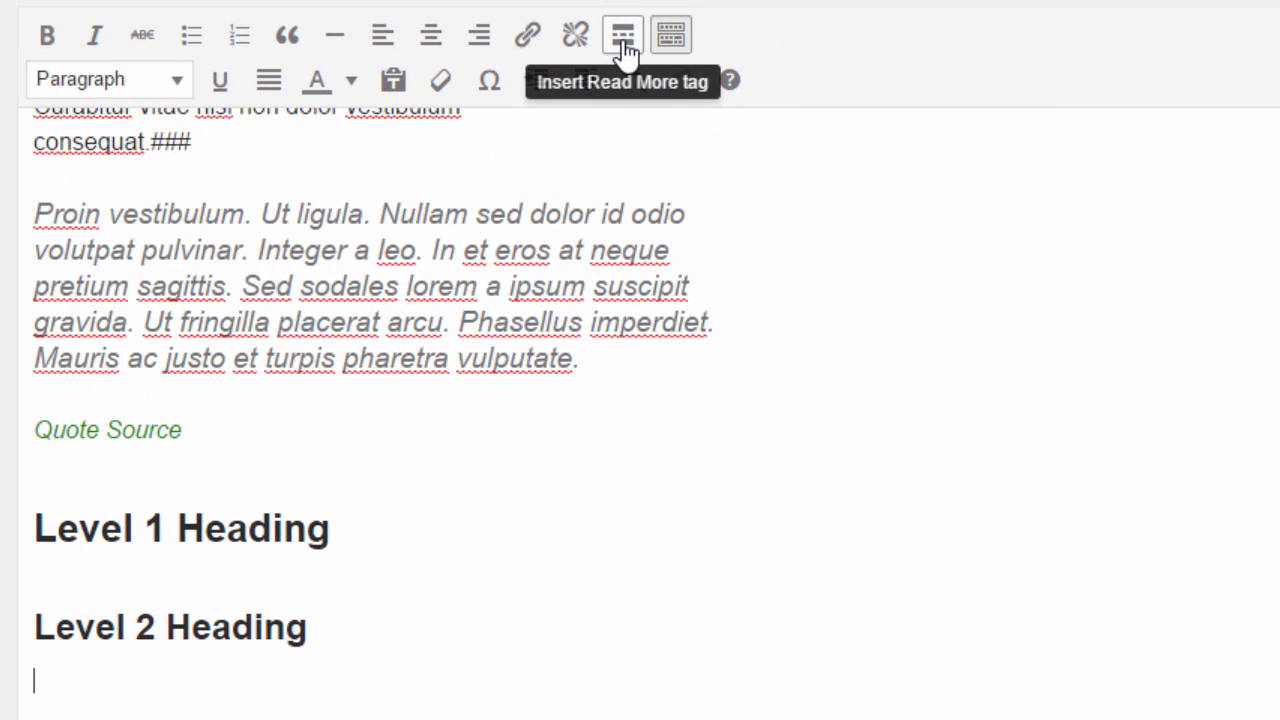
pyautogui.click(623, 37)
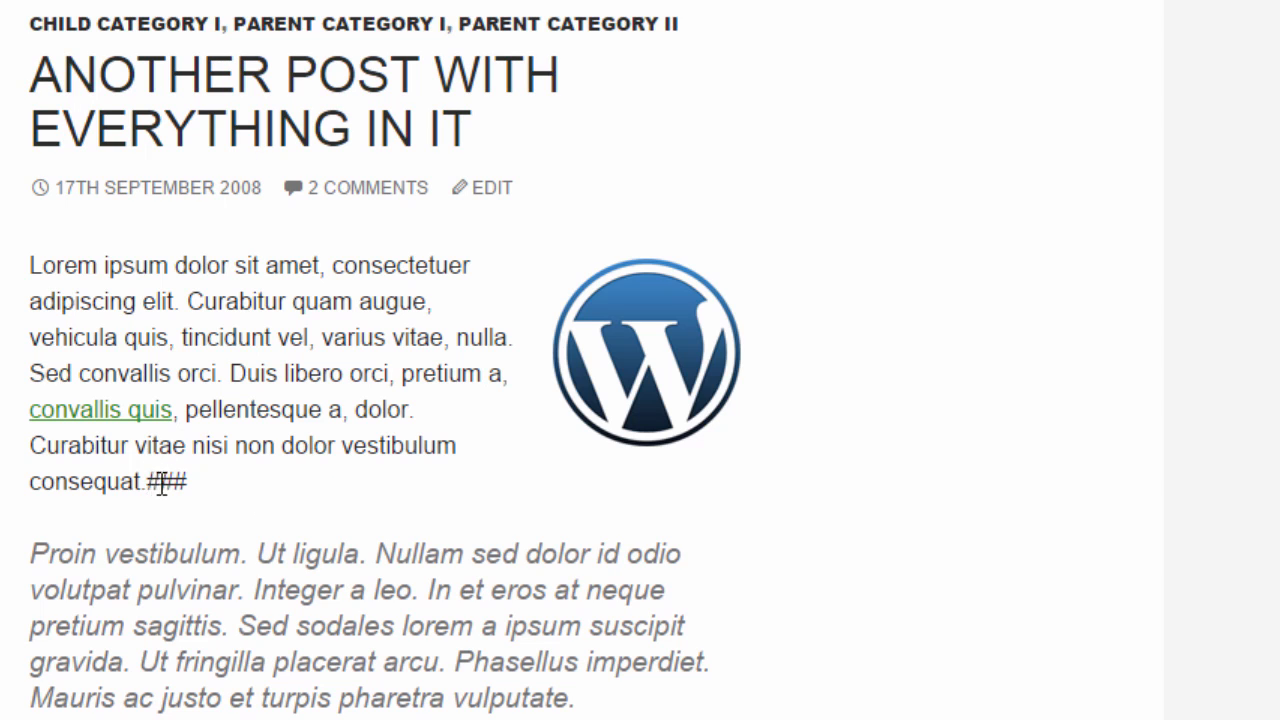
# Check where the post's excerpt is cut off on the live blog page, and read the rest through its Continue reading link
pyautogui.moveTo(146, 481); pyautogui.dragTo(194, 481)
pyautogui.click(192, 485)
pyautogui.scroll(-3, 425, 630)
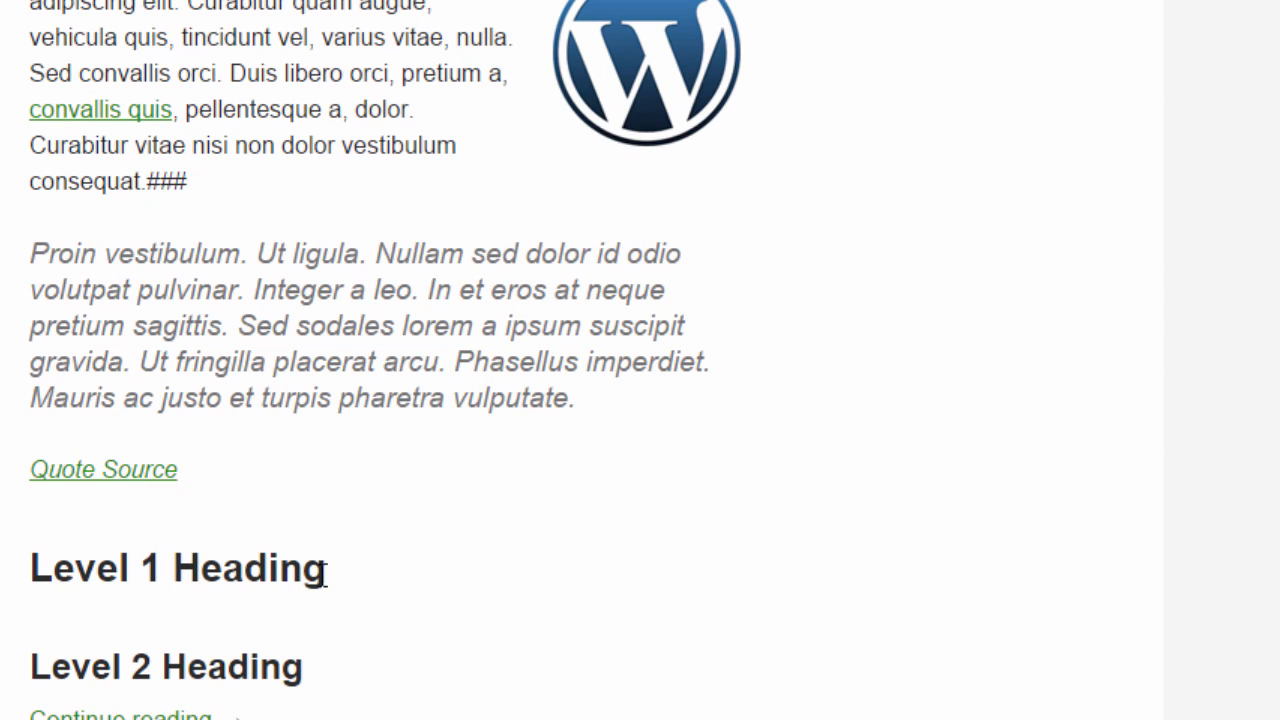
pyautogui.scroll(-2, 188, 700)
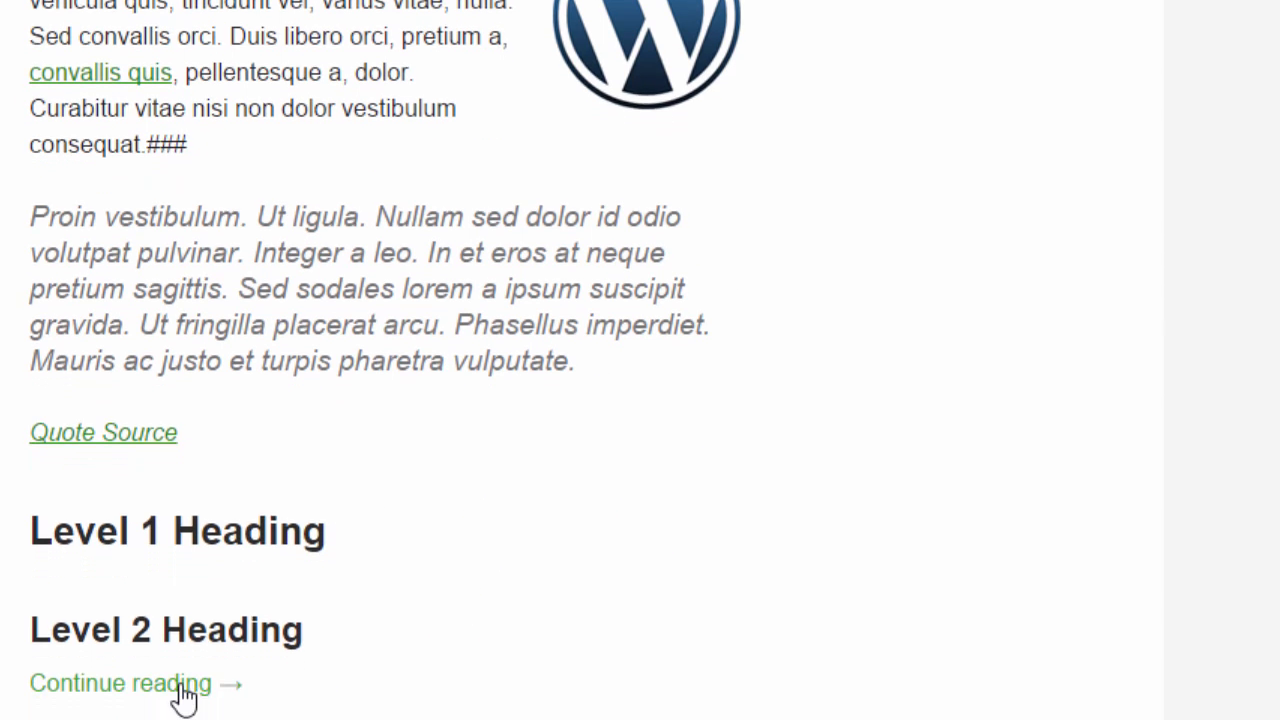
pyautogui.scroll(3, 180, 545)
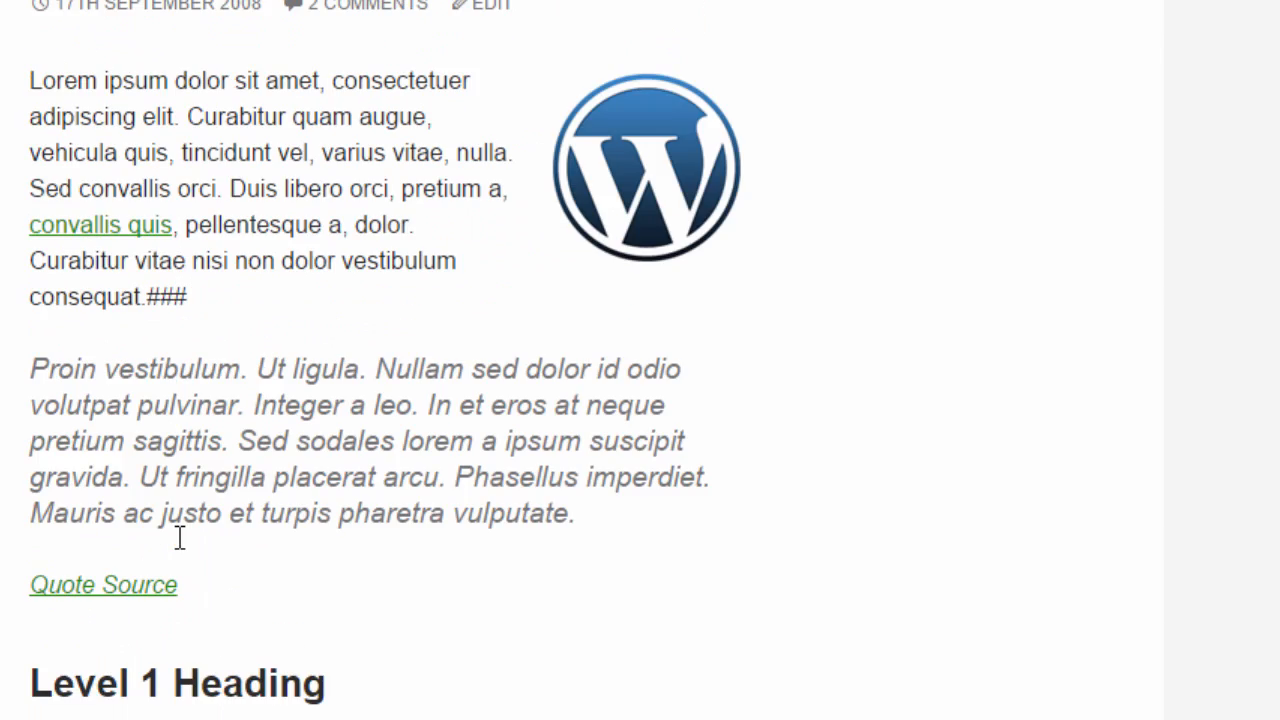
pyautogui.scroll(-2, 180, 540)
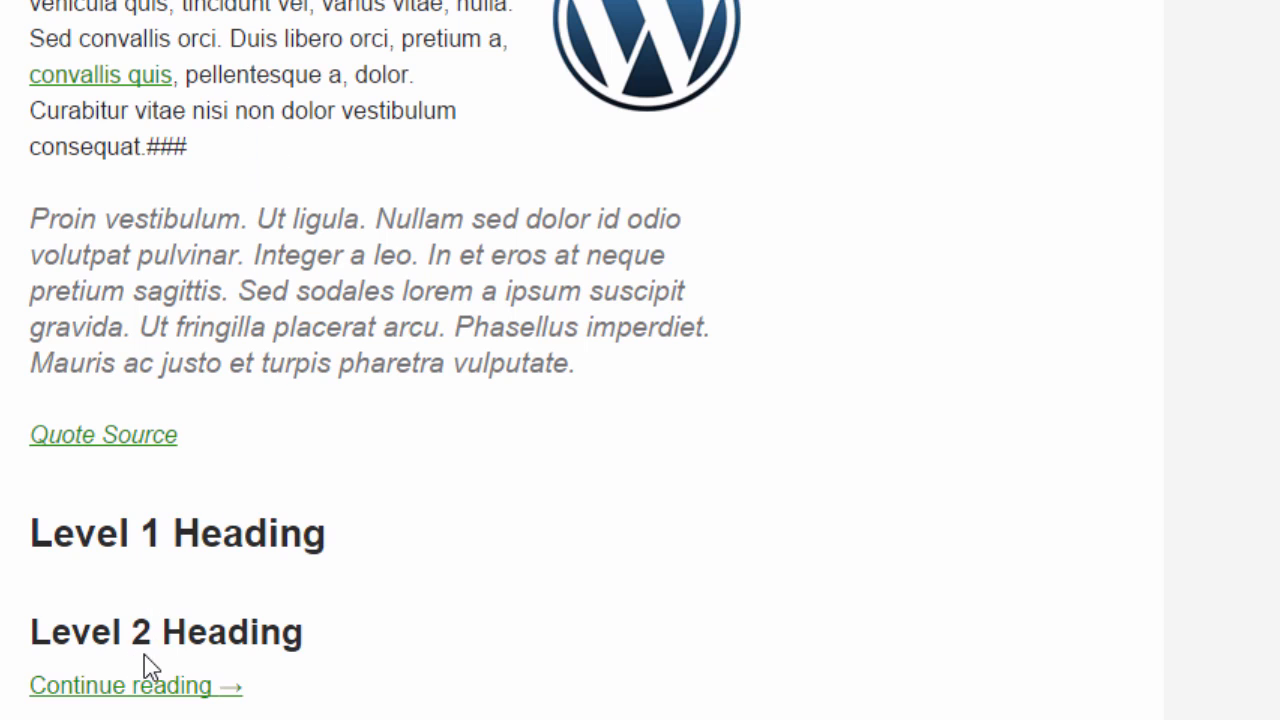
pyautogui.click(182, 690)
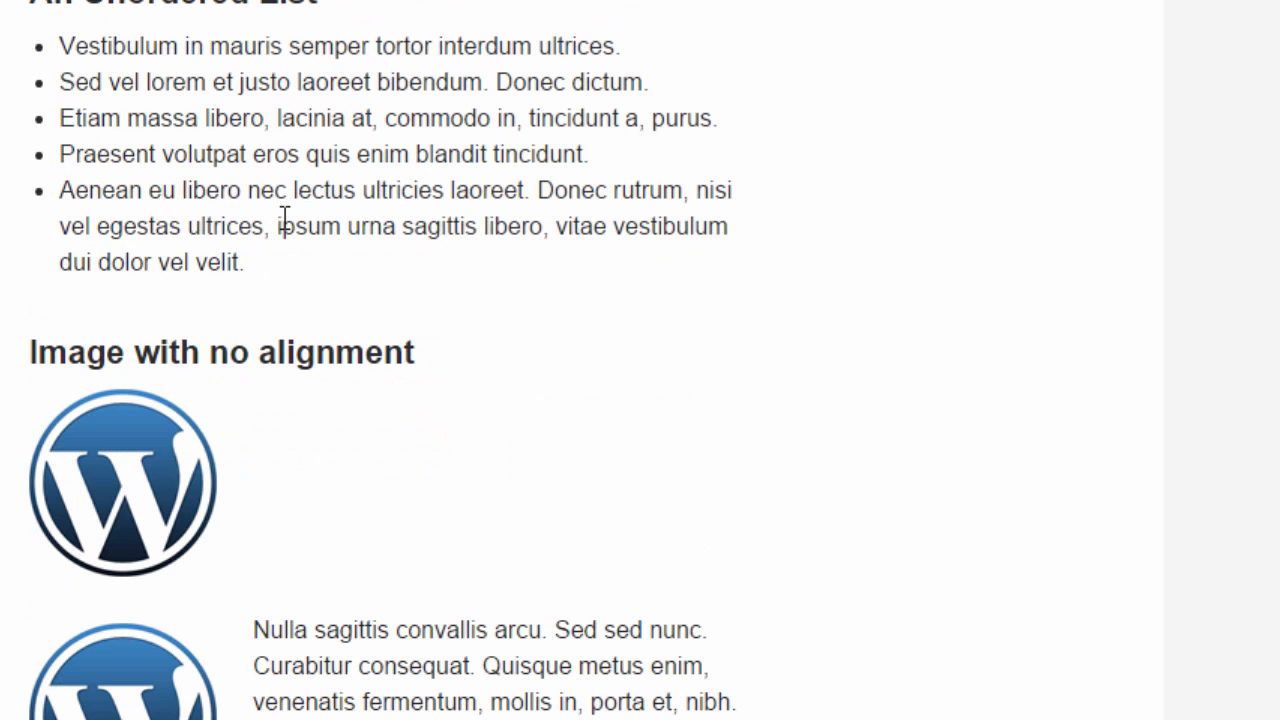
pyautogui.scroll(-3, 332, 182)
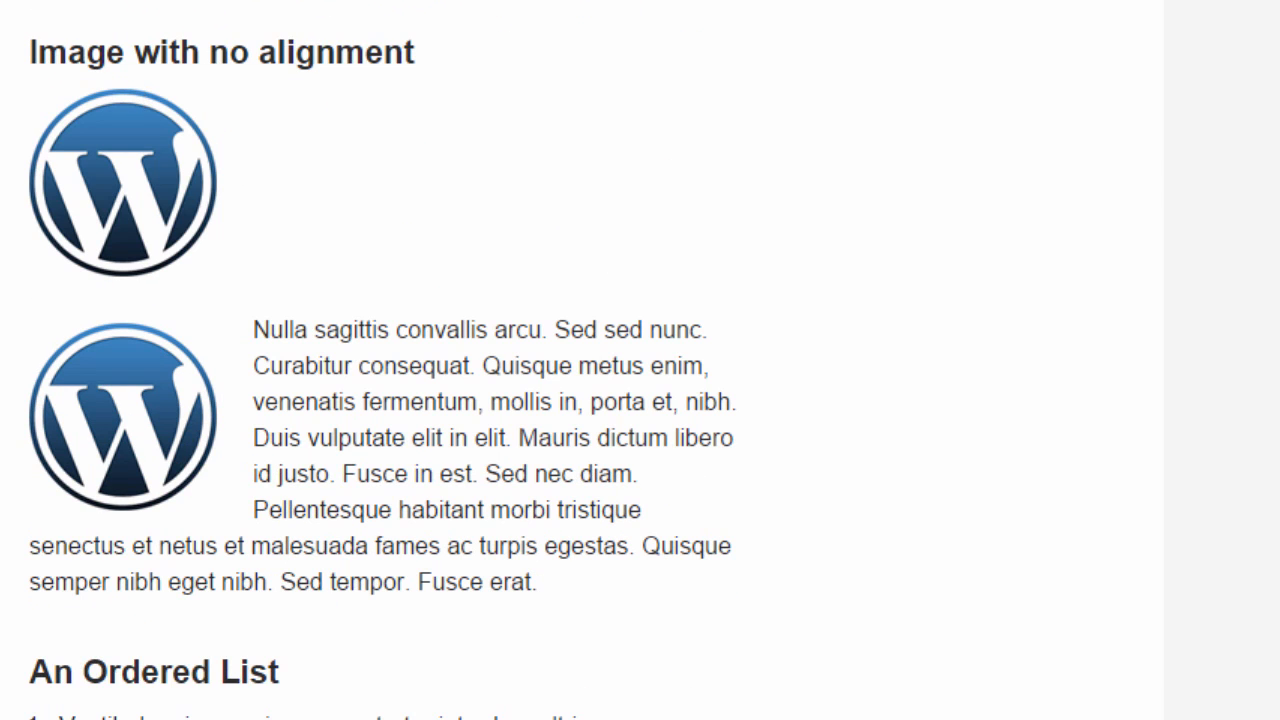
# Return to the blog page and recheck the excerpt from its opening paragraph down to the Continue reading link
pyautogui.hotkey('alt', 'Left')
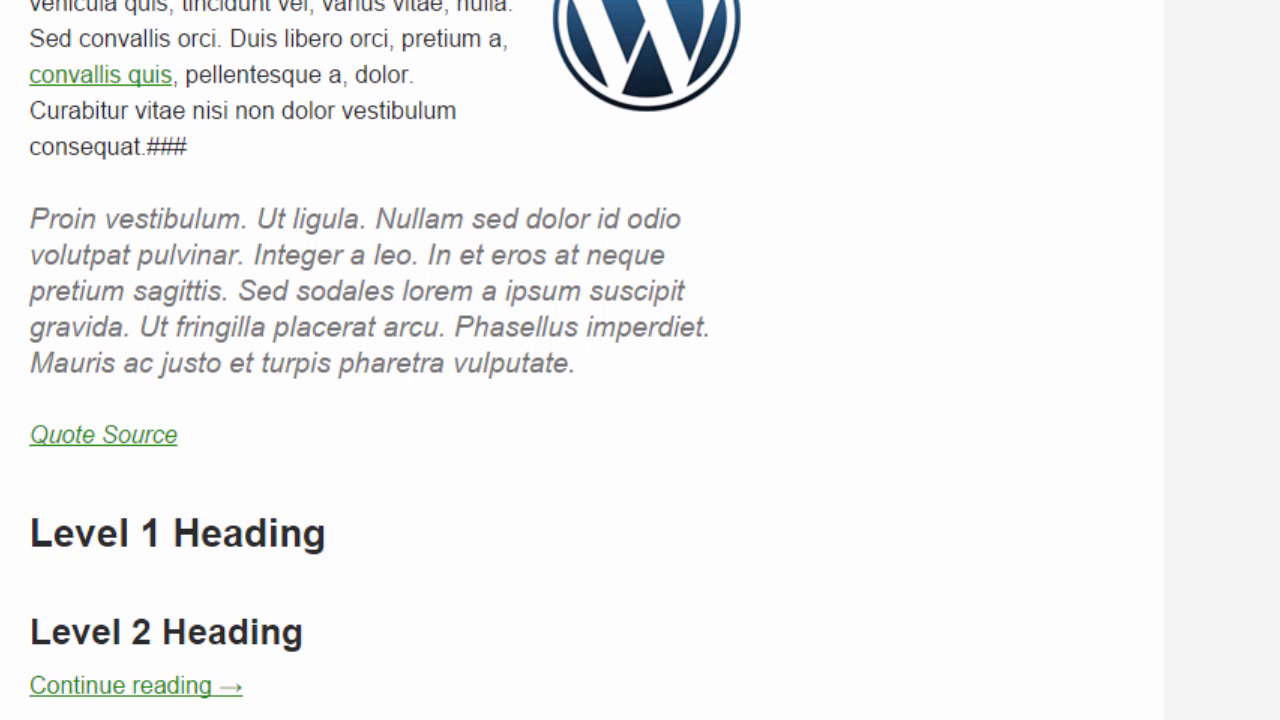
pyautogui.scroll(3, 106, 11)
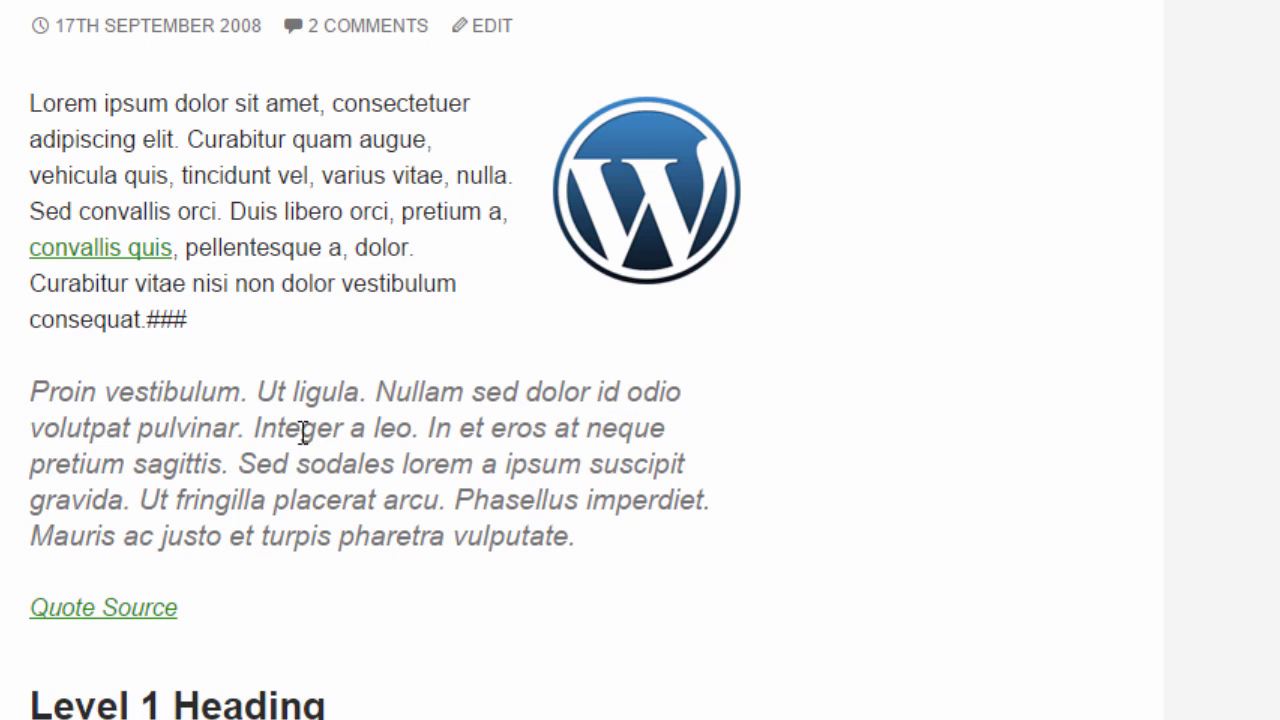
pyautogui.scroll(-3, 193, 615)
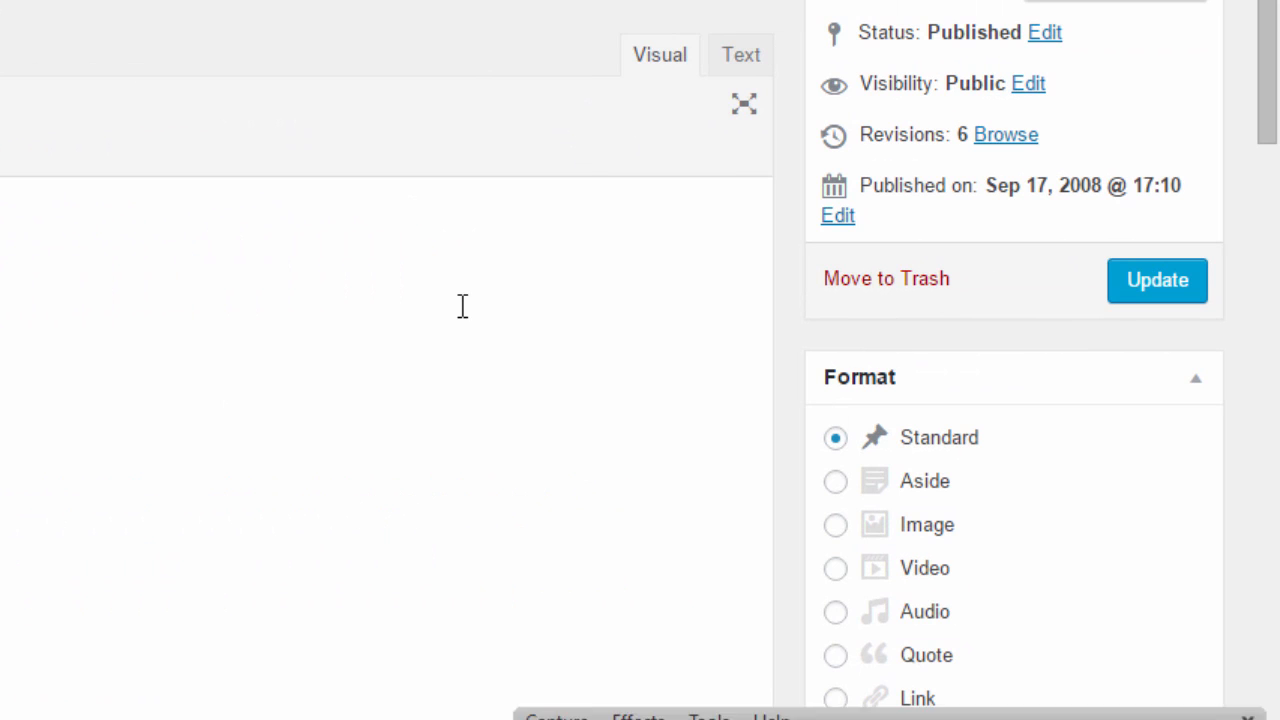
# Examine the post's Format options, assigned categories and existing tags in the post editor
pyautogui.scroll(-3, 574, 149)
pyautogui.scroll(-2, 576, 142)
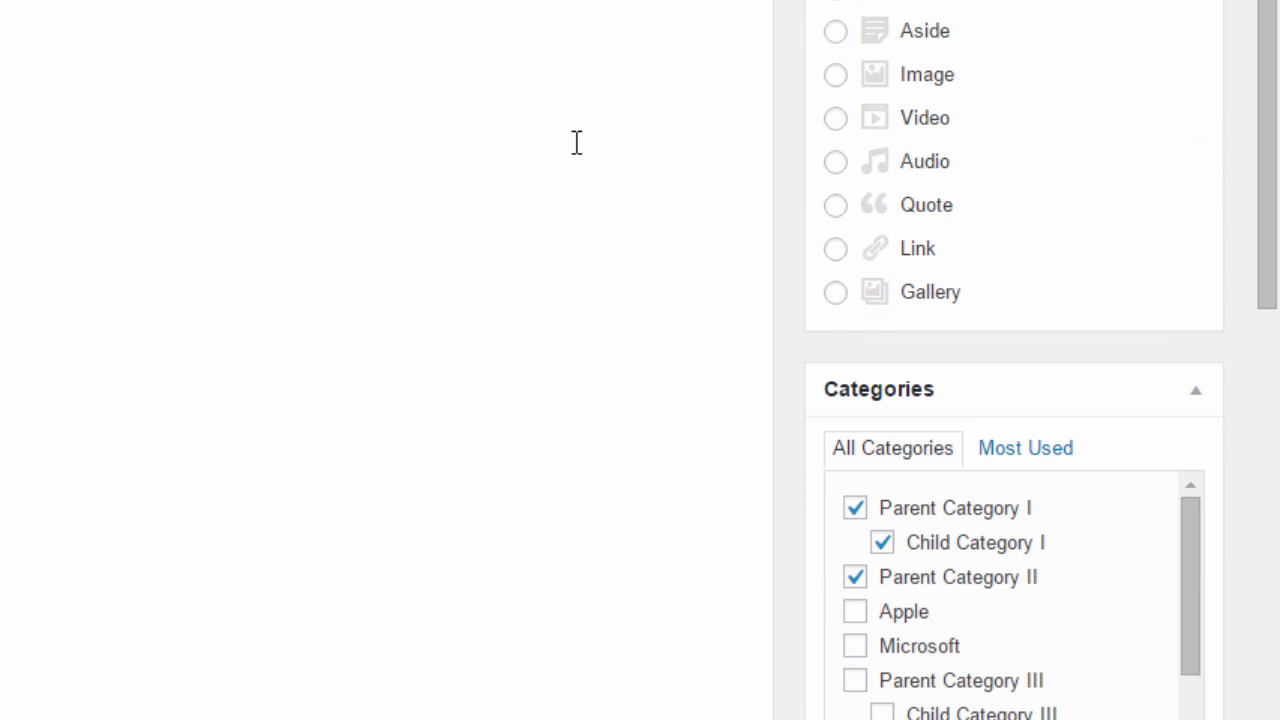
pyautogui.scroll(-2, 576, 142)
pyautogui.scroll(3, 1133, 88)
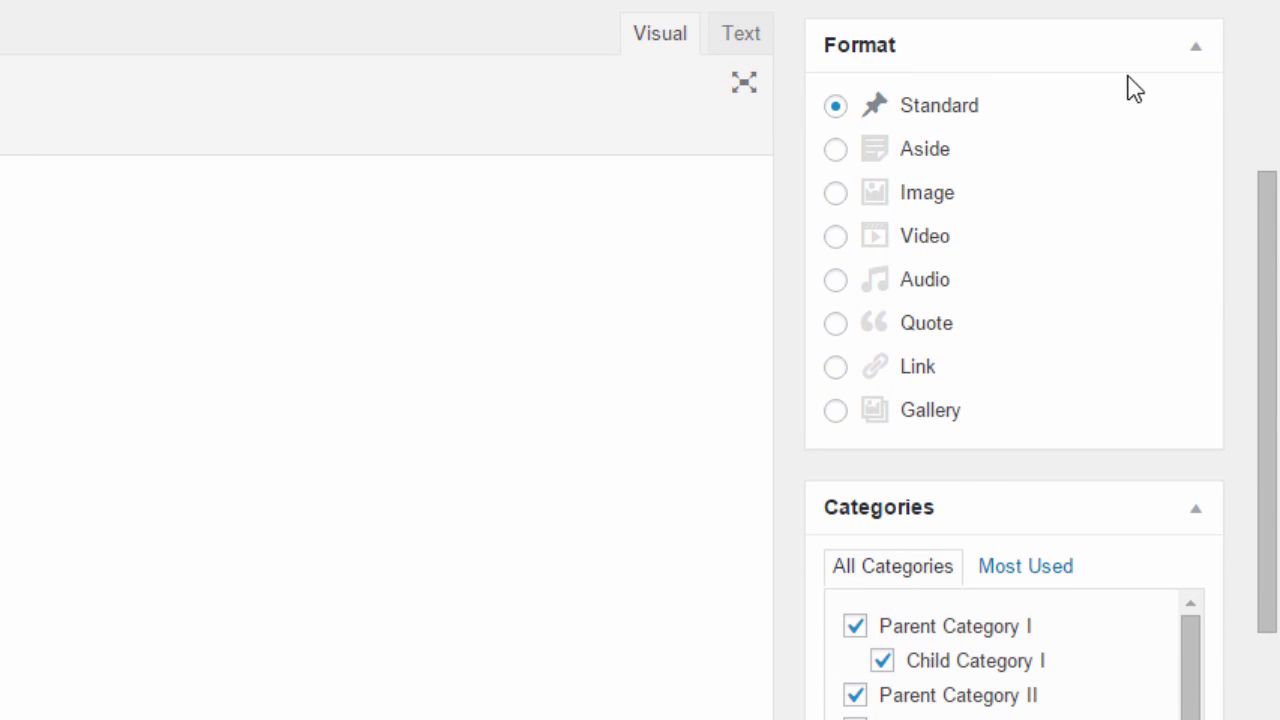
pyautogui.scroll(-2, 600, 405)
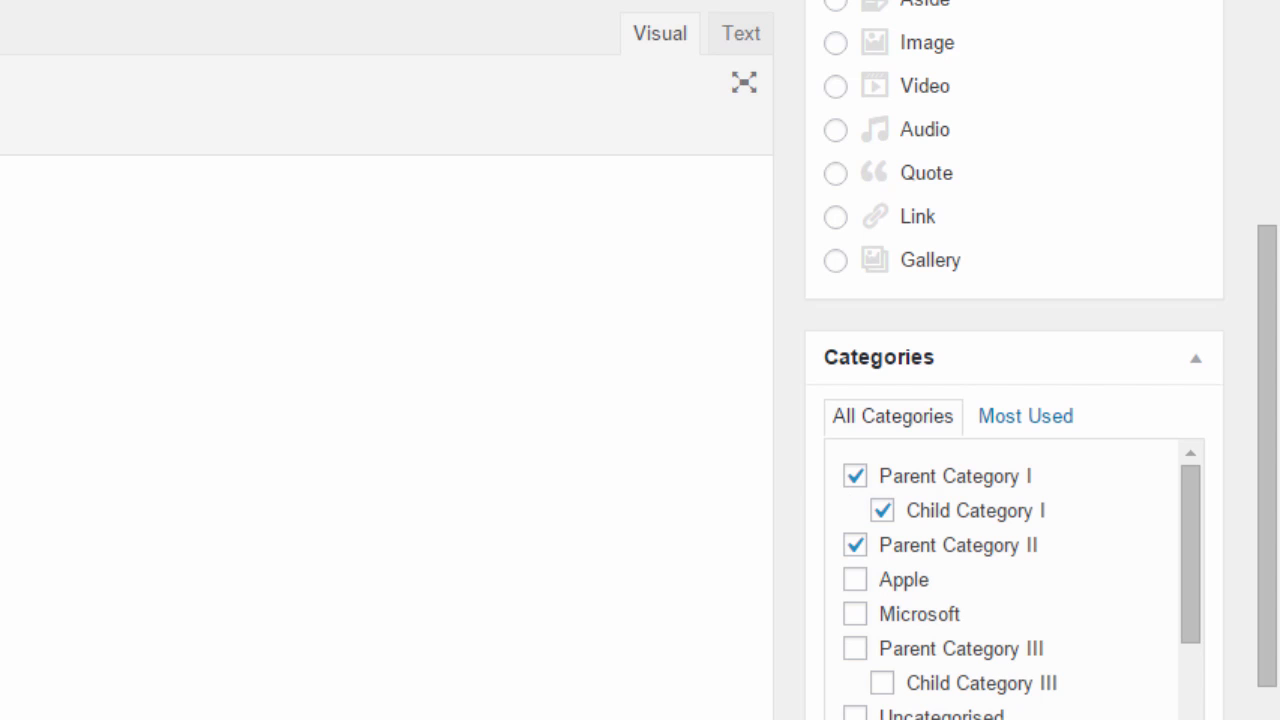
pyautogui.scroll(-3, 914, 705)
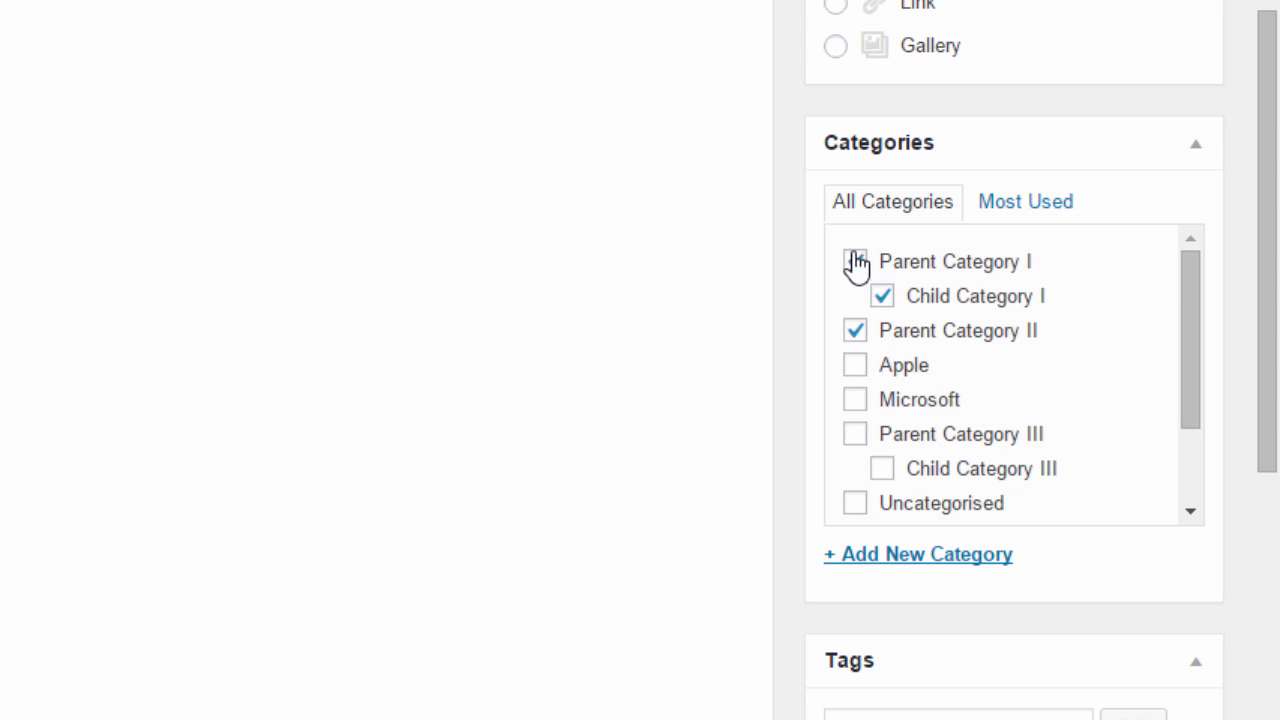
pyautogui.click(881, 295)
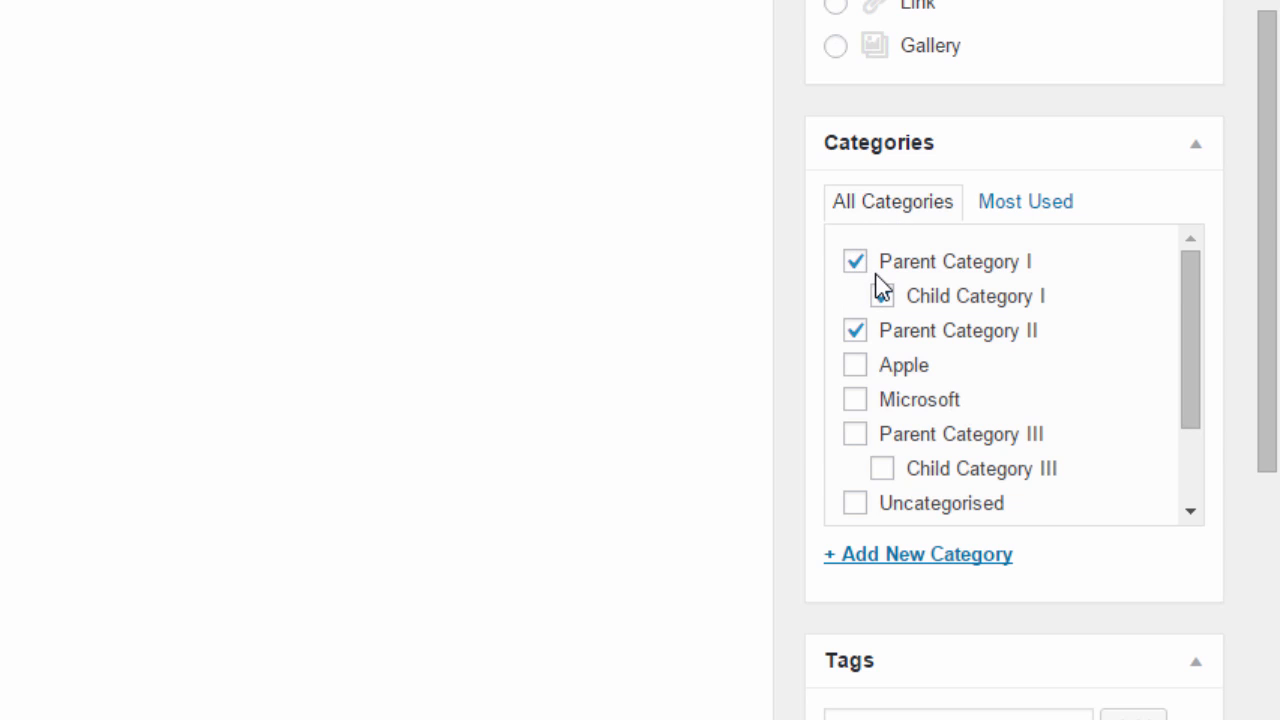
pyautogui.click(880, 294)
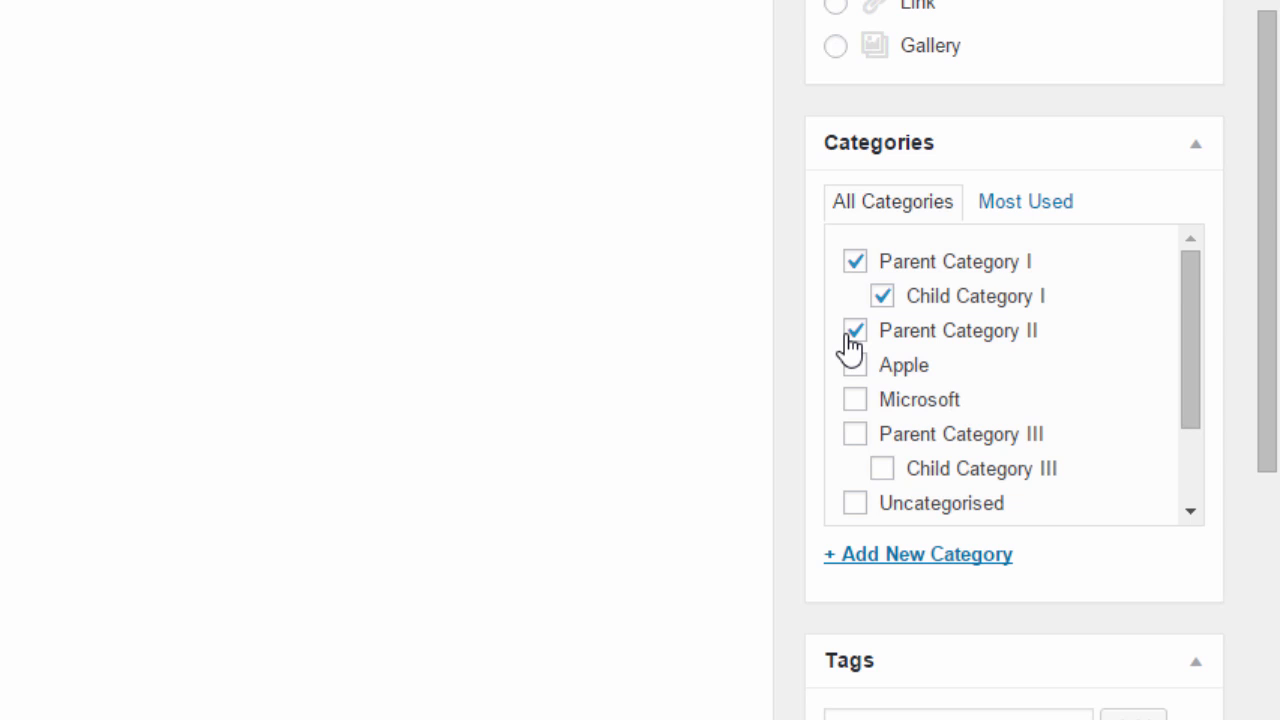
pyautogui.click(857, 255)
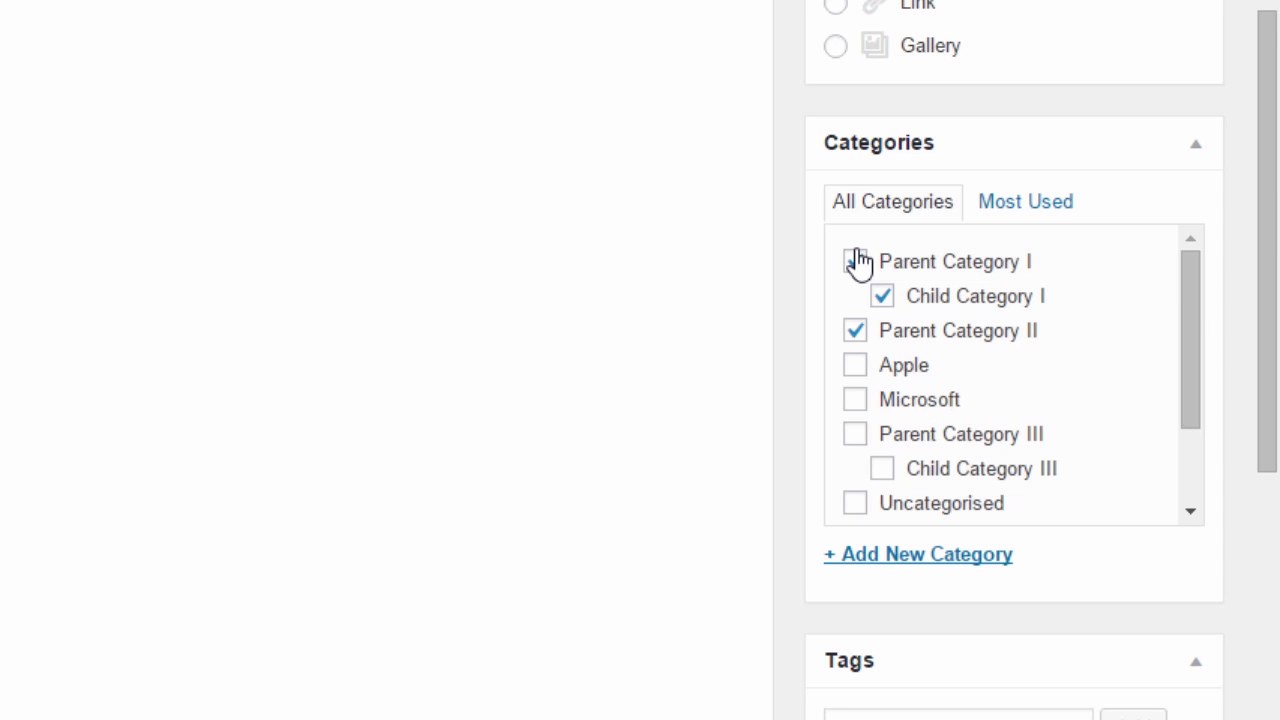
pyautogui.click(855, 261)
pyautogui.scroll(-2, 818, 375)
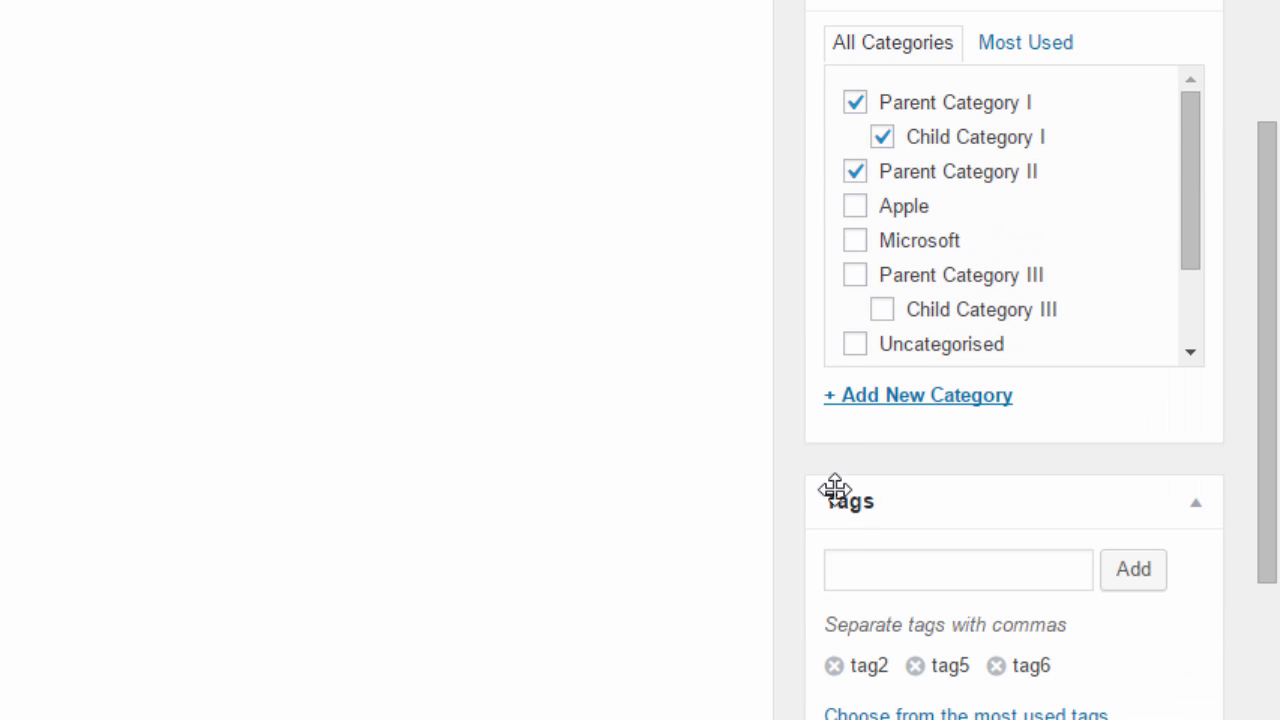
pyautogui.scroll(-3, 957, 577)
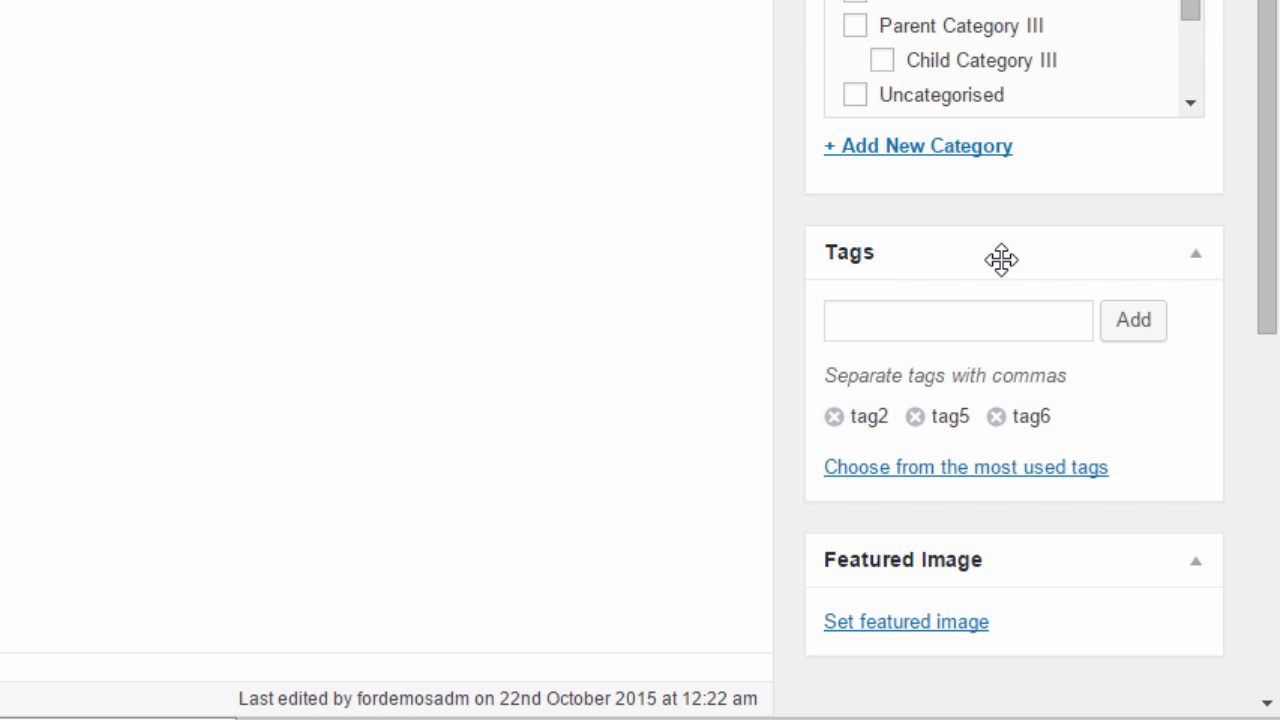
pyautogui.click(875, 321)
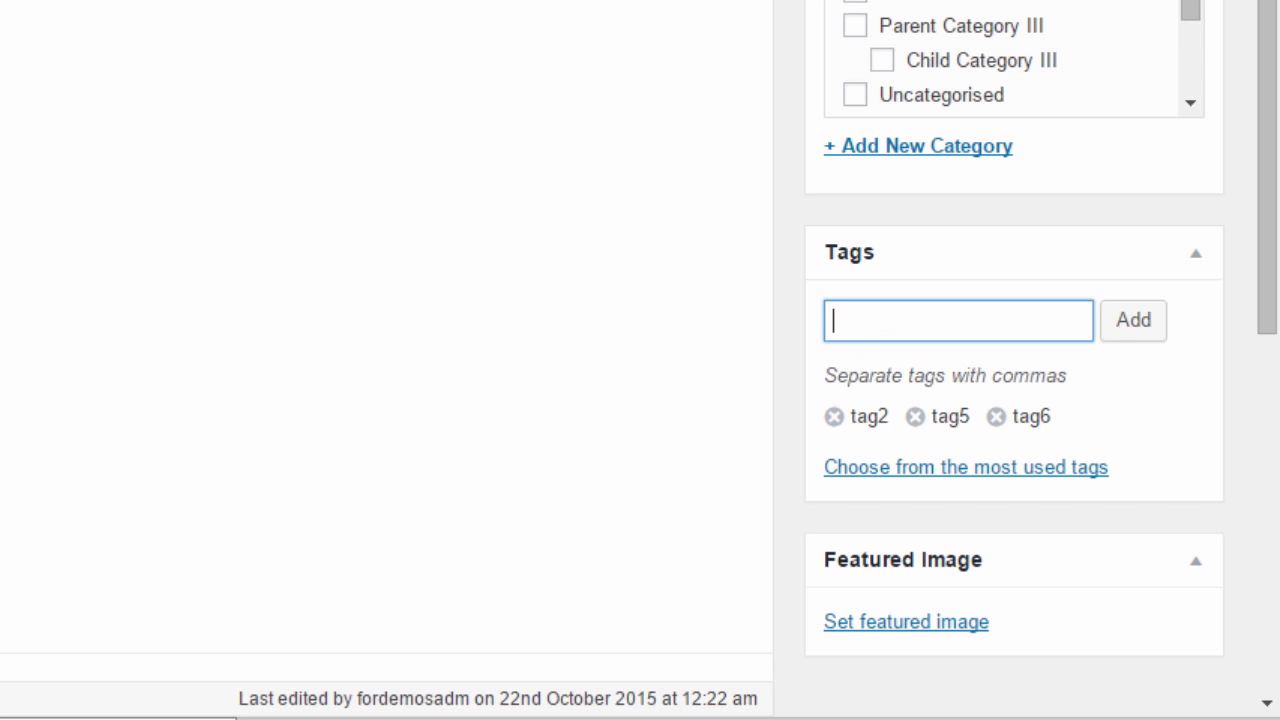
# Enter "Microsoft" as a new category name and look through the available parent categories without submitting it
pyautogui.click(933, 147)
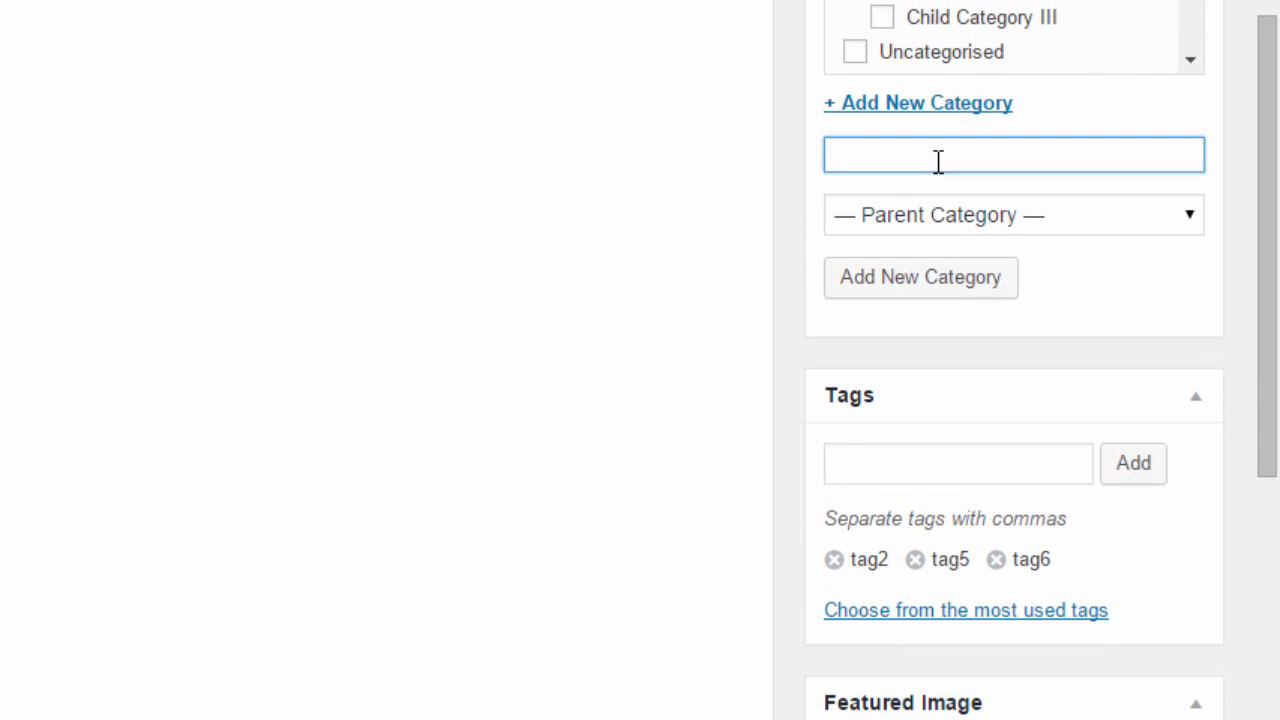
pyautogui.write('Microsoft')
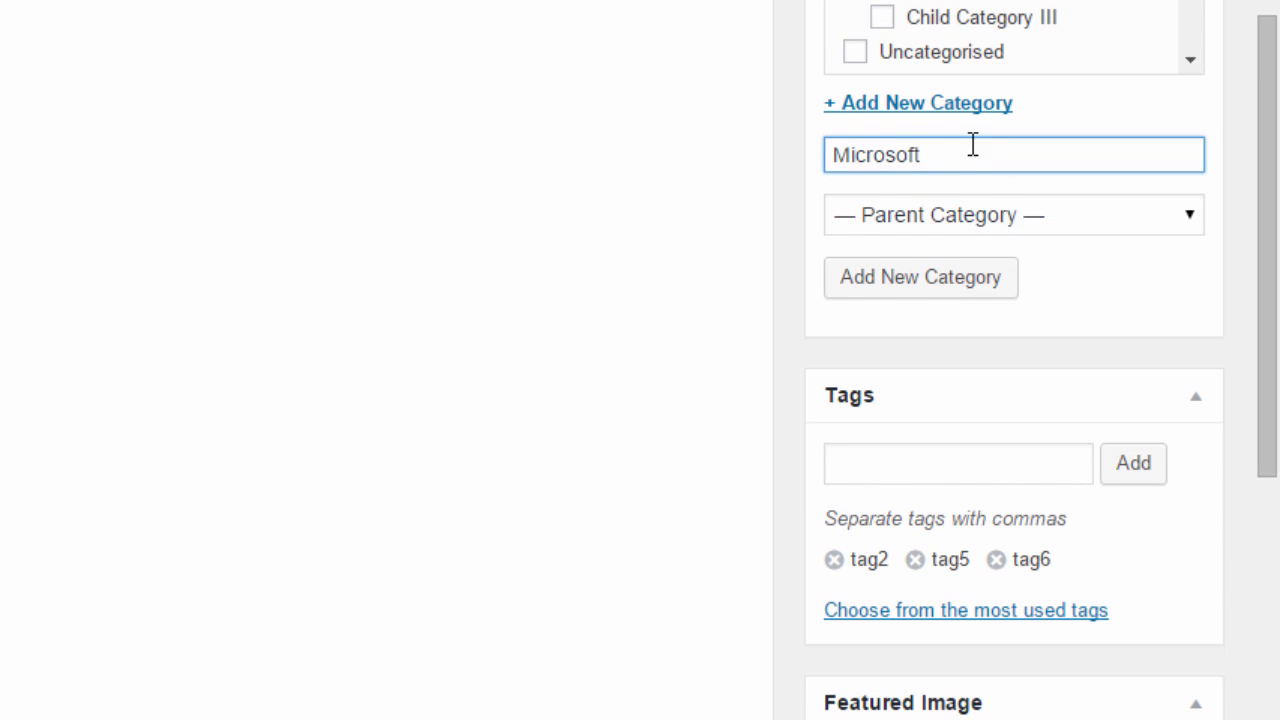
pyautogui.click(1037, 222)
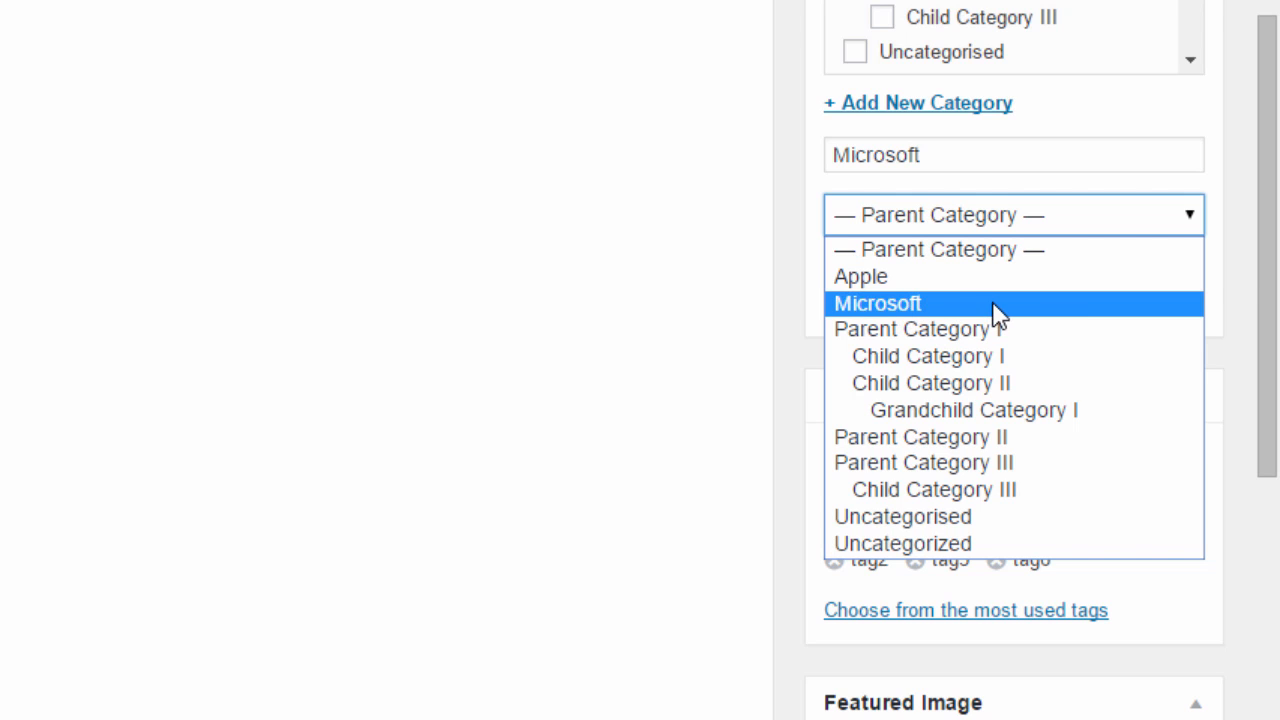
pyautogui.click(975, 175)
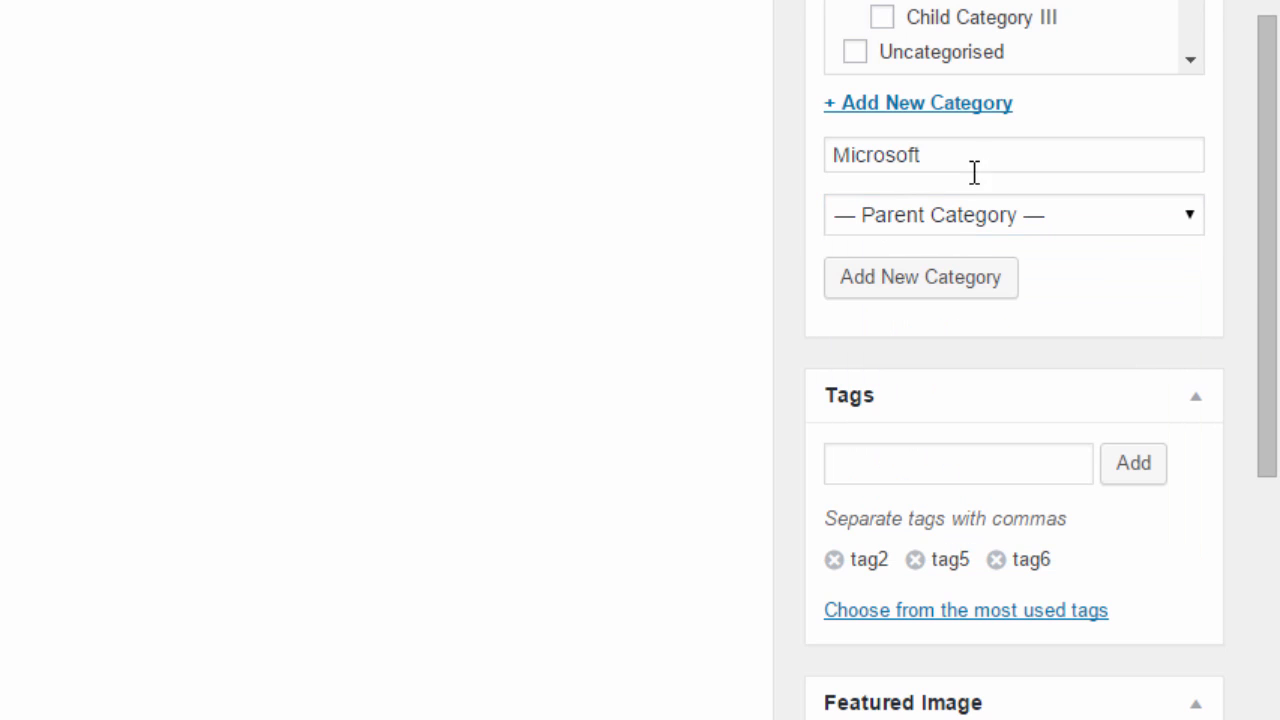
pyautogui.click(947, 140)
# Remove the post from Parent Category I, Child Category I and Parent Category II, and assign it to the existing Microsoft category
pyautogui.scroll(2, 966, 234)
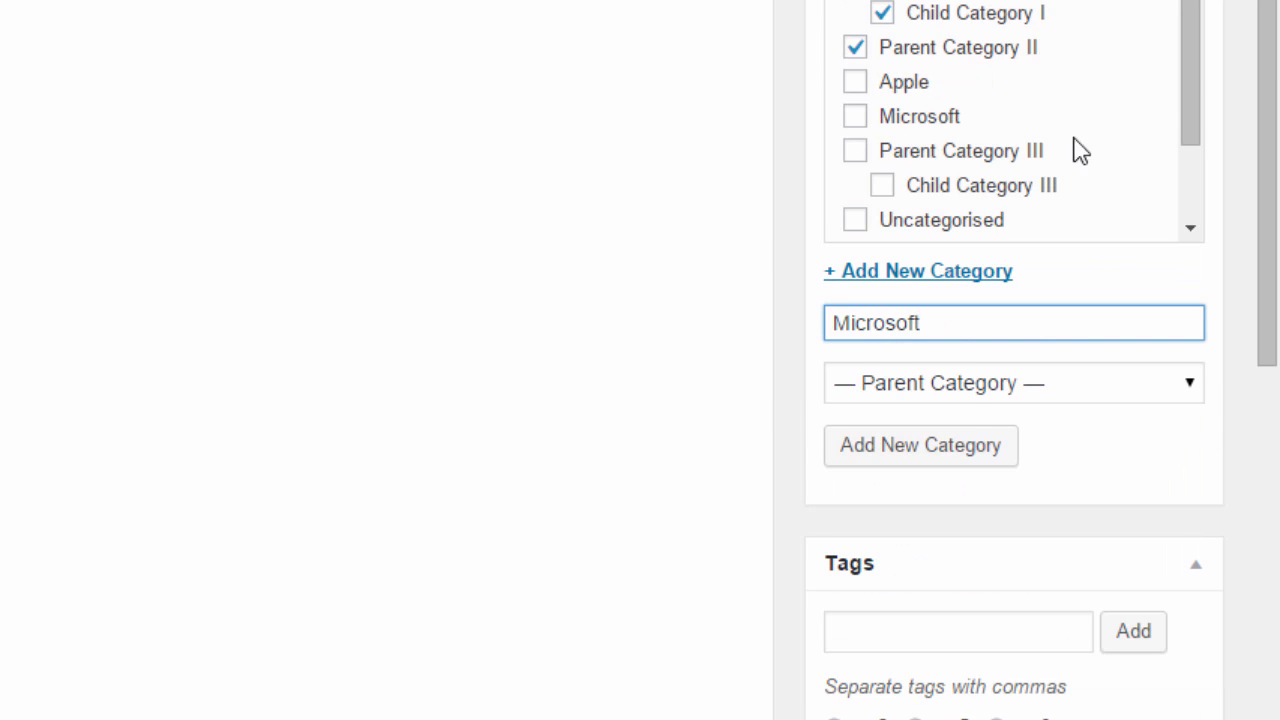
pyautogui.scroll(2, 889, 30)
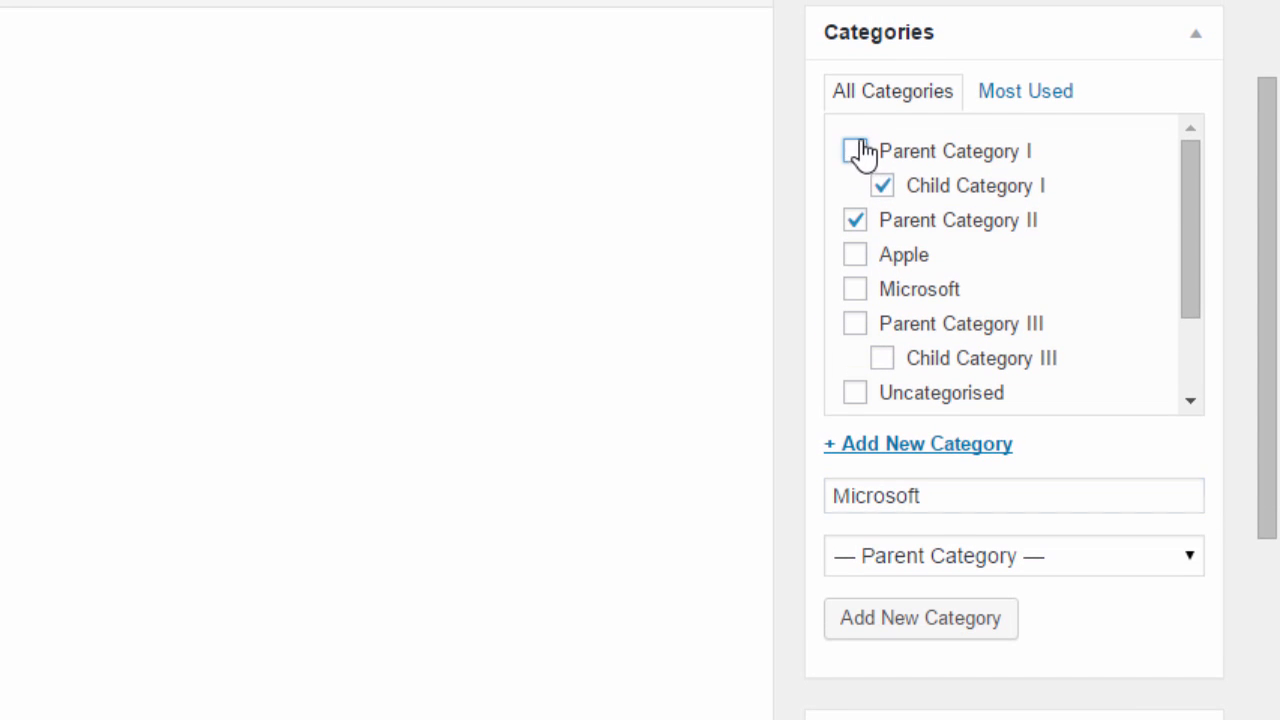
pyautogui.click(855, 151)
pyautogui.click(883, 187)
pyautogui.click(853, 221)
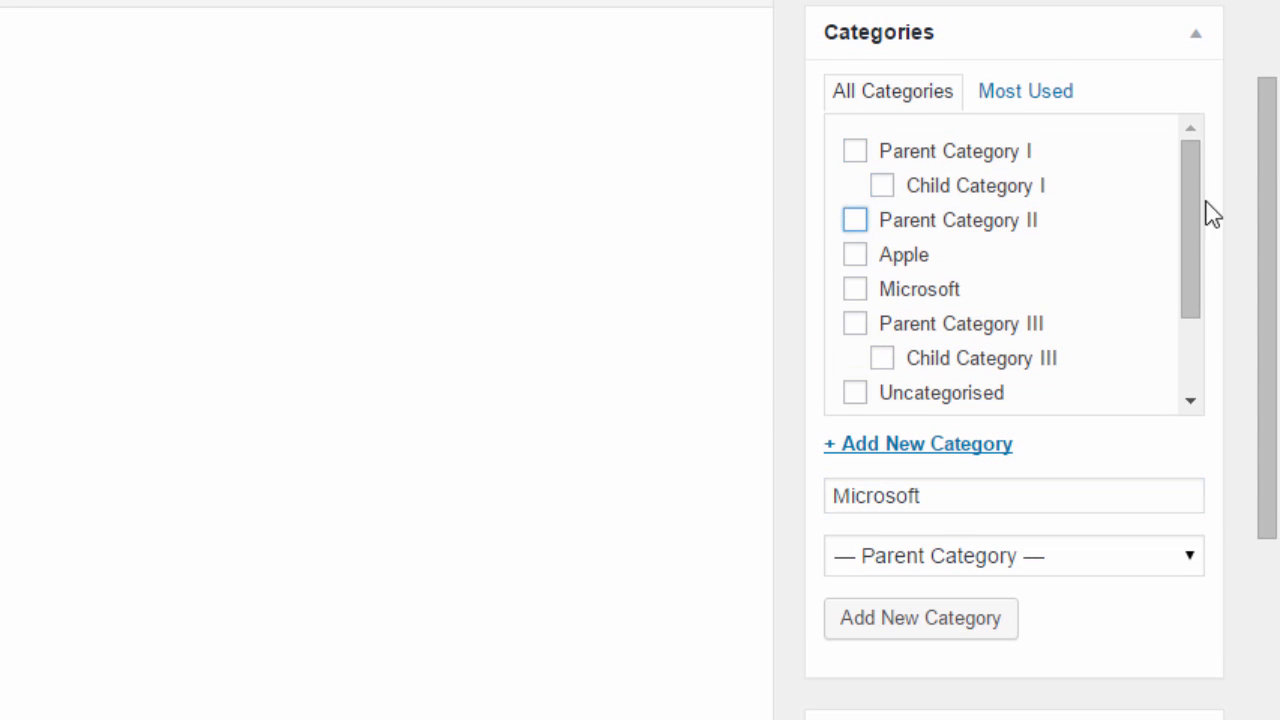
pyautogui.moveTo(1199, 196); pyautogui.dragTo(1197, 218)
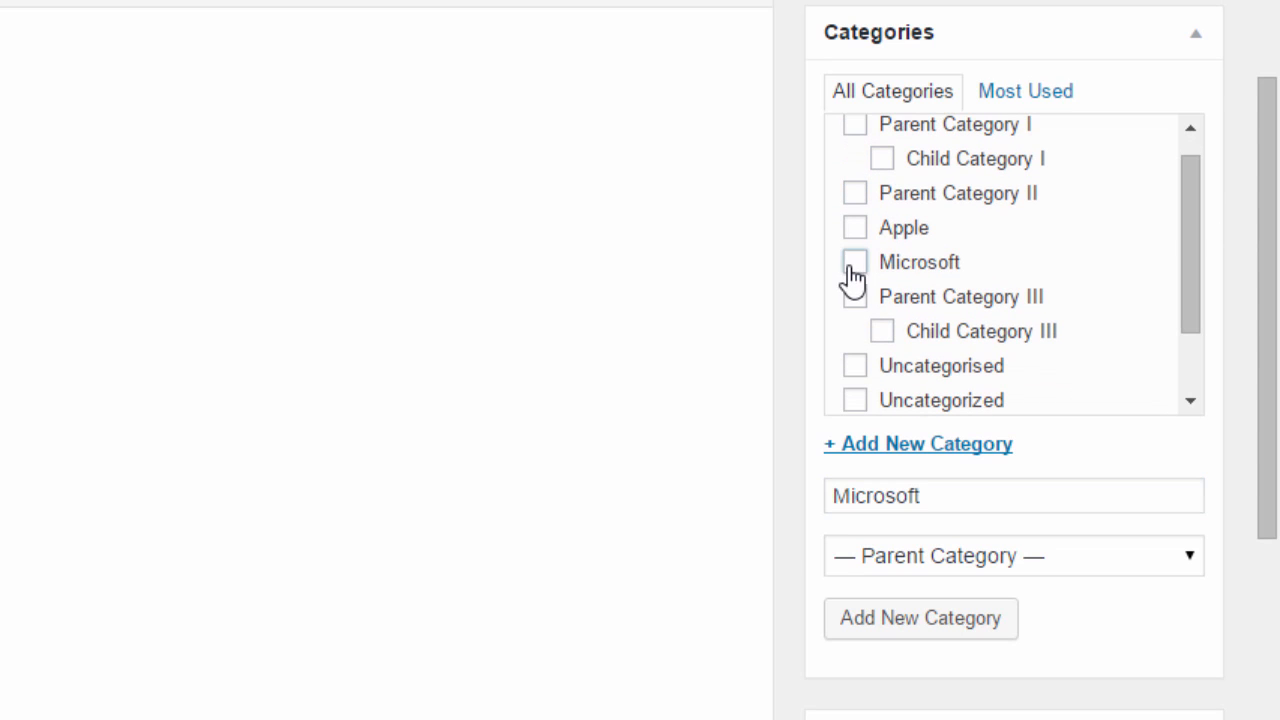
pyautogui.click(855, 262)
pyautogui.scroll(-3, 990, 435)
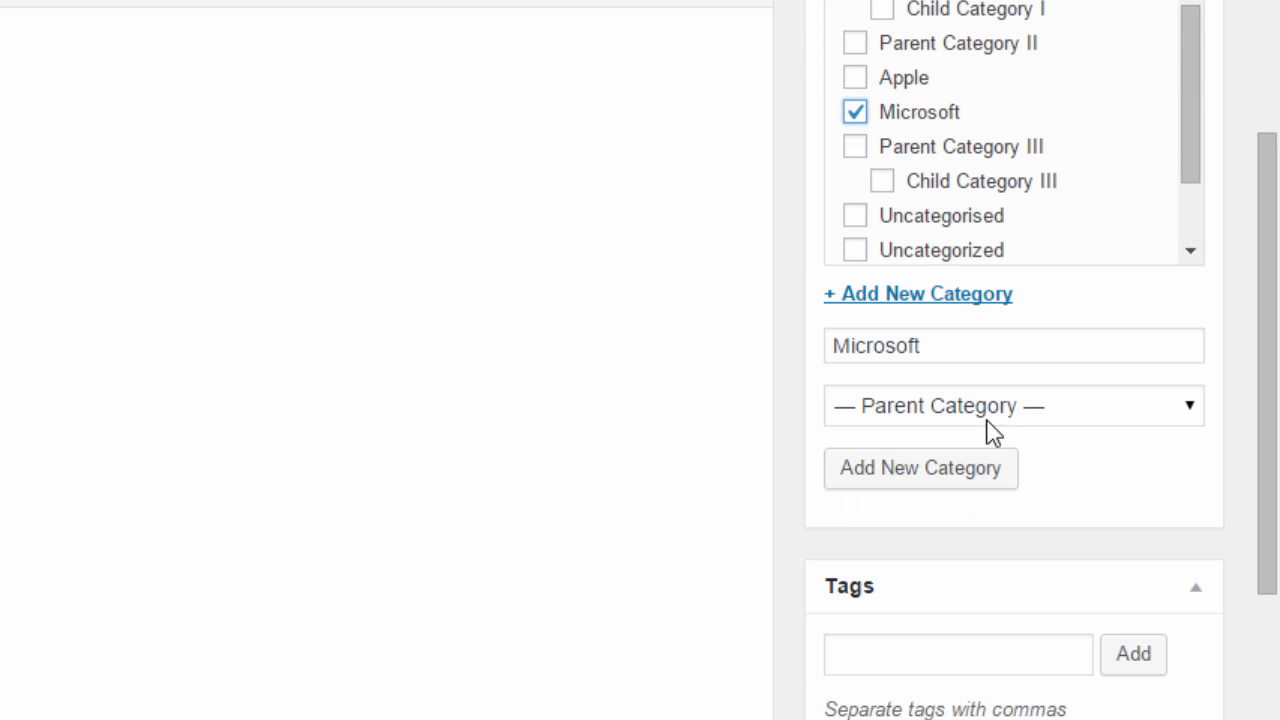
pyautogui.scroll(-2, 1006, 177)
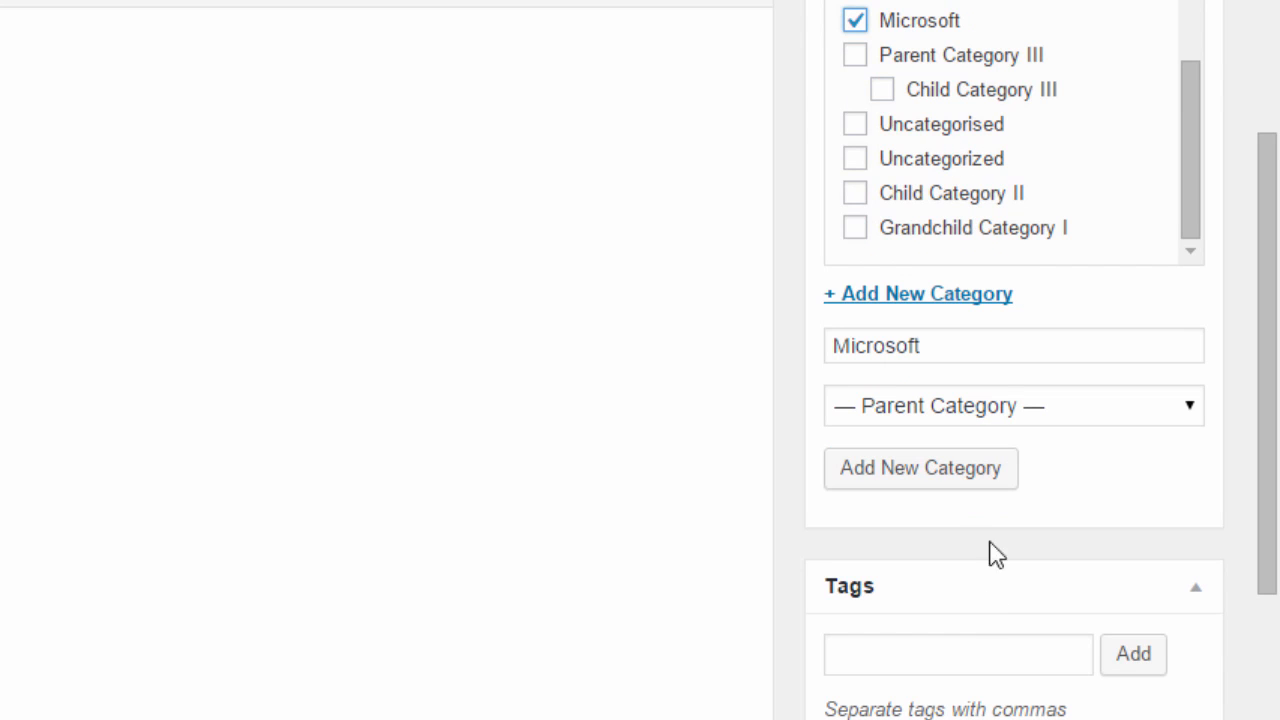
# Show the most used tags and add the tag "Windows 10" to the post
pyautogui.click(903, 653)
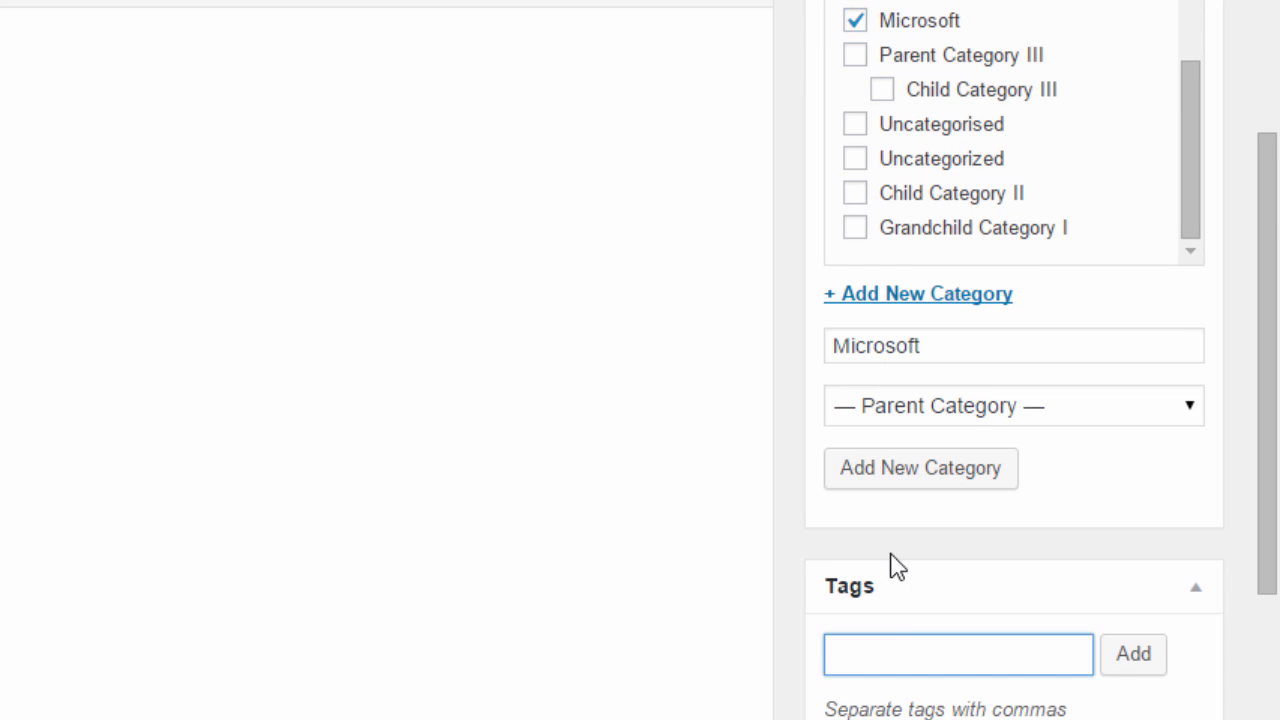
pyautogui.scroll(-2, 931, 610)
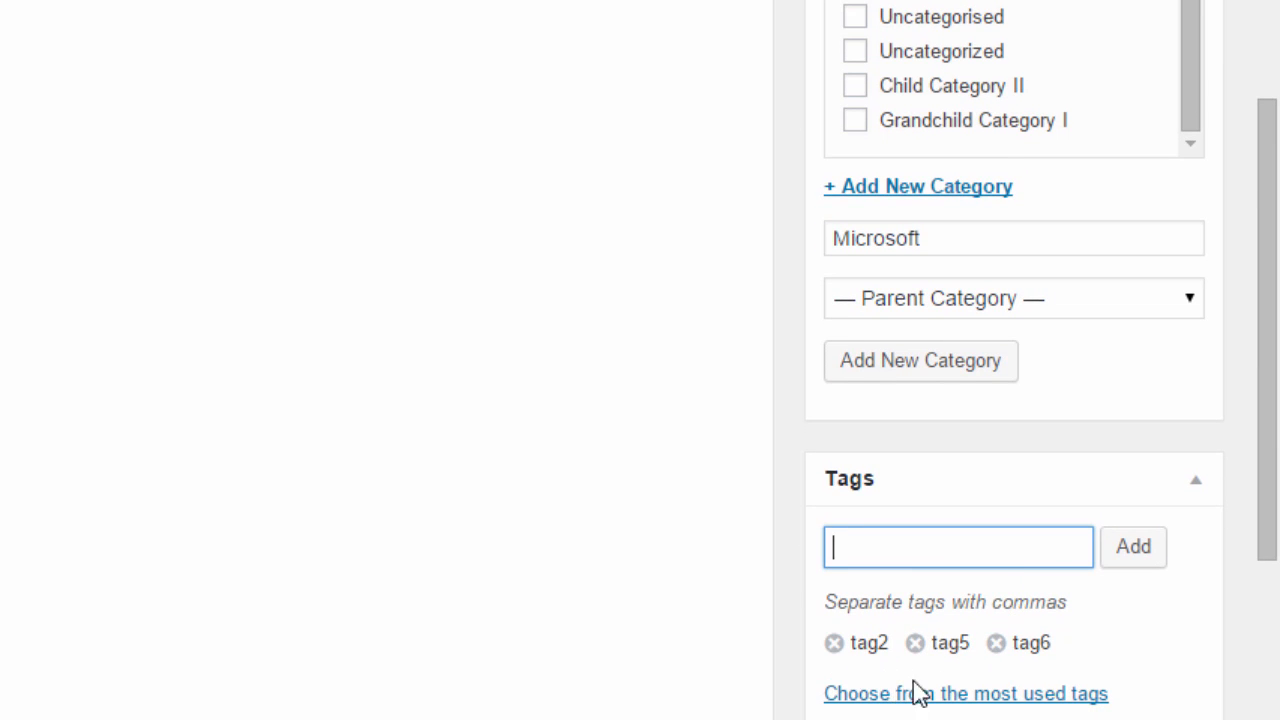
pyautogui.click(1068, 697)
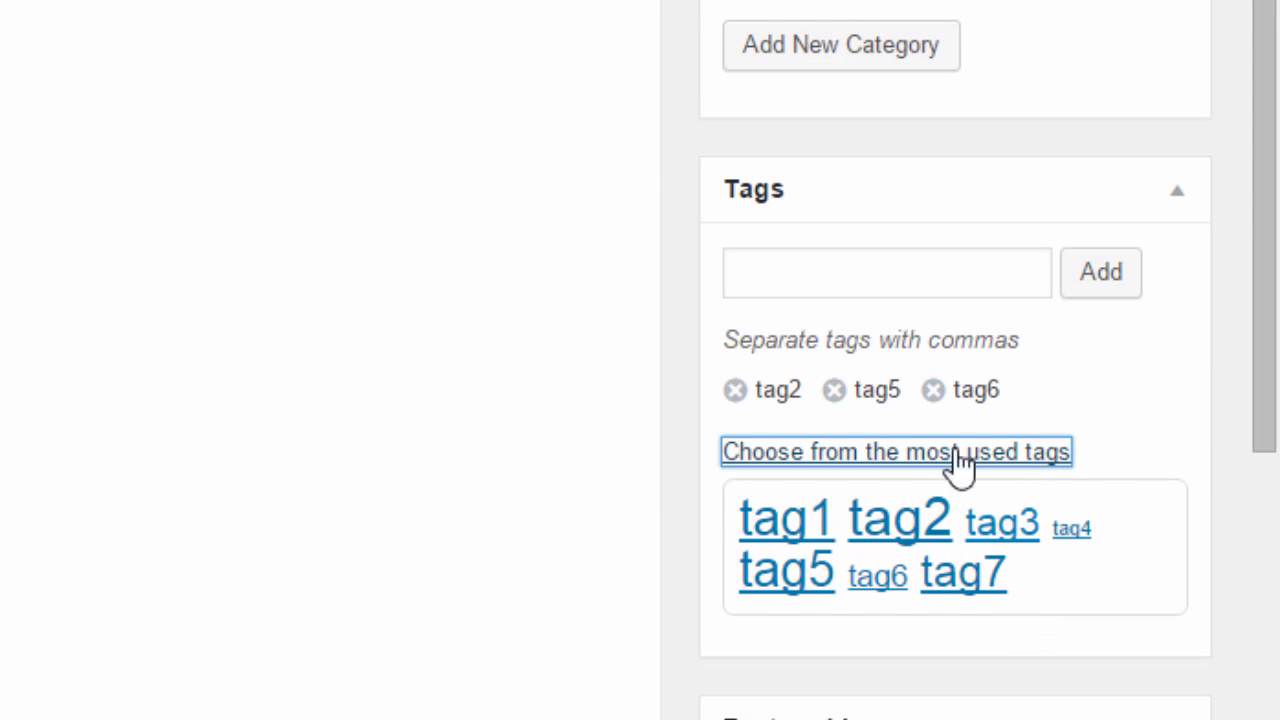
pyautogui.click(906, 257)
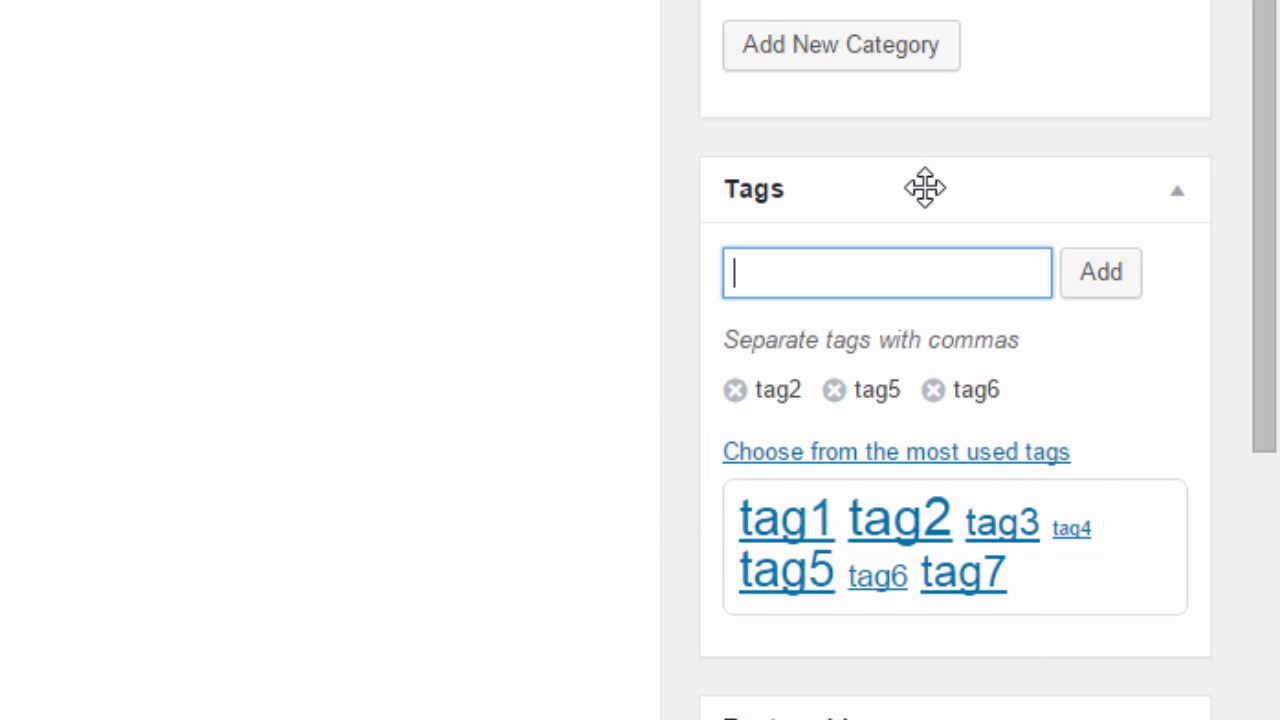
pyautogui.write('Windows 10')
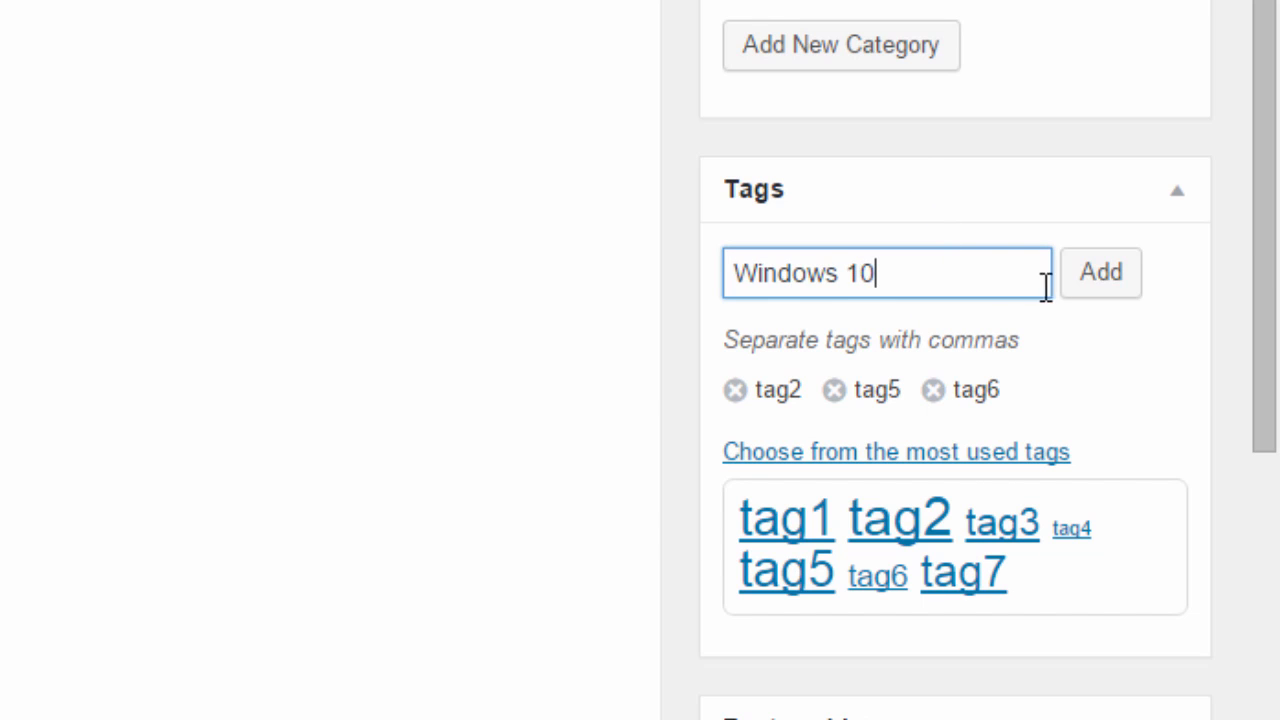
pyautogui.click(1124, 280)
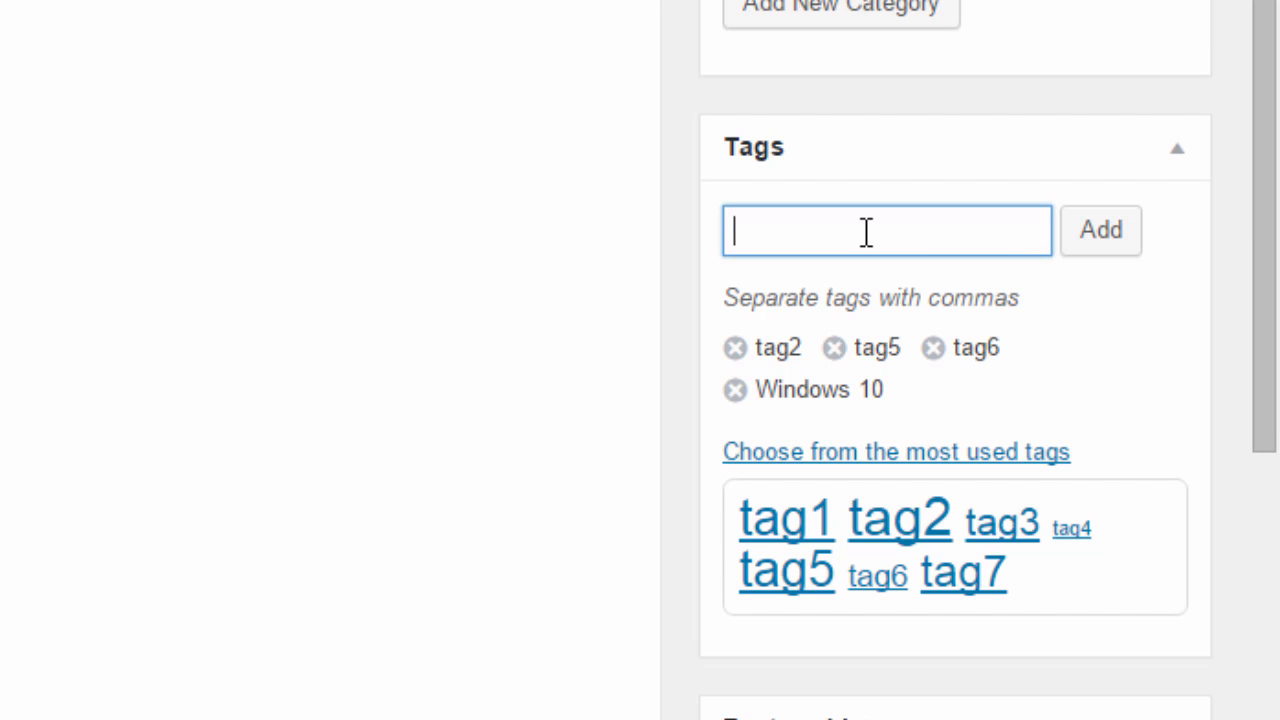
# Add the tags "Windows 8", "Surface 4" and "Xbox" to the post, one at a time
pyautogui.write('Windows ')
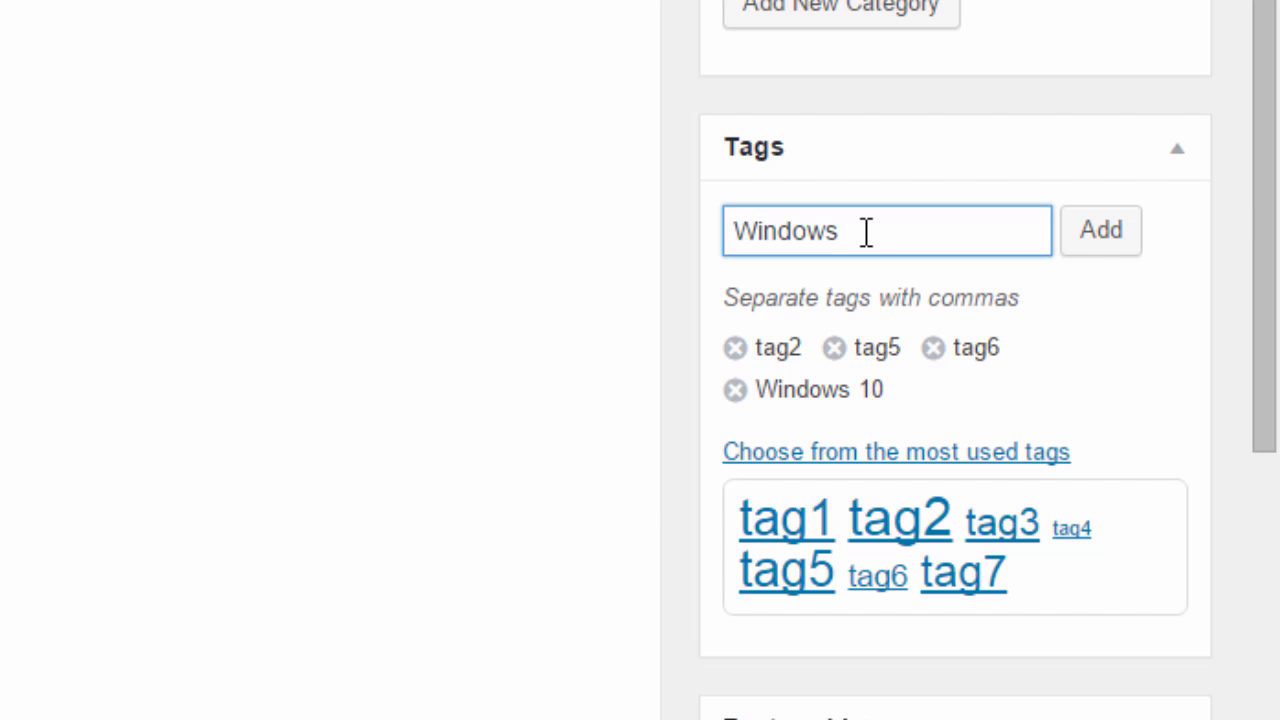
pyautogui.write('8')
pyautogui.click(1089, 231)
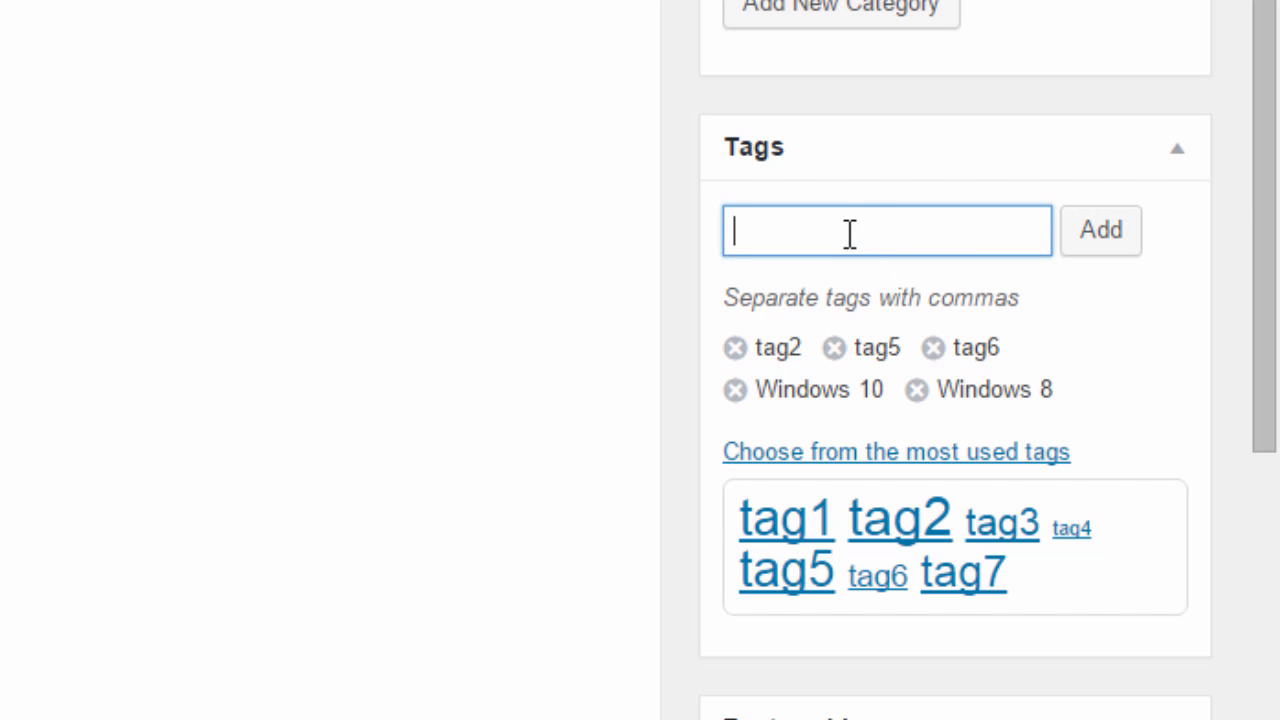
pyautogui.write('Surface 4')
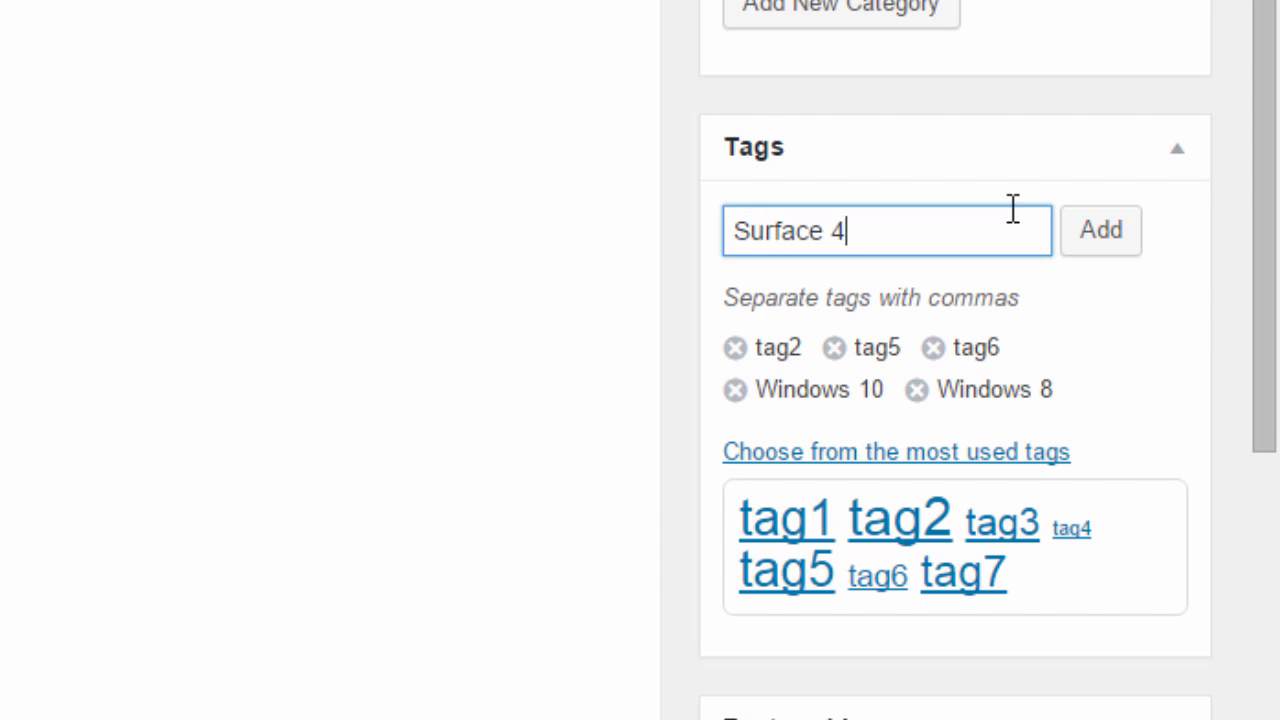
pyautogui.click(1082, 238)
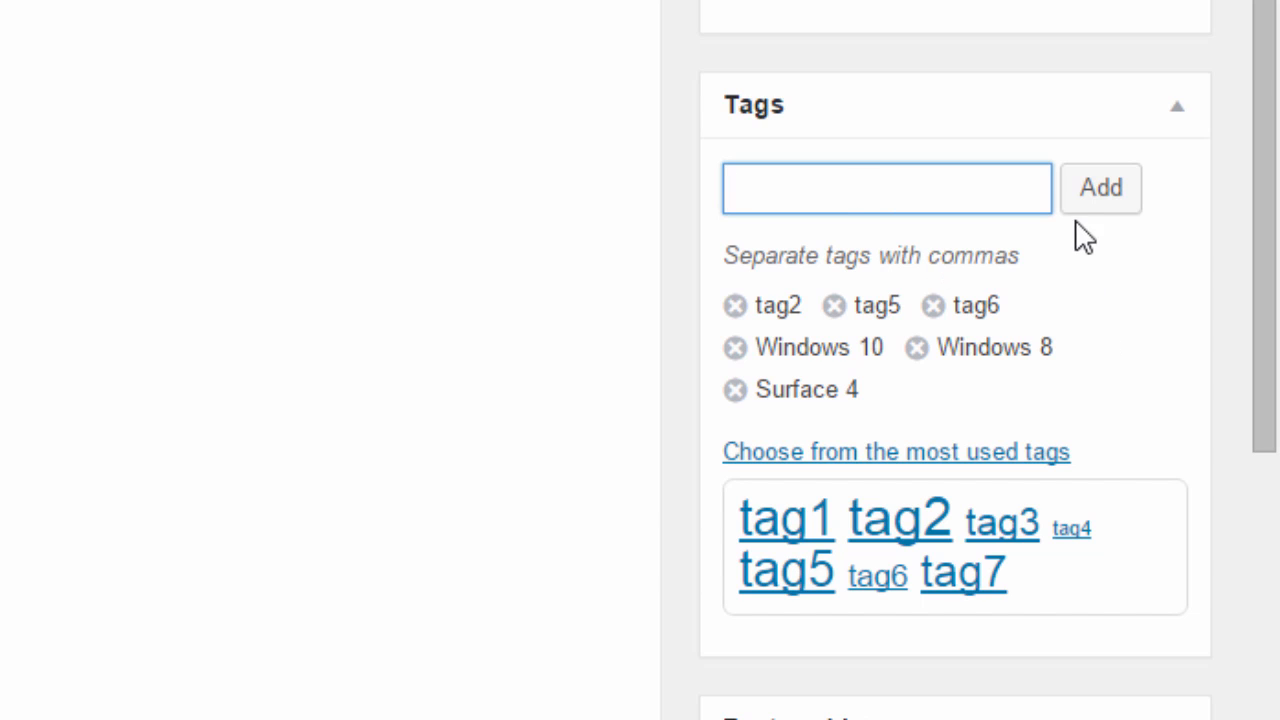
pyautogui.write('Xbox')
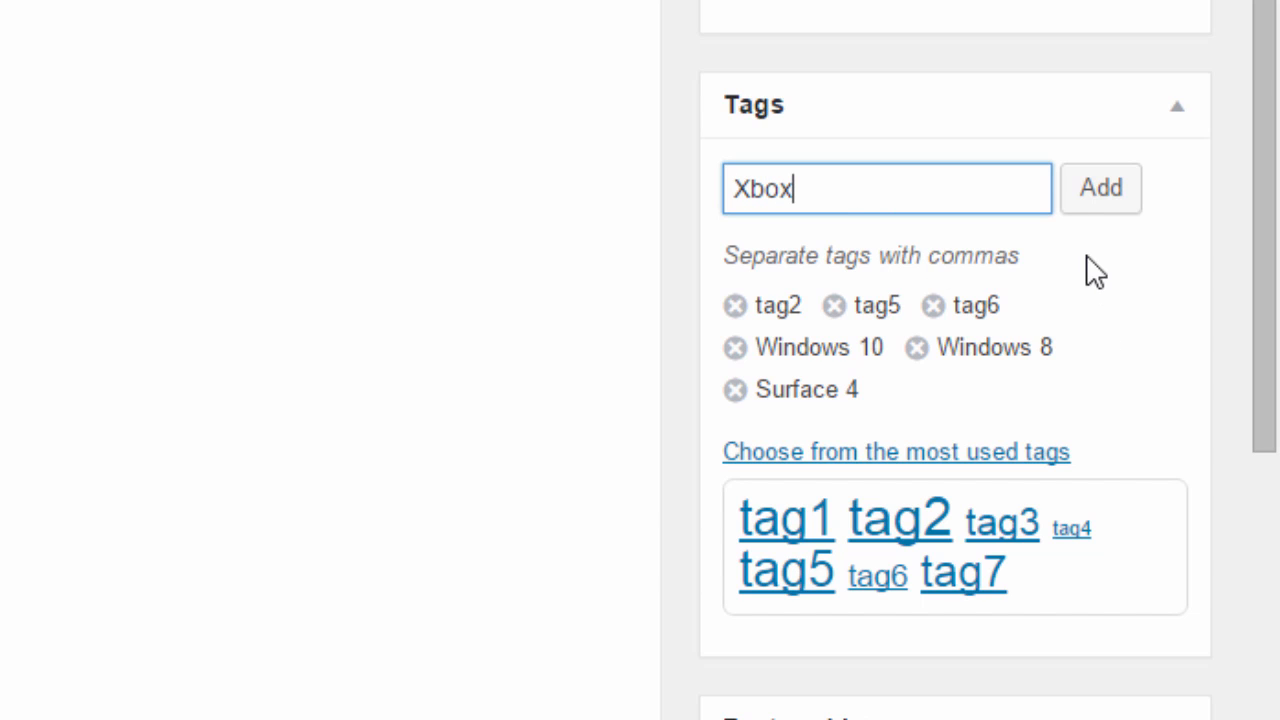
pyautogui.click(1093, 195)
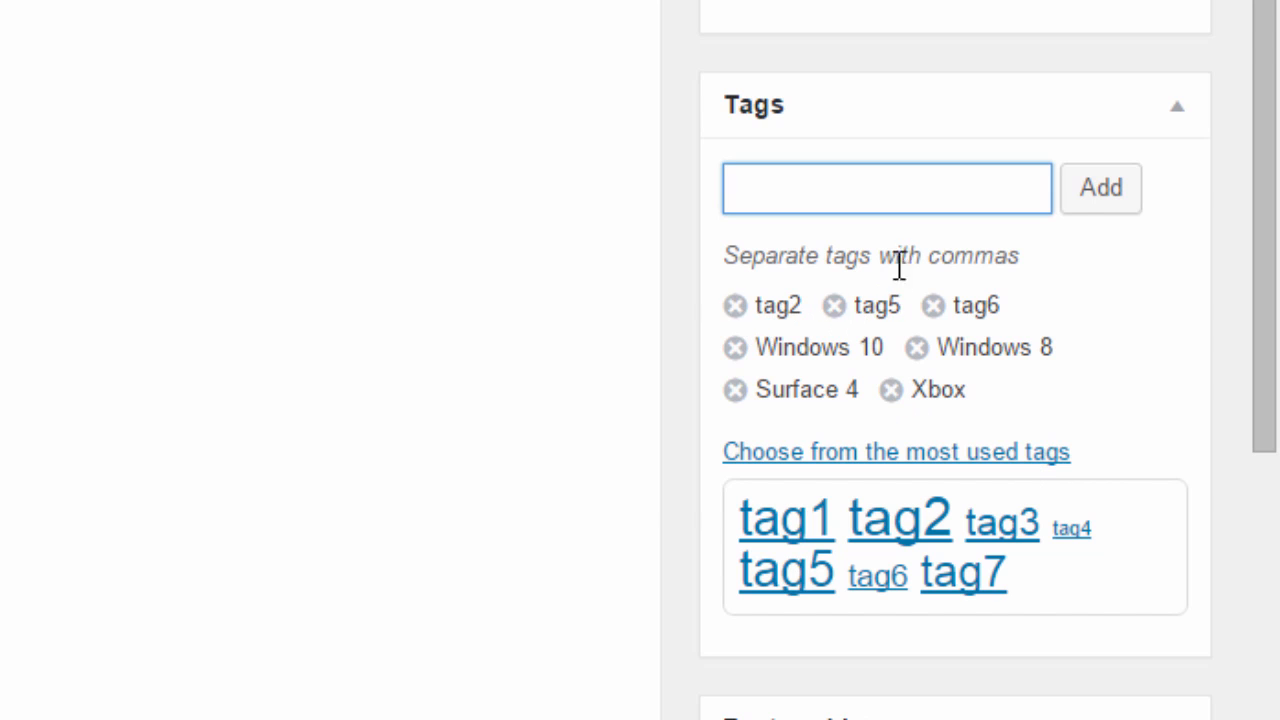
# Remove the tags "tag2", "tag5" and "tag6" from the post
pyautogui.click(736, 306)
pyautogui.click(735, 348)
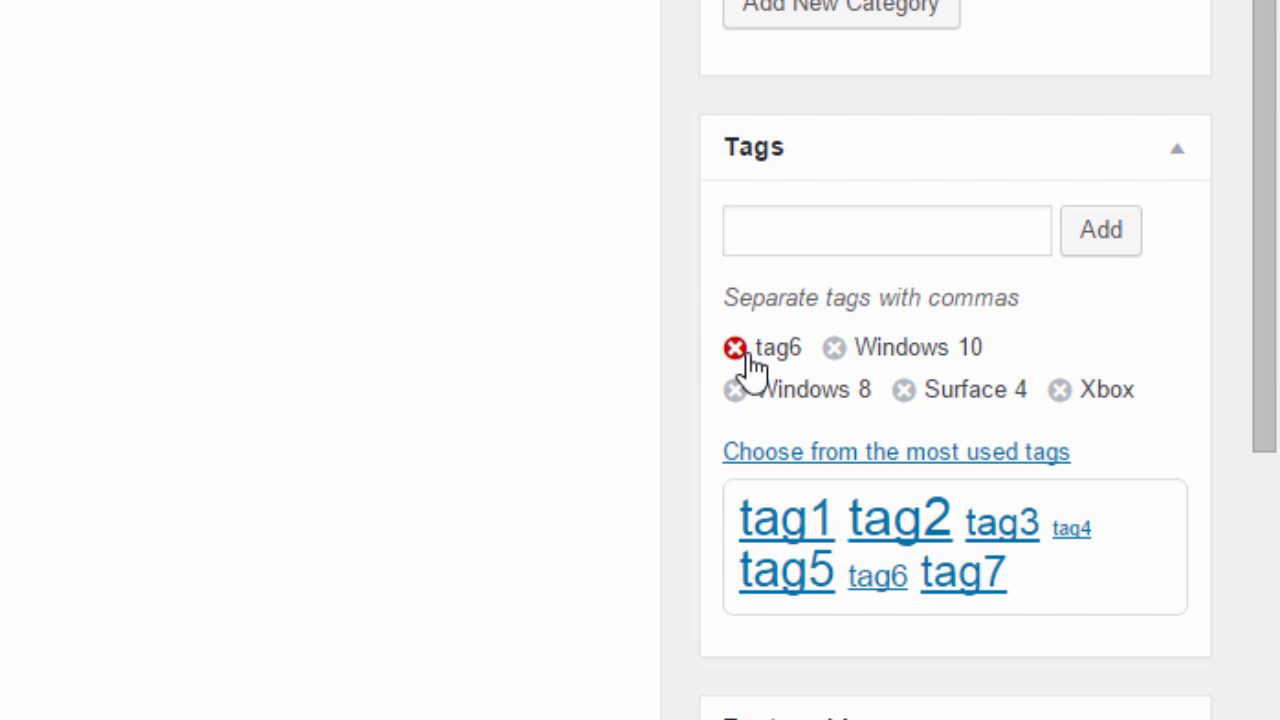
pyautogui.click(736, 348)
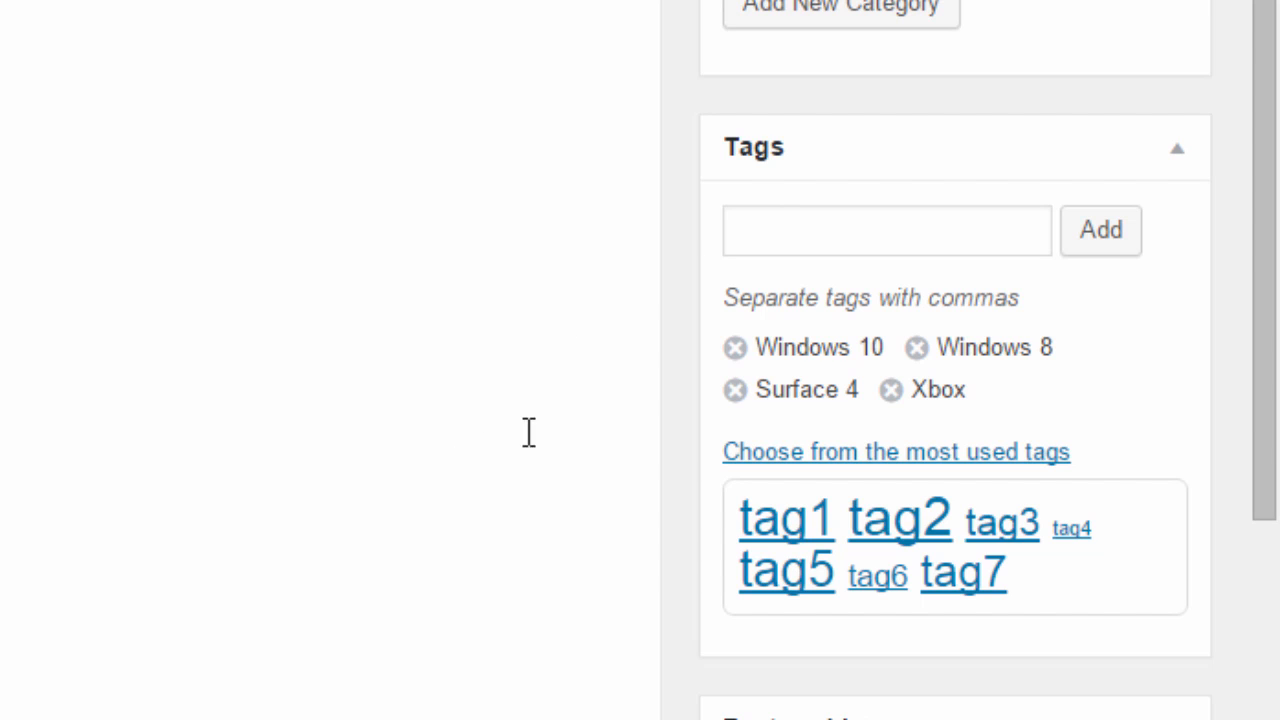
# Start setting a featured image for the post and select the arrow-and-target picture in the media library
pyautogui.moveTo(1260, 323); pyautogui.dragTo(1258, 695)
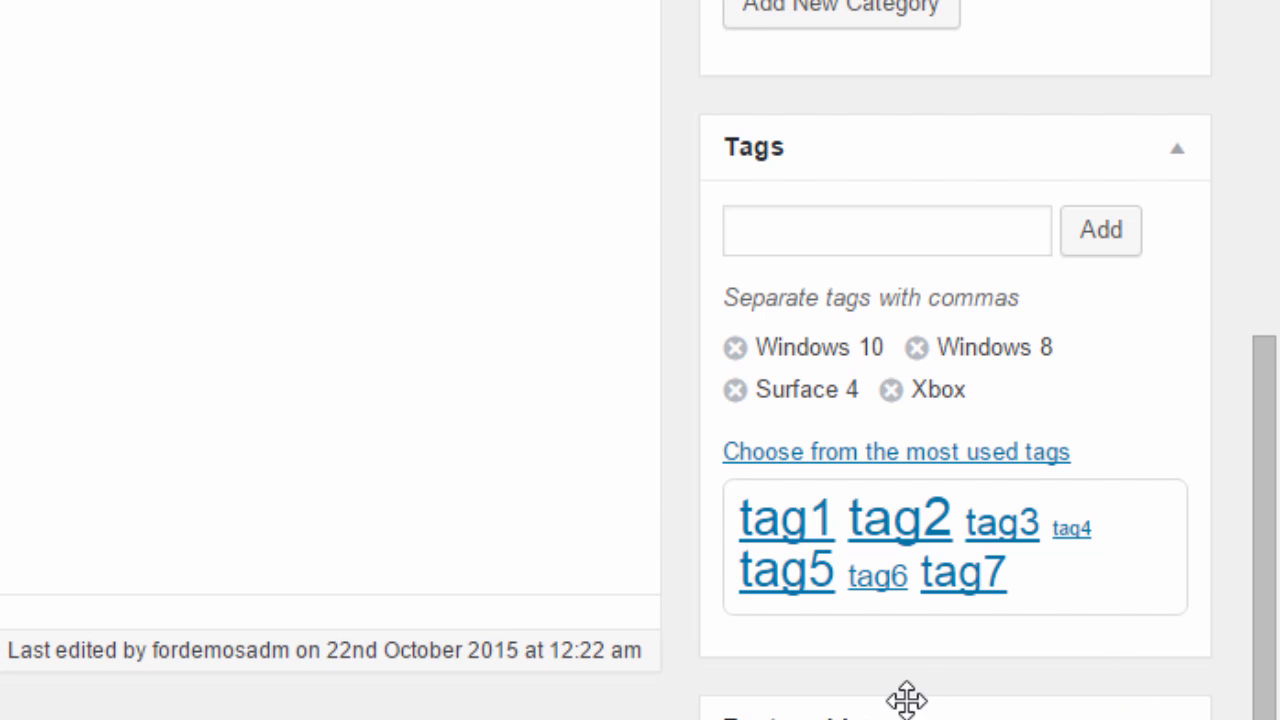
pyautogui.scroll(5, 712, 418)
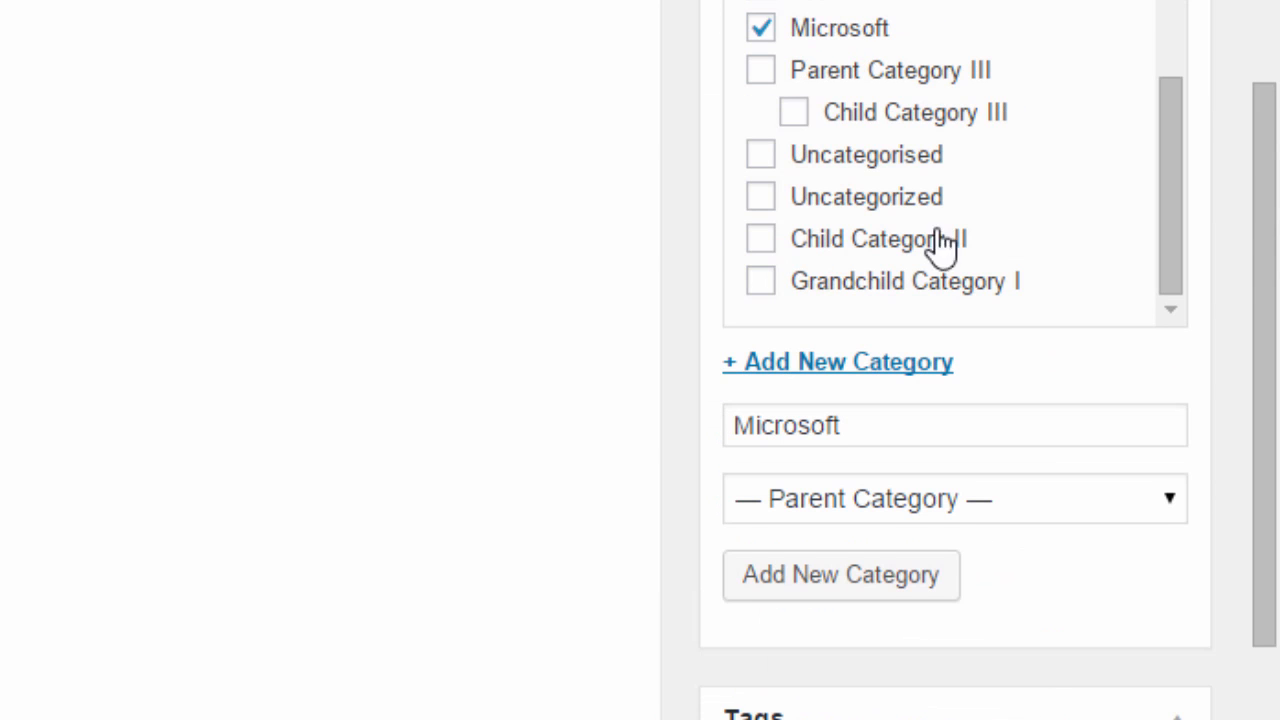
pyautogui.scroll(7, 1268, 320)
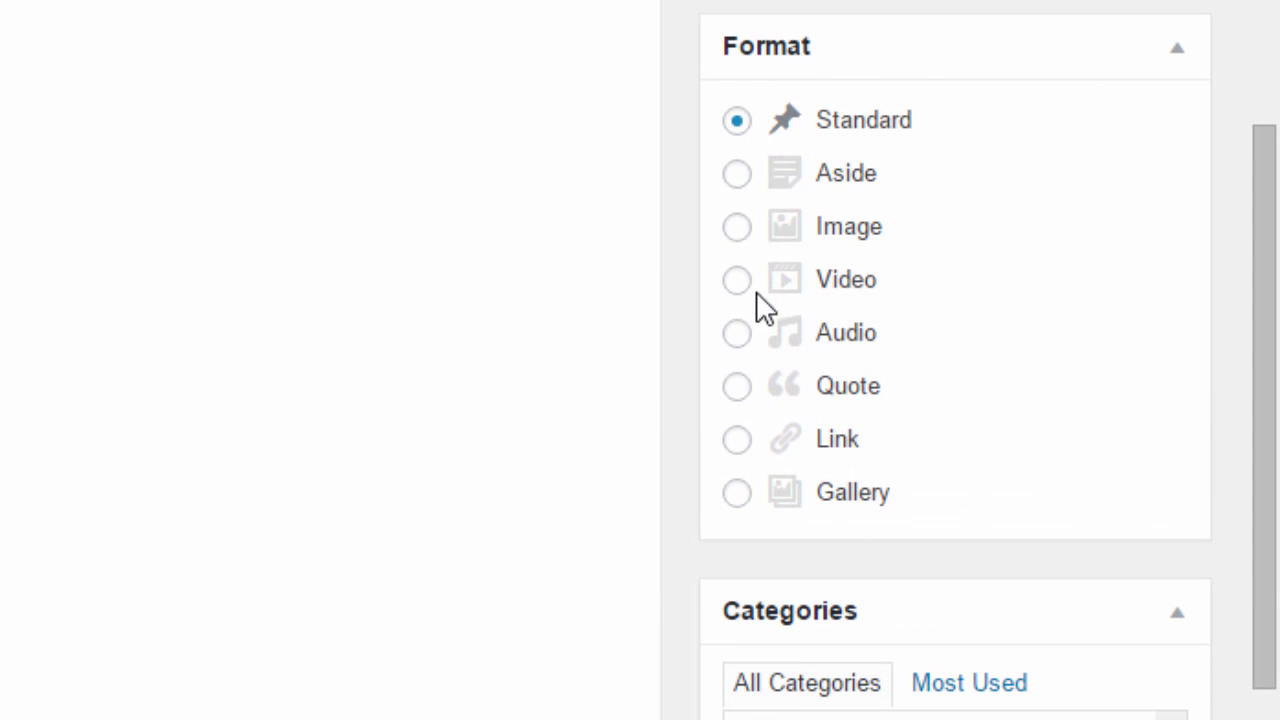
pyautogui.scroll(-8, 1257, 514)
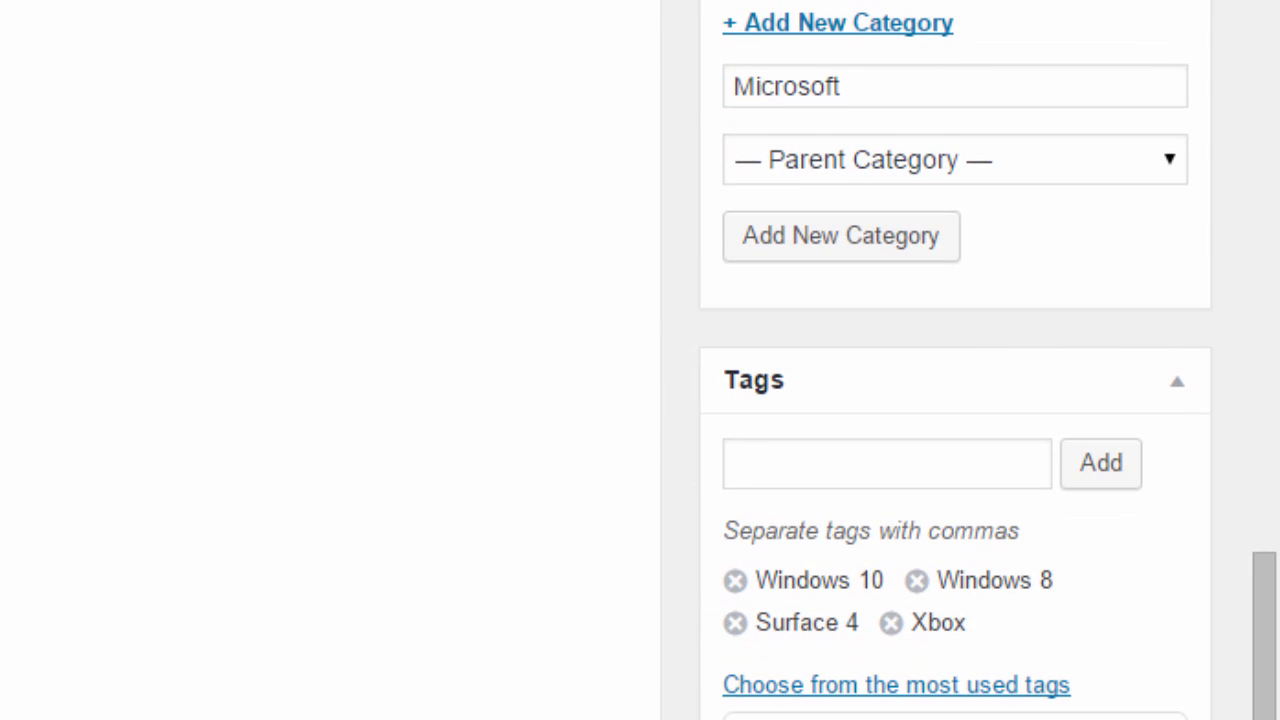
pyautogui.scroll(-4, 849, 614)
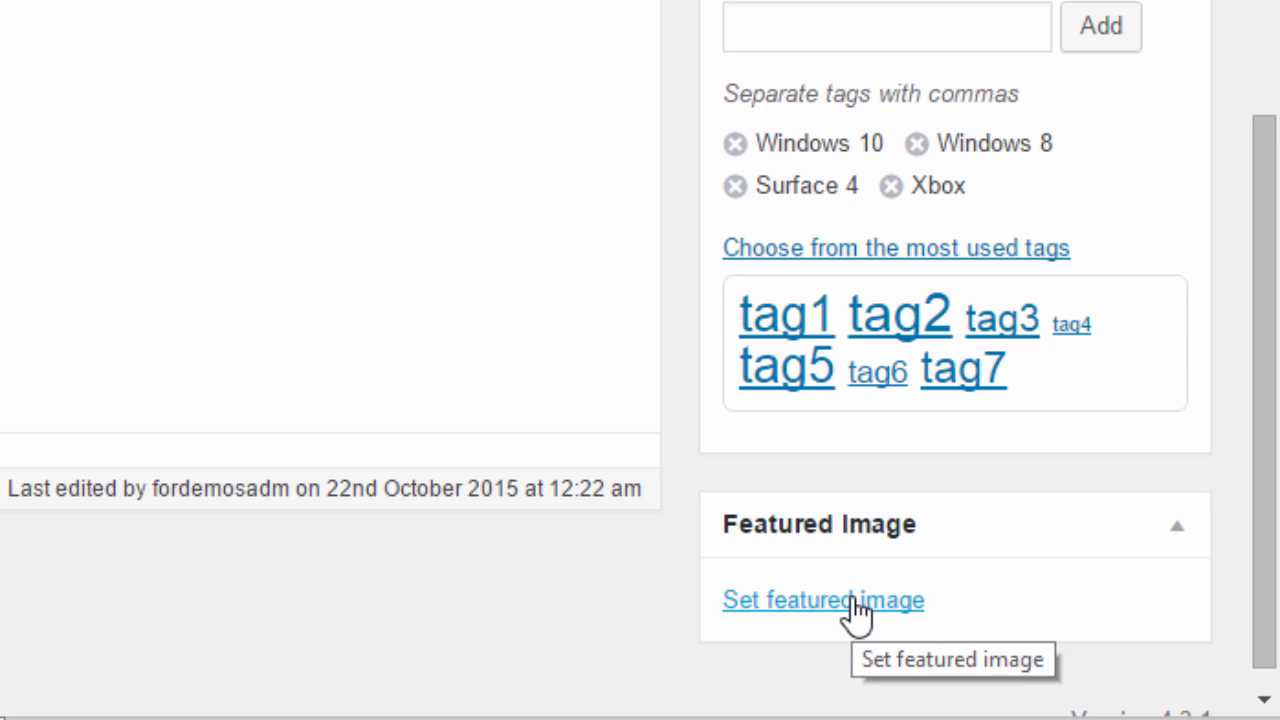
pyautogui.click(855, 605)
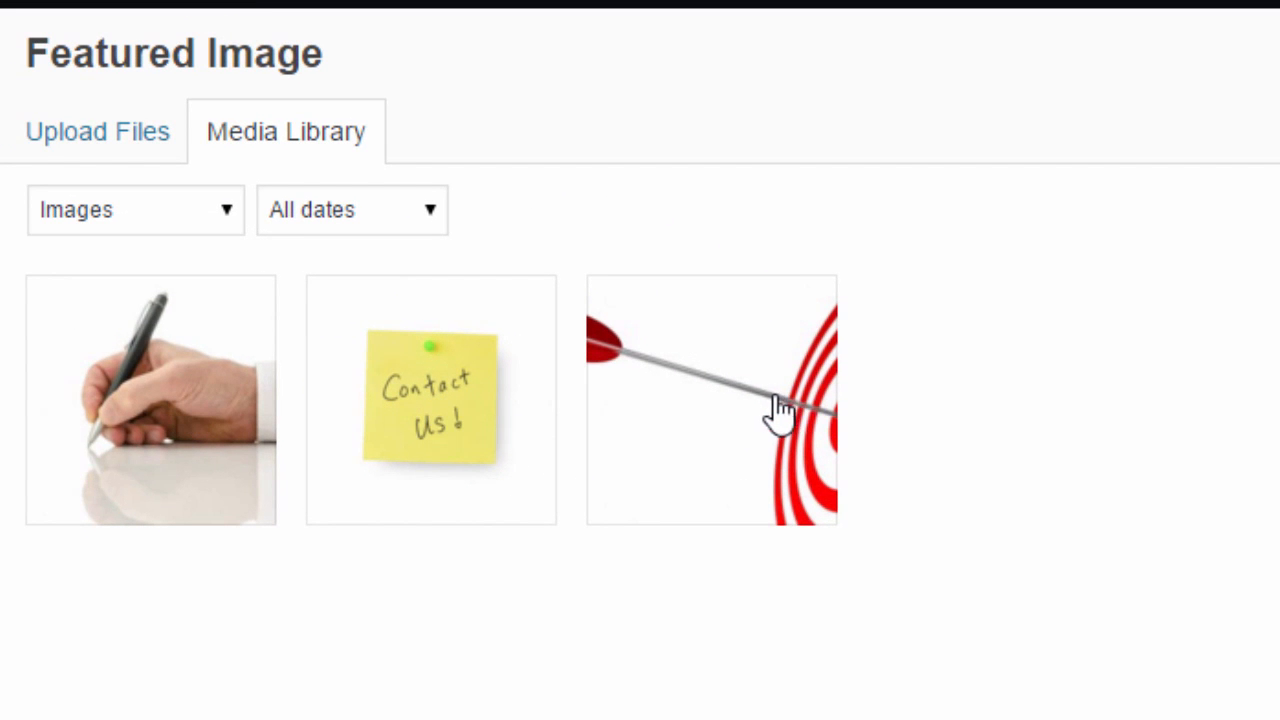
pyautogui.click(731, 371)
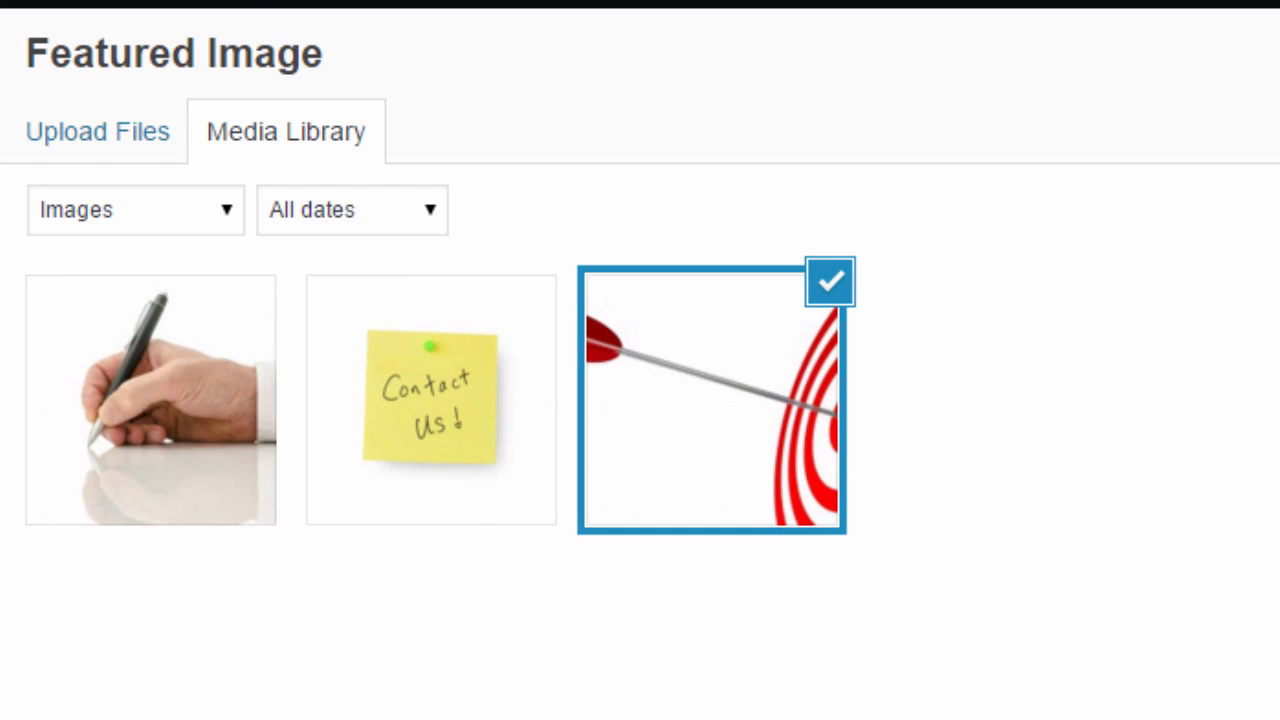
# Review the title, caption, alt text and description fields of bullseye.jpg and set it as the post's featured image
pyautogui.moveTo(1137, 580); pyautogui.dragTo(630, 587)
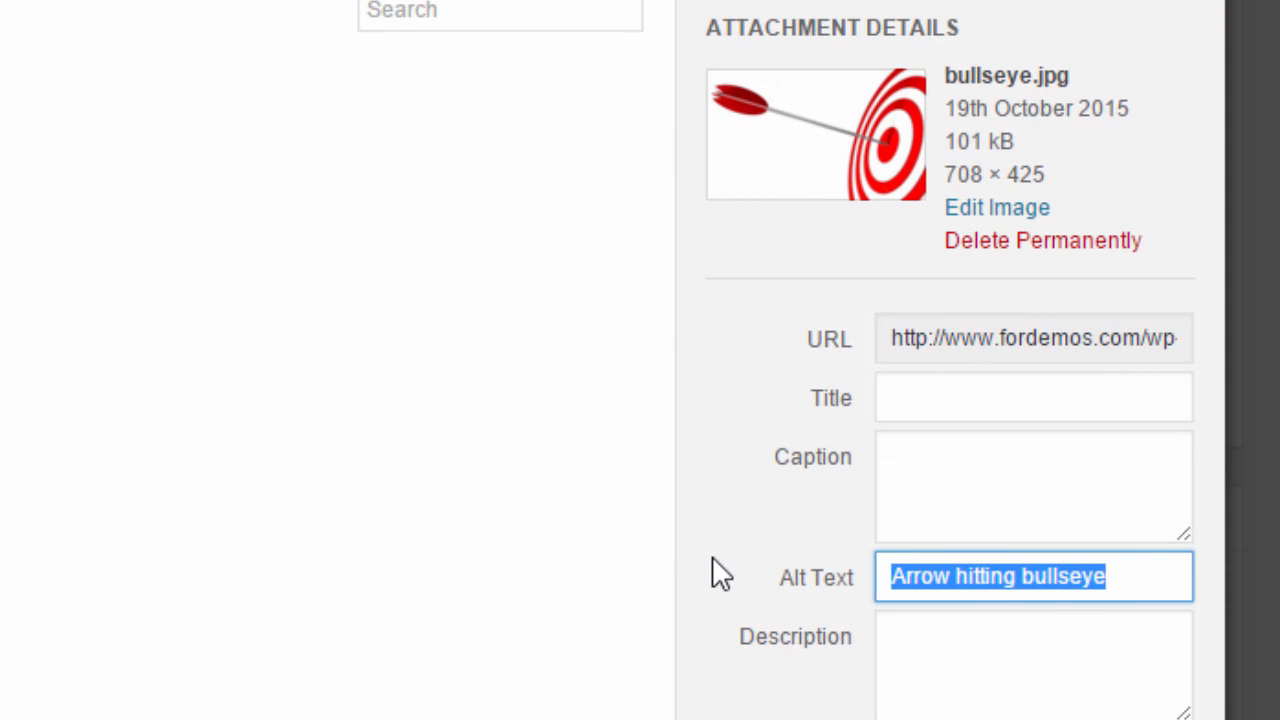
pyautogui.click(949, 488)
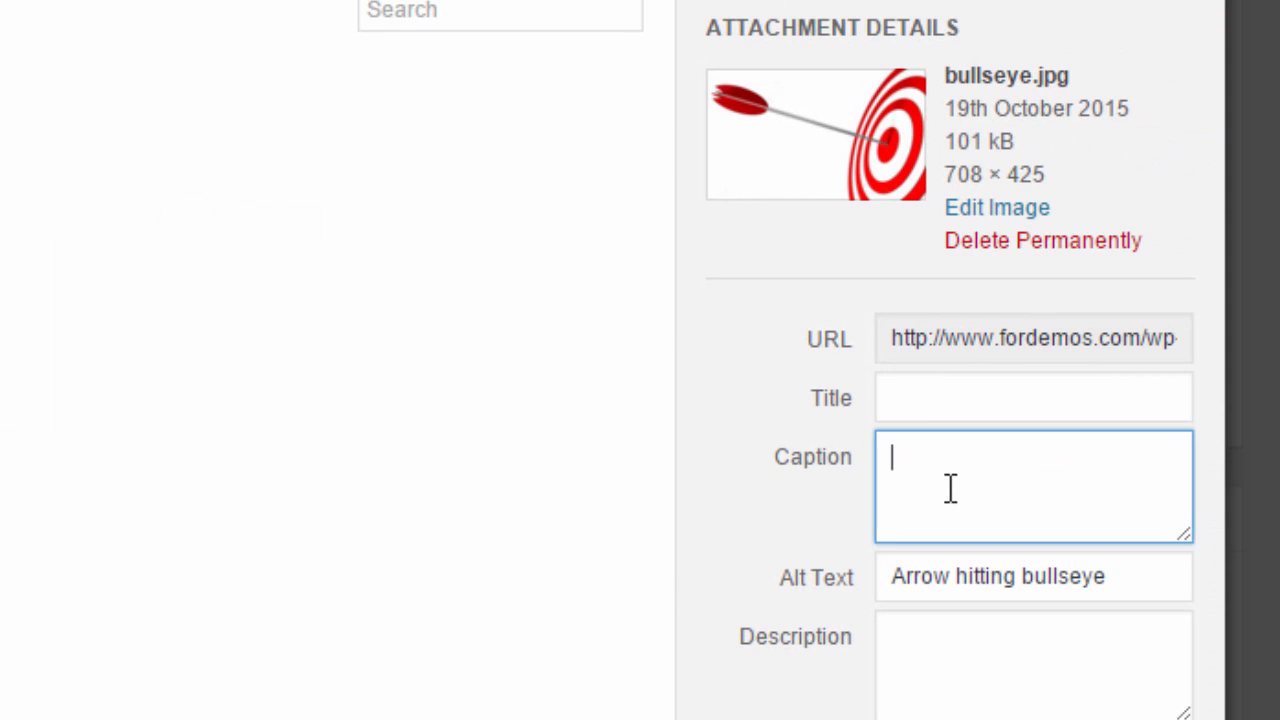
pyautogui.click(944, 392)
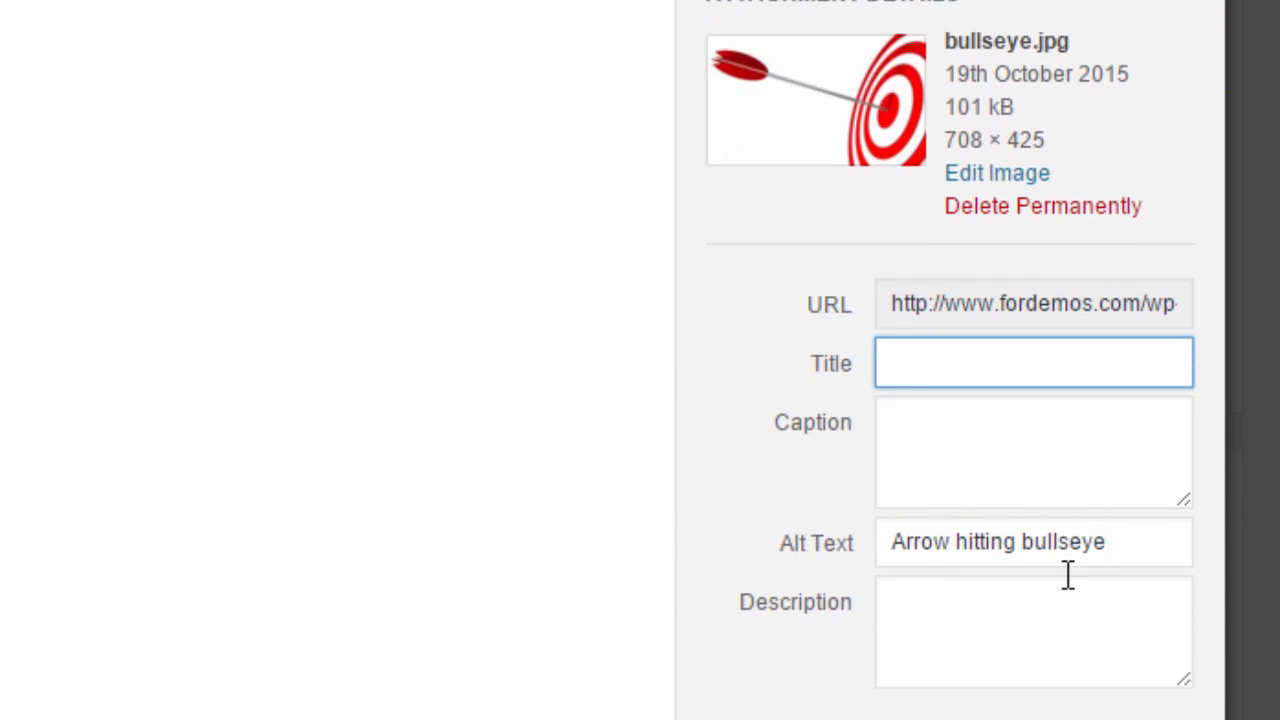
pyautogui.click(1037, 668)
pyautogui.click(1085, 670)
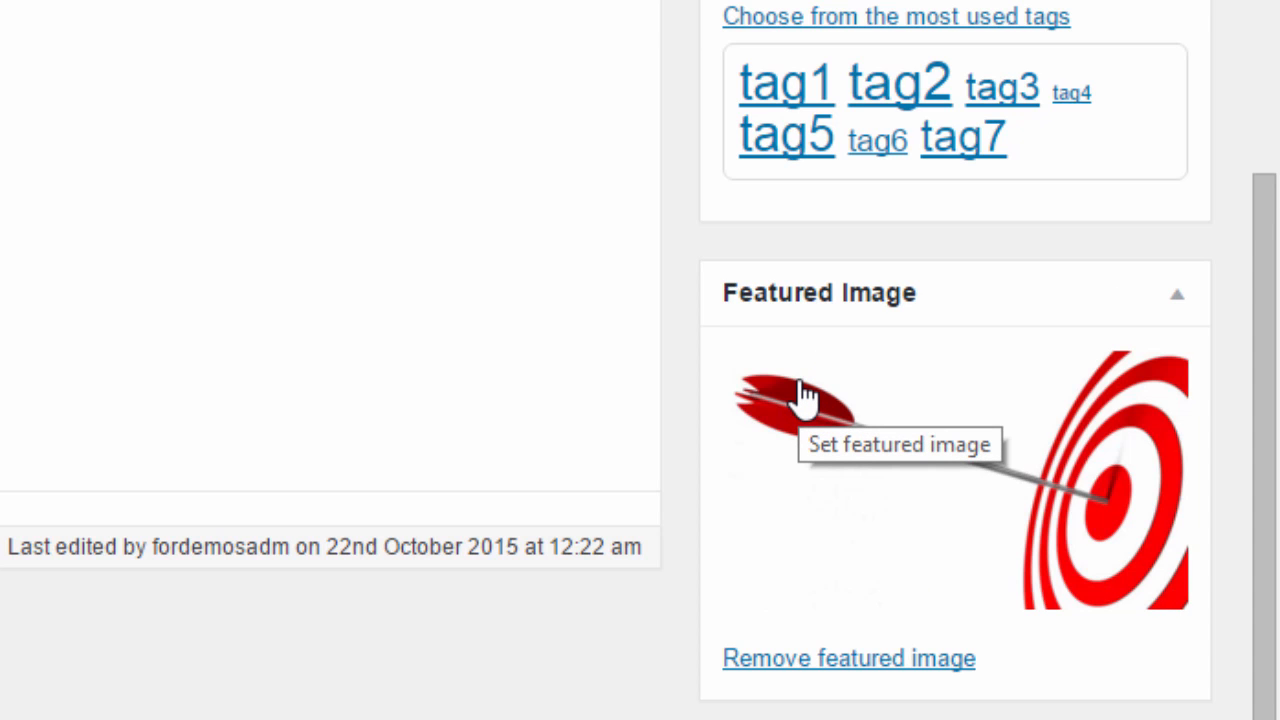
# Update the post to save its category, tags and featured image
pyautogui.scroll(1, 1260, 333)
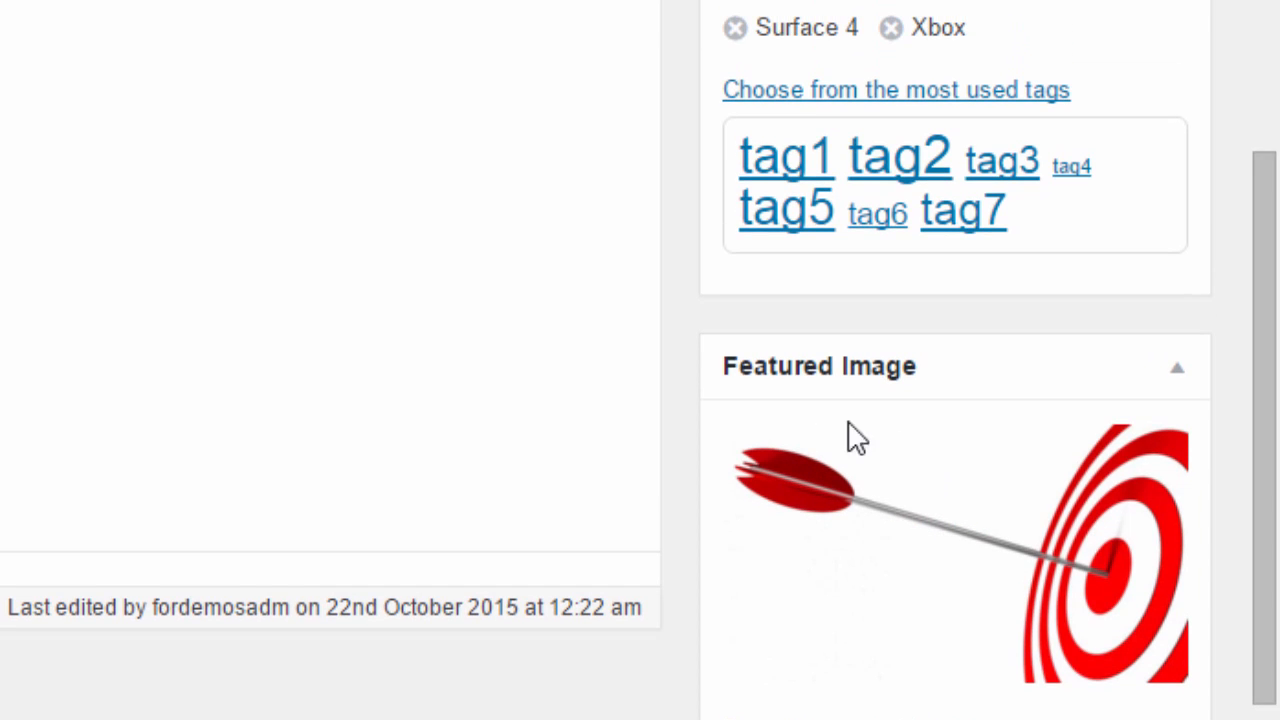
pyautogui.moveTo(1268, 476); pyautogui.dragTo(1257, 0)
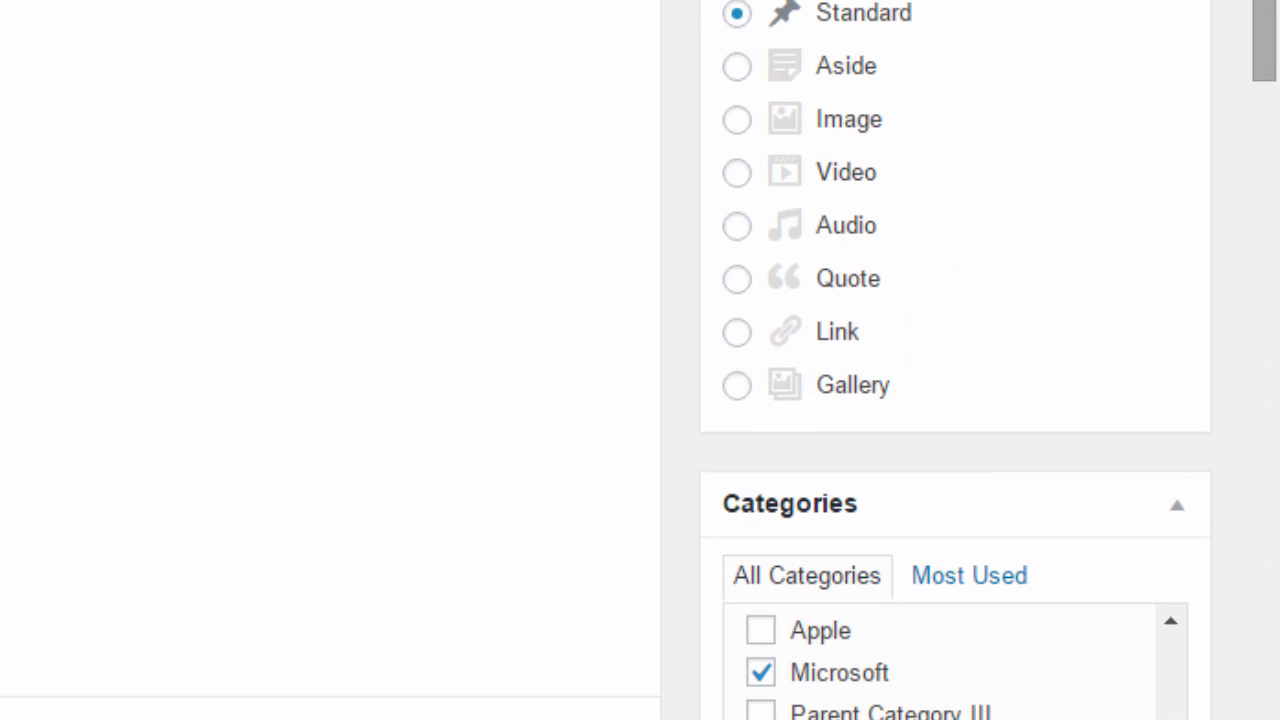
pyautogui.click(1137, 80)
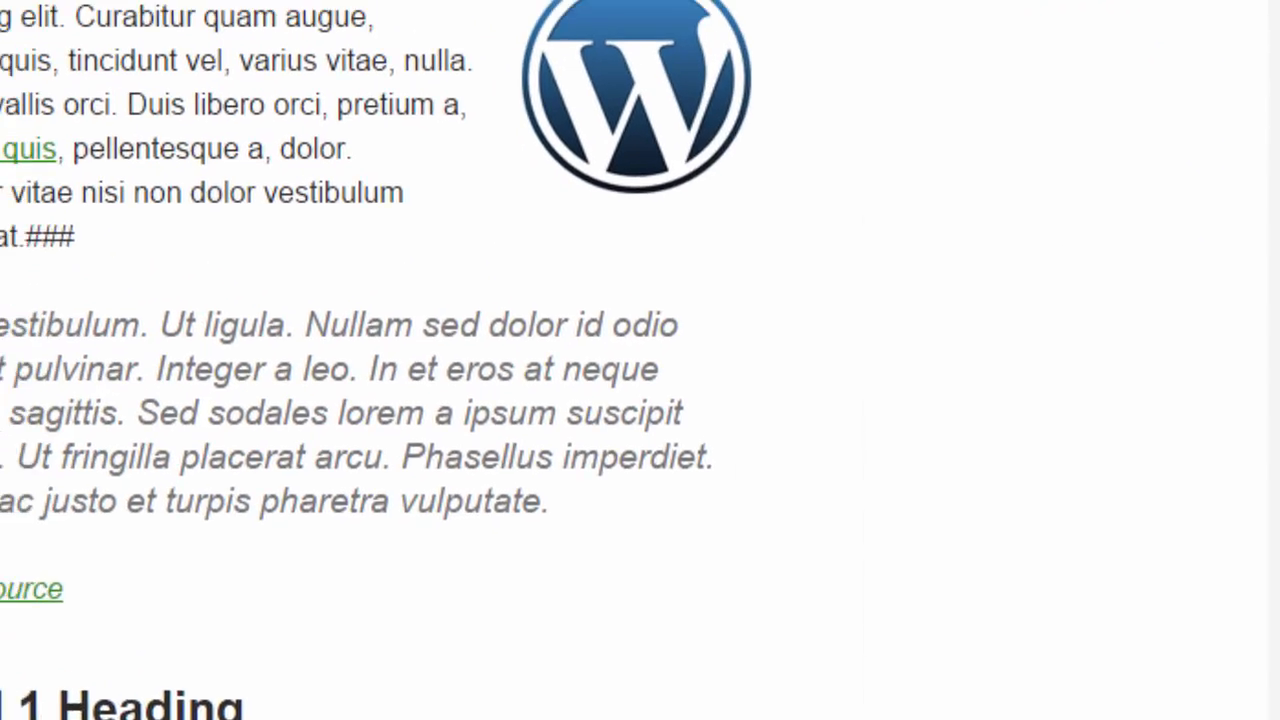
# Examine how the post's featured image, category and title appear among the other posts on the live blog page
pyautogui.scroll(15, 218, 200)
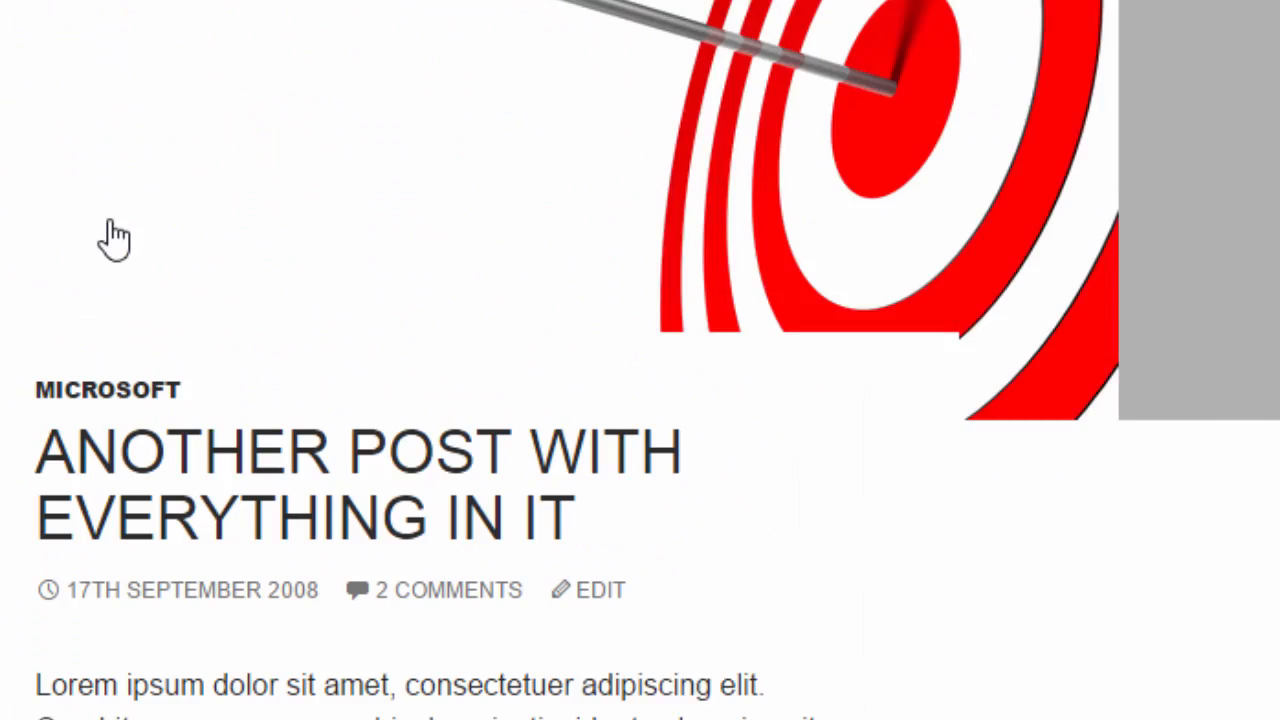
pyautogui.scroll(2, 165, 428)
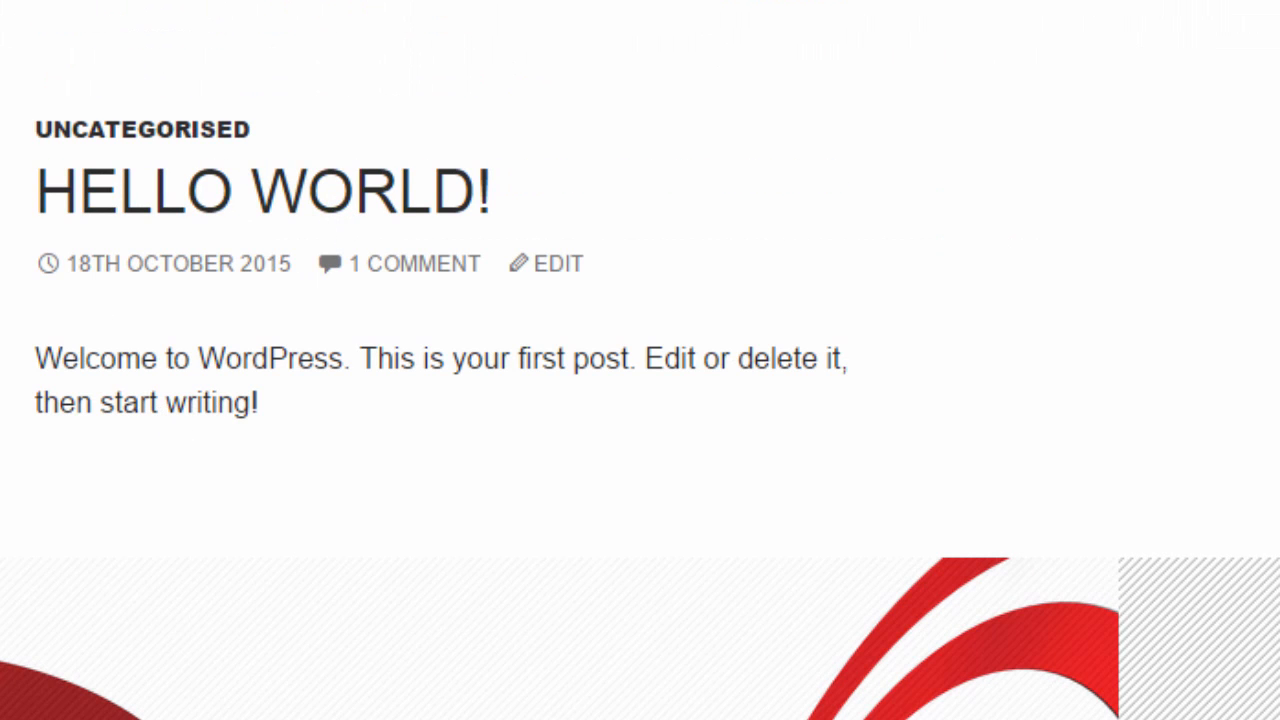
pyautogui.scroll(-2, 640, 360)
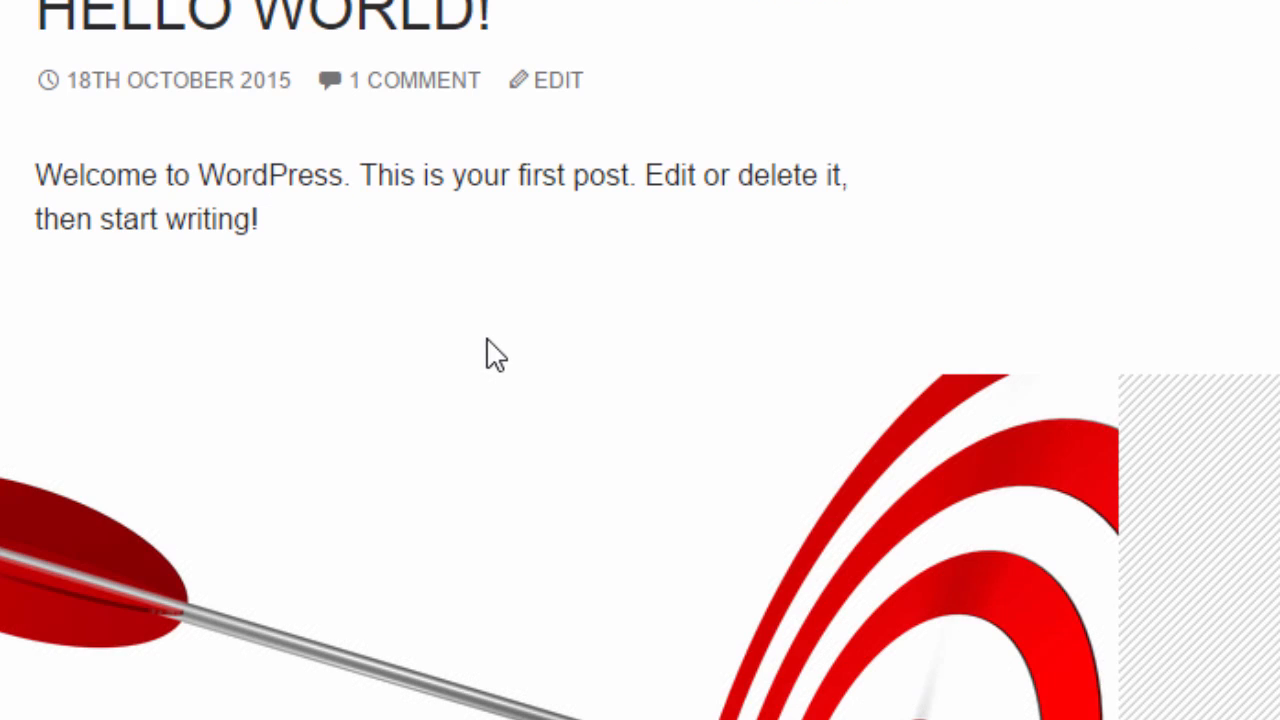
pyautogui.scroll(2, 369, 557)
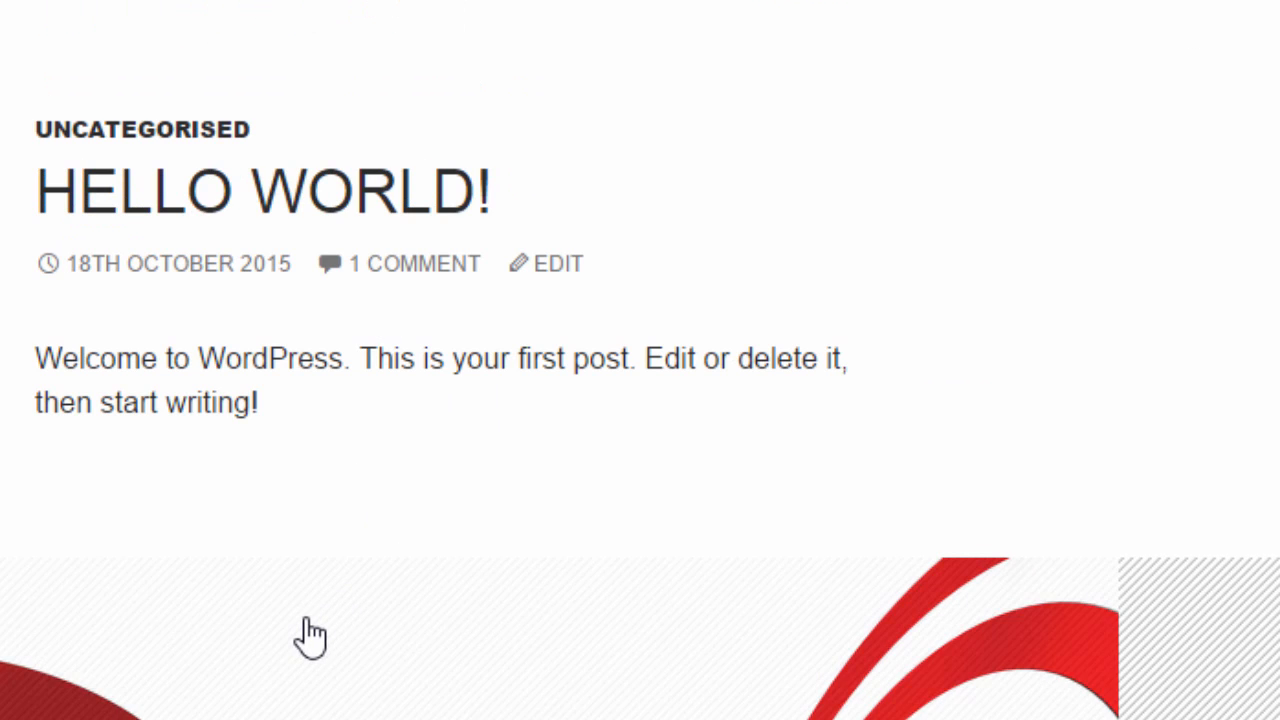
pyautogui.scroll(-2, 310, 634)
pyautogui.scroll(-4, 310, 634)
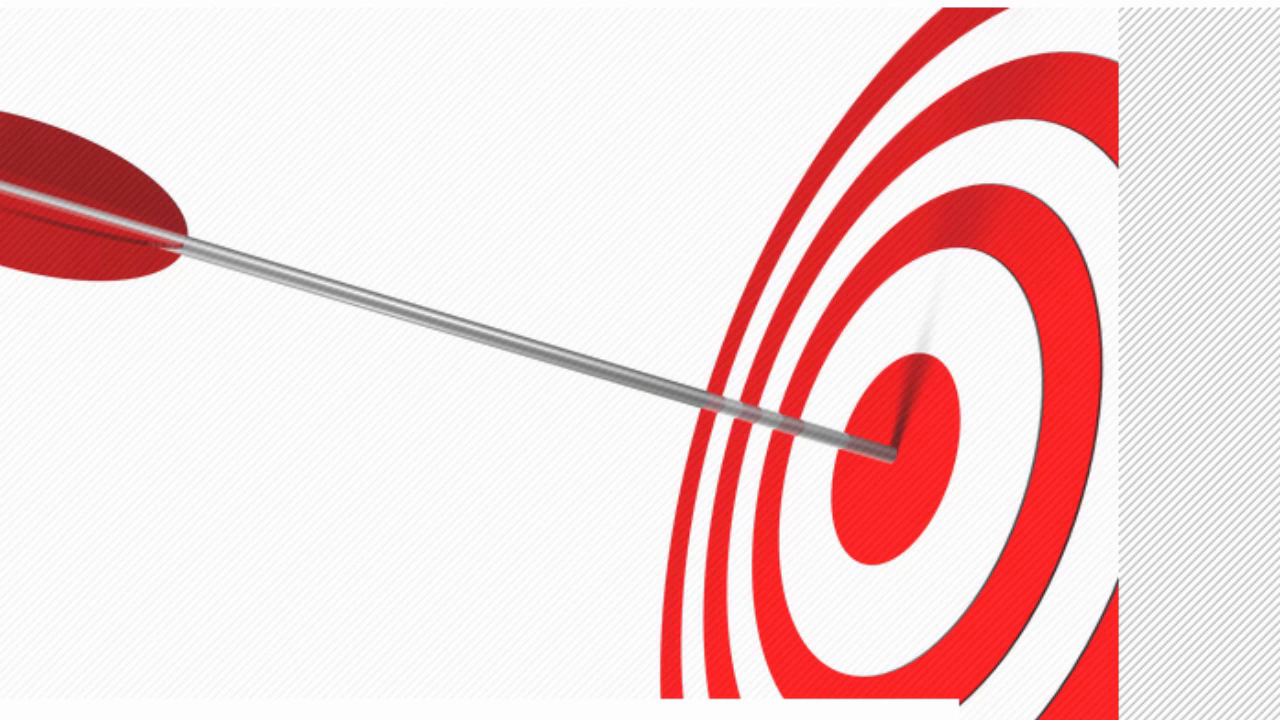
pyautogui.scroll(-4, 560, 360)
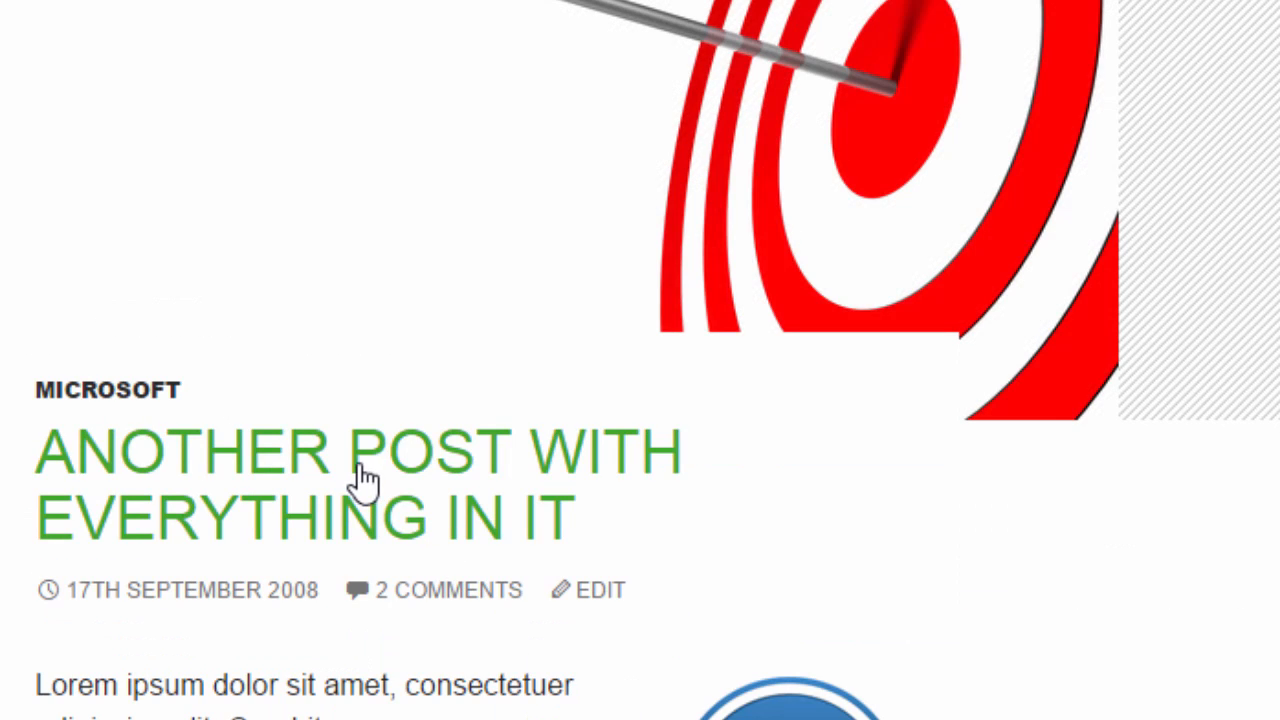
# Open the full post "Another Post With Everything In It" and examine its featured image, category, author line, content and tags
pyautogui.scroll(4, 371, 447)
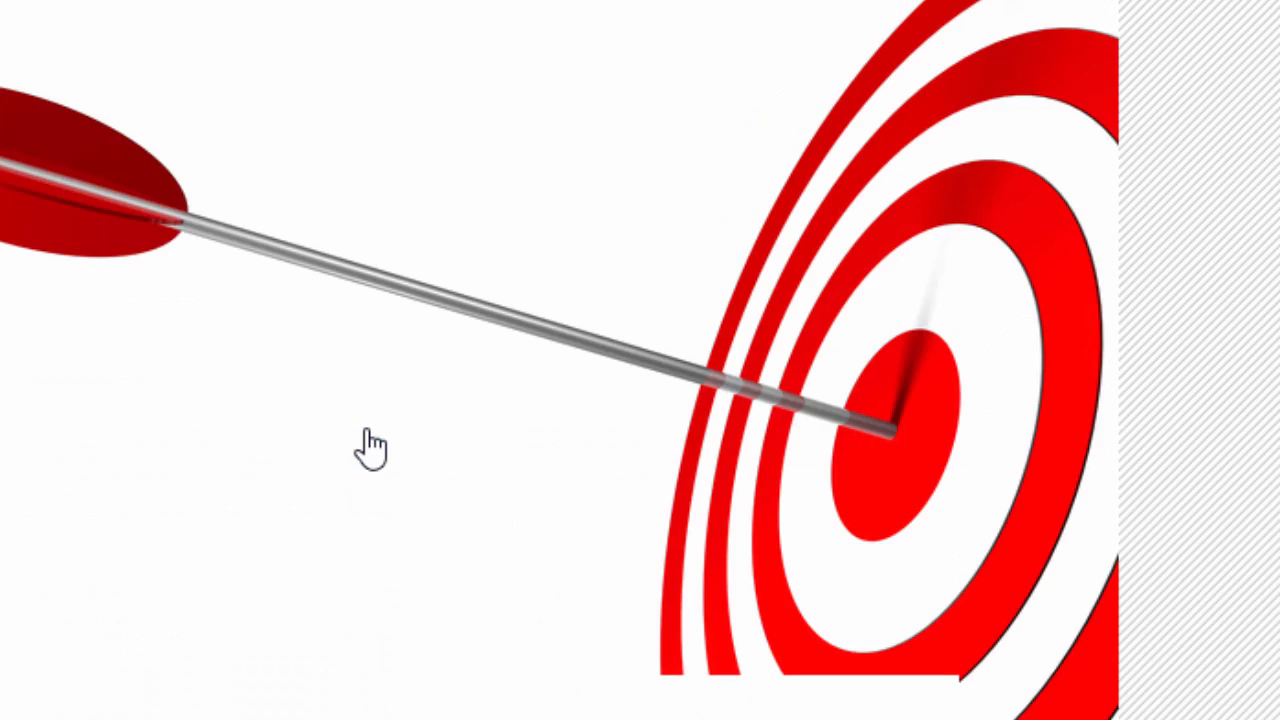
pyautogui.scroll(-2, 371, 447)
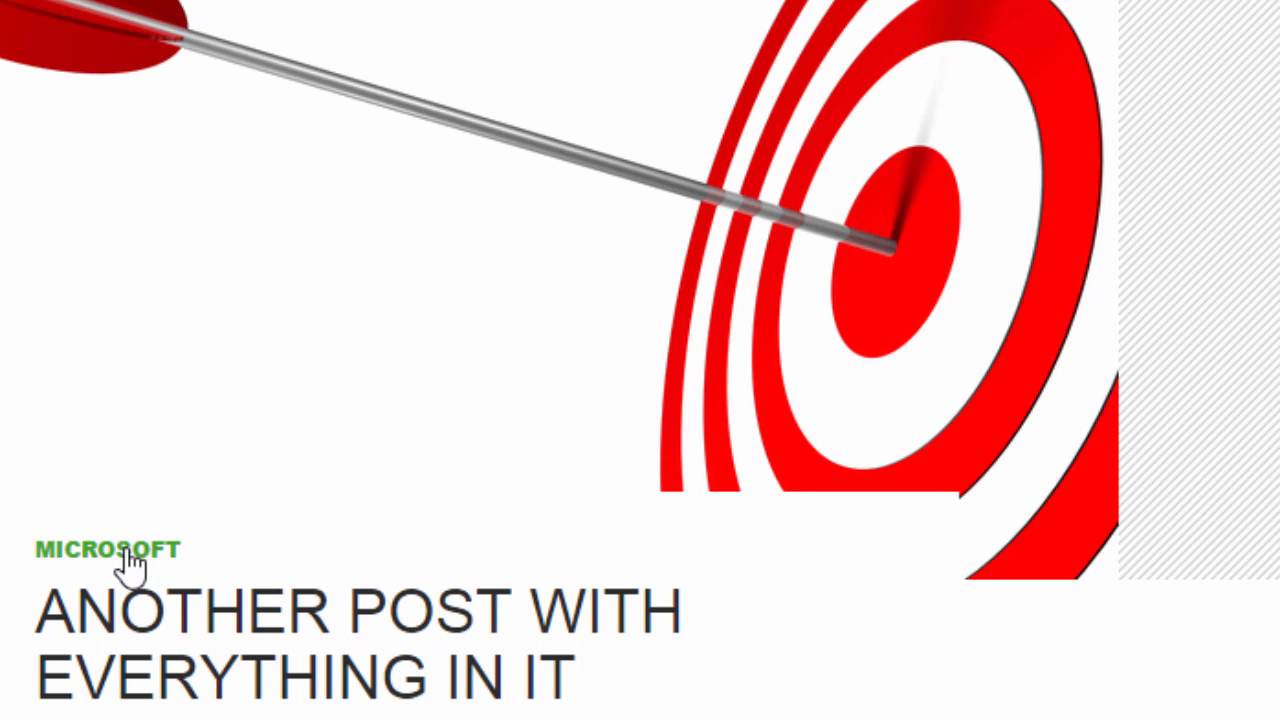
pyautogui.scroll(2, 140, 520)
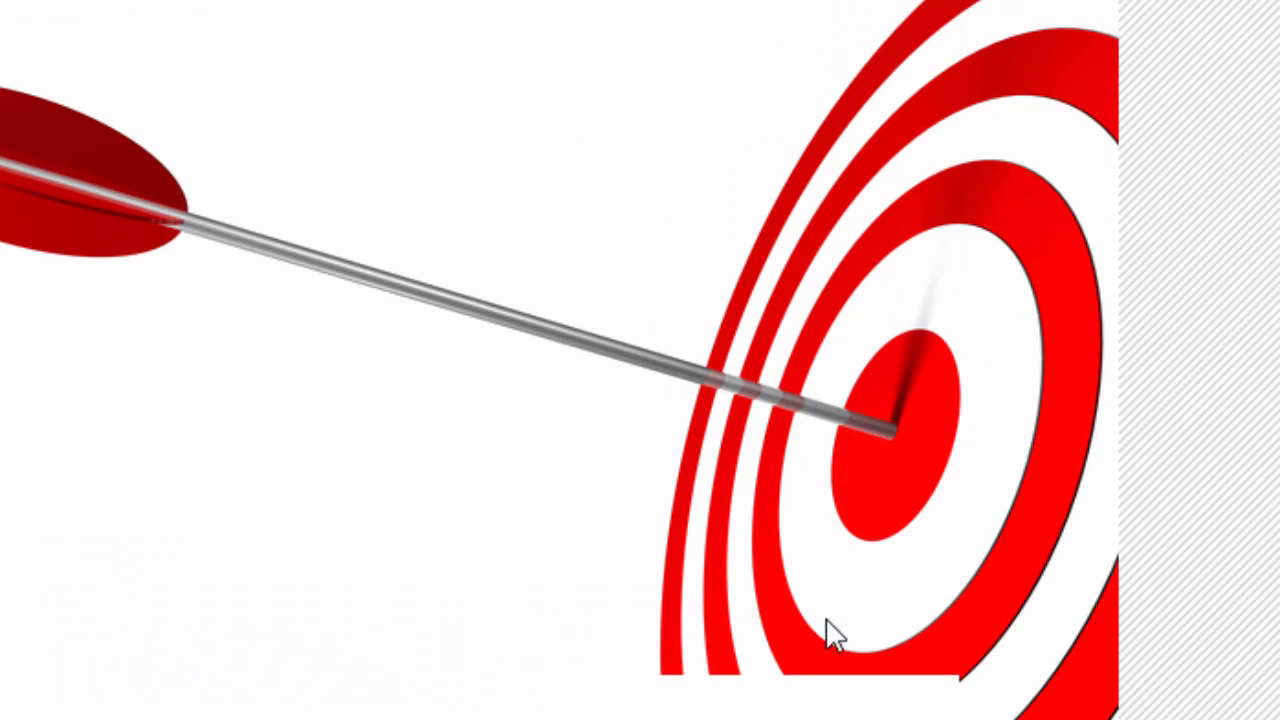
pyautogui.scroll(-4, 529, 305)
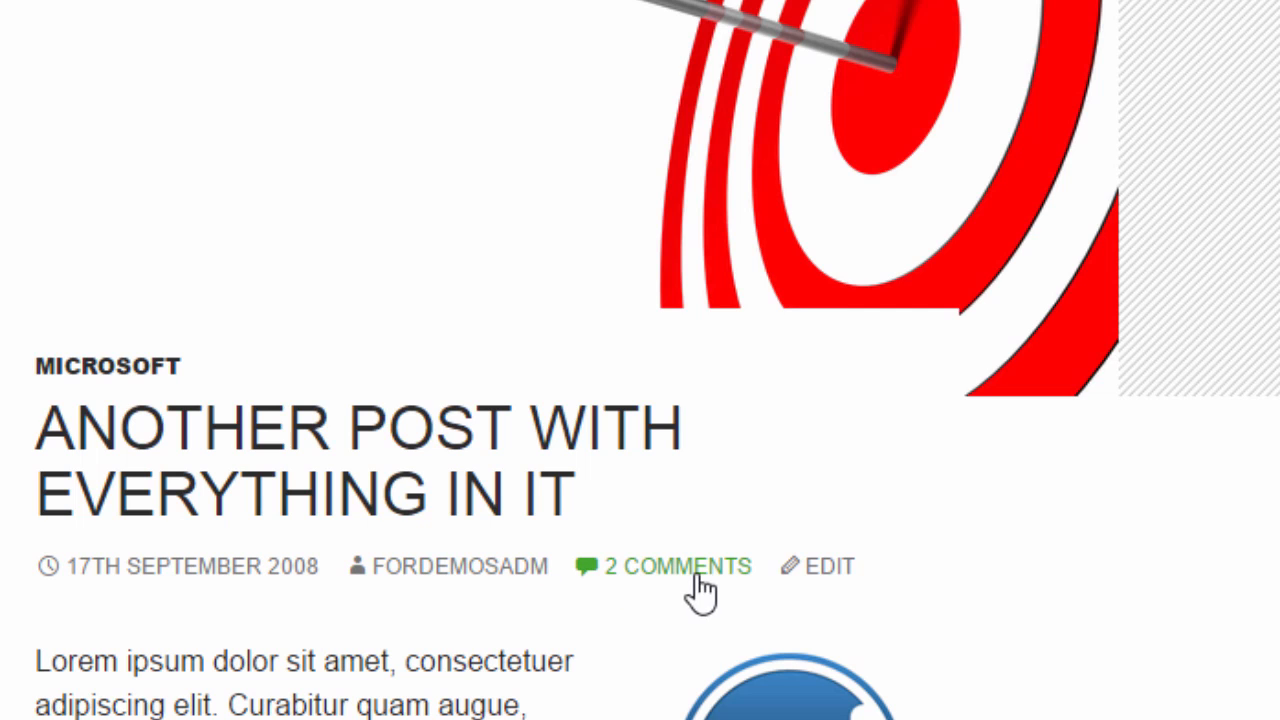
pyautogui.scroll(-2, 585, 597)
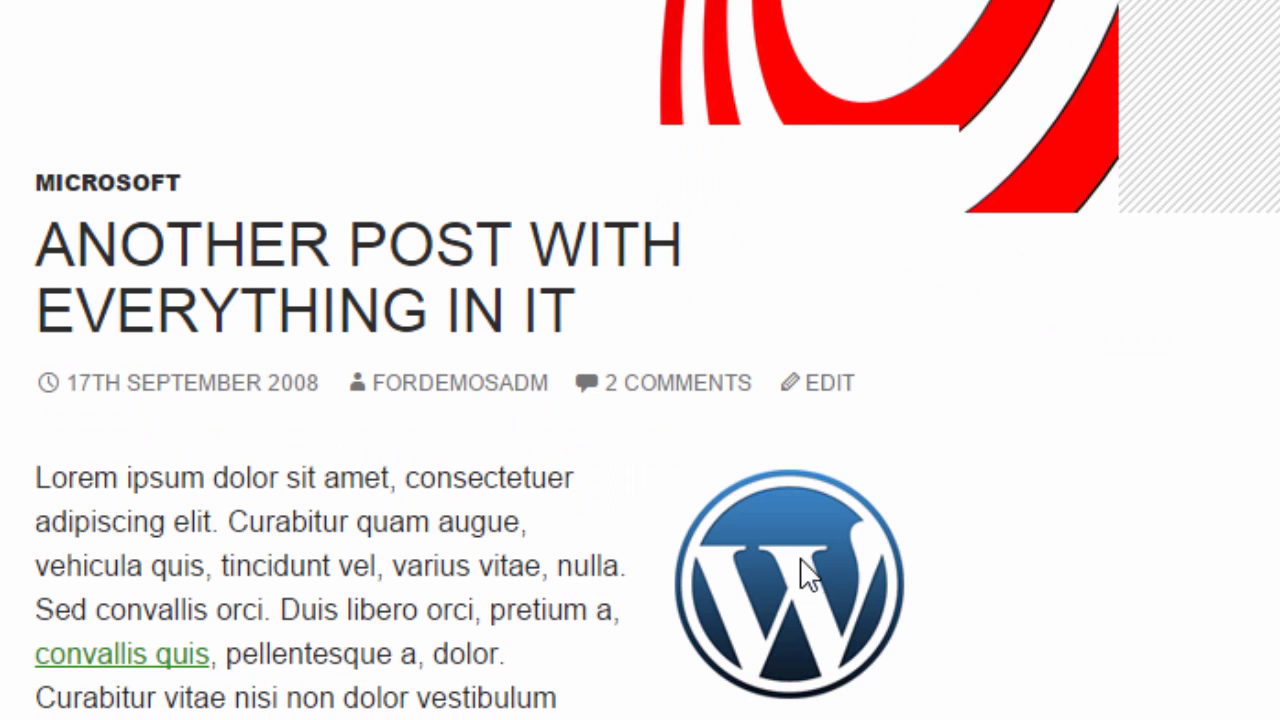
pyautogui.scroll(-5, 737, 600)
pyautogui.scroll(-20, 737, 600)
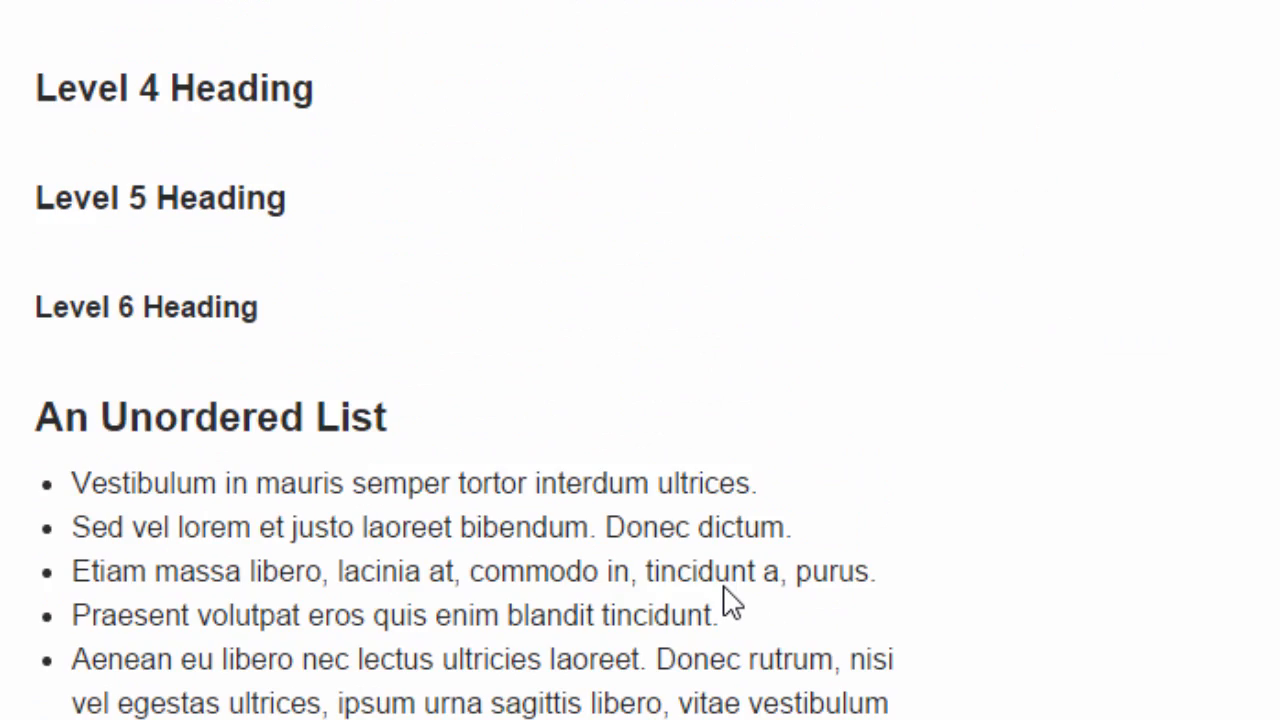
pyautogui.scroll(-2, 727, 597)
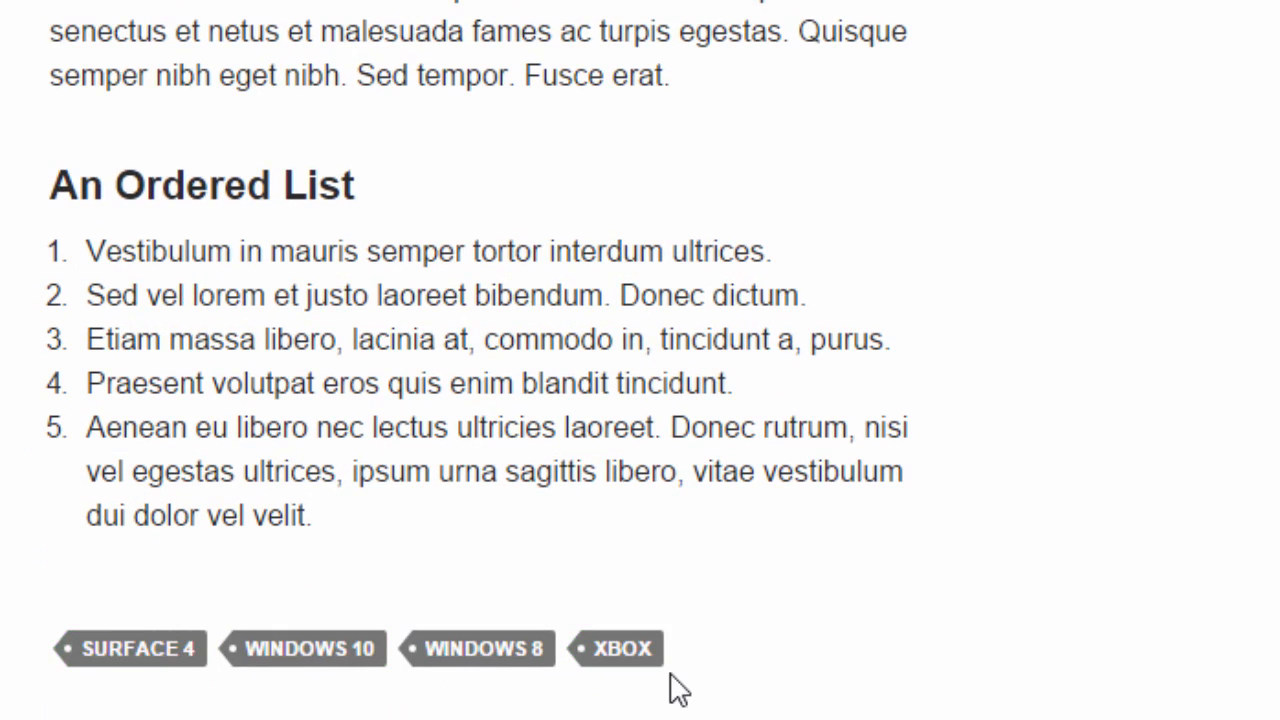
# Review the live post again from its title to its tags, previous and next post links and comments, and return to the header
pyautogui.scroll(10, 677, 686)
pyautogui.scroll(17, 677, 688)
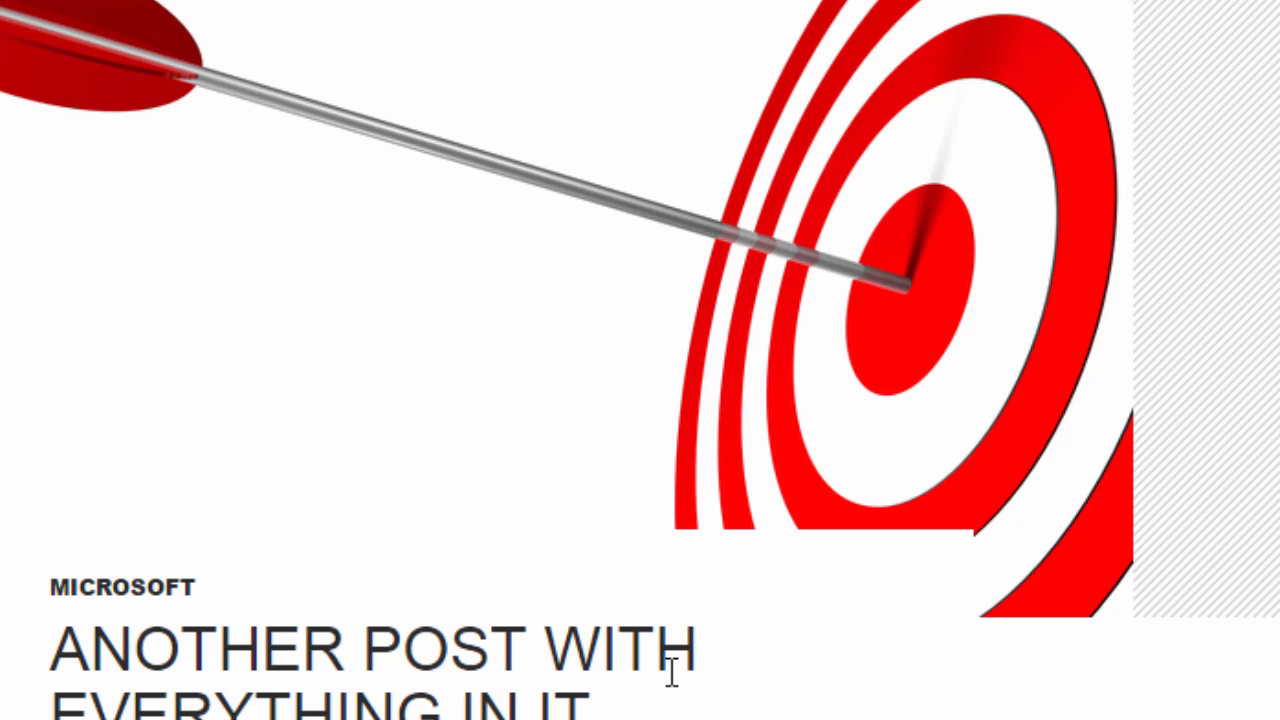
pyautogui.scroll(-3, 327, 632)
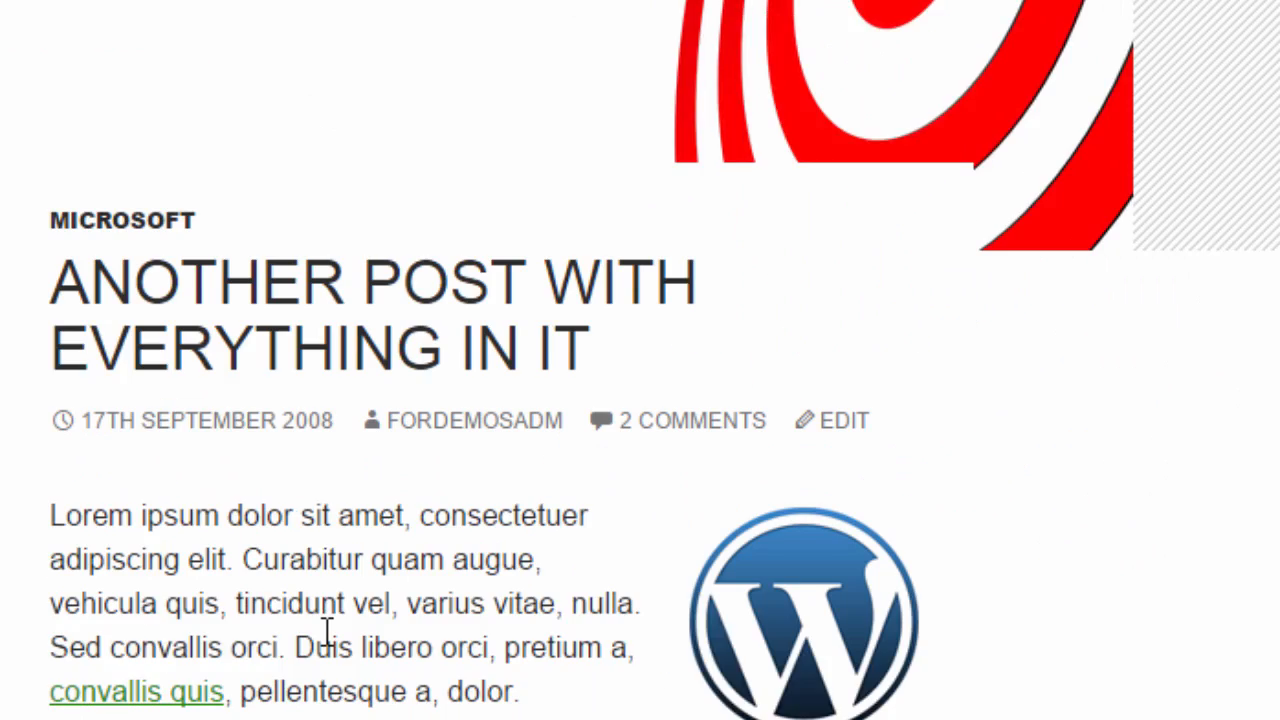
pyautogui.scroll(-18, 327, 632)
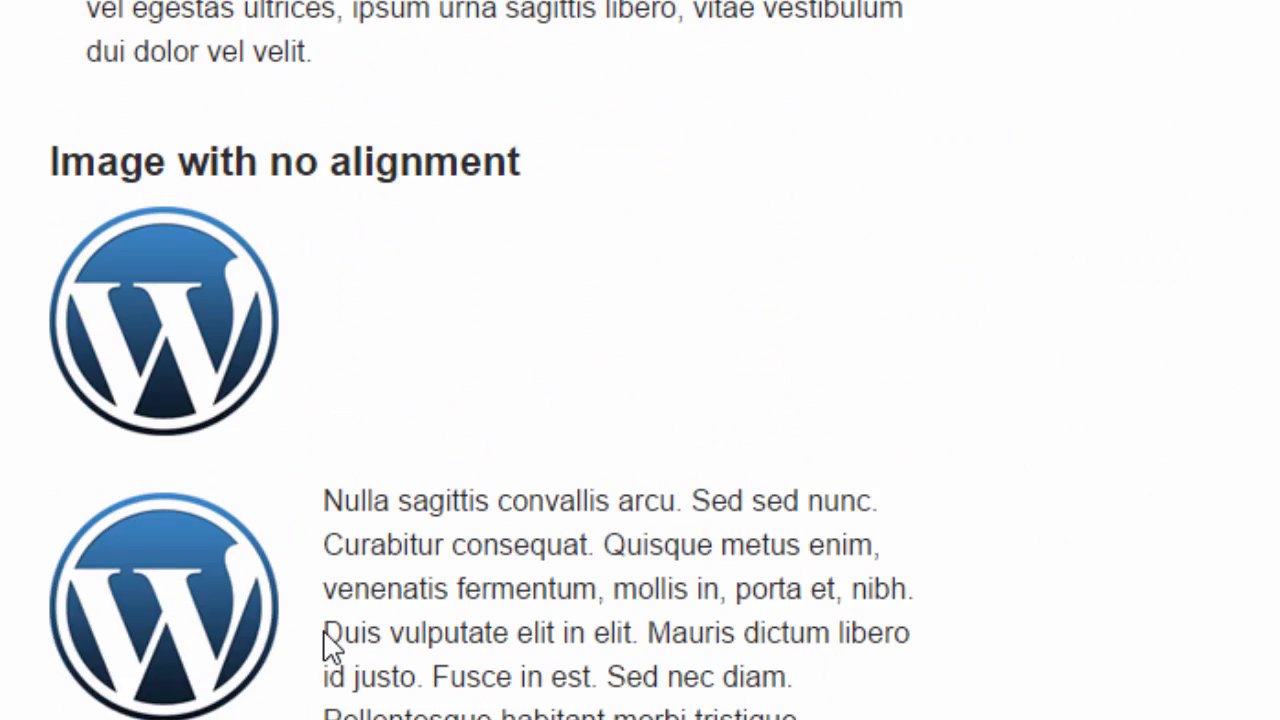
pyautogui.scroll(-6, 325, 630)
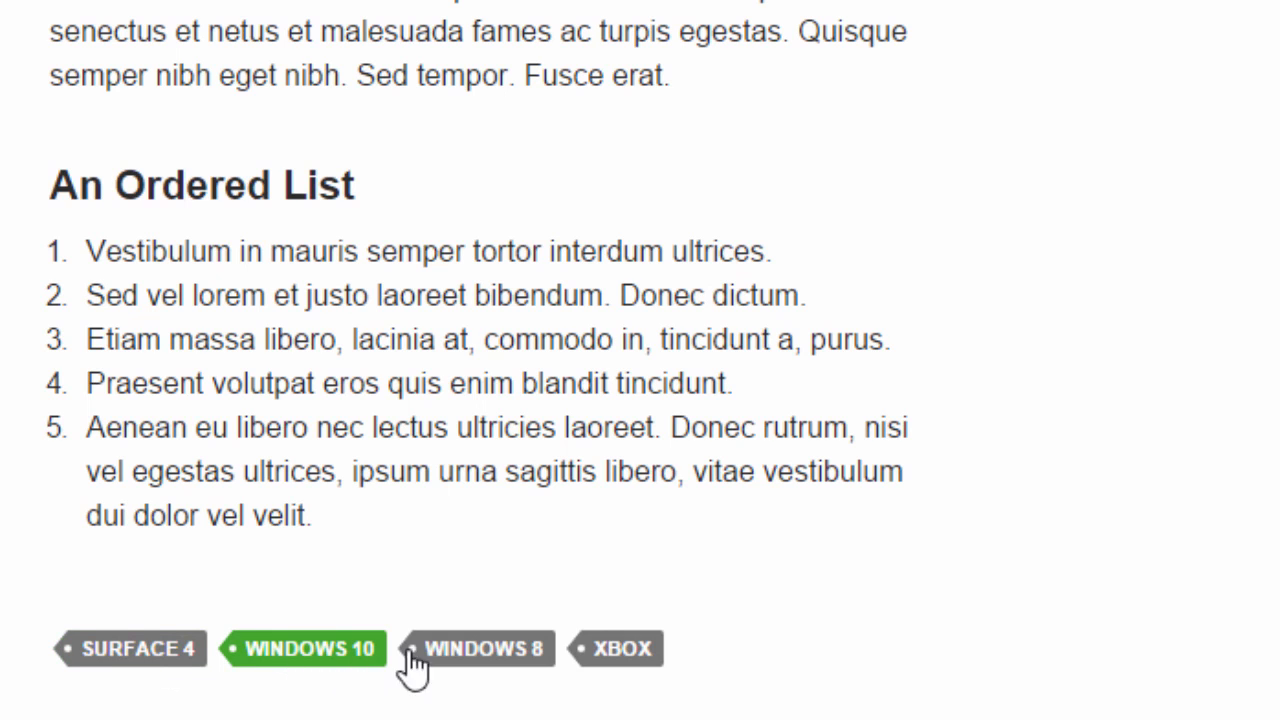
pyautogui.scroll(-2, 160, 657)
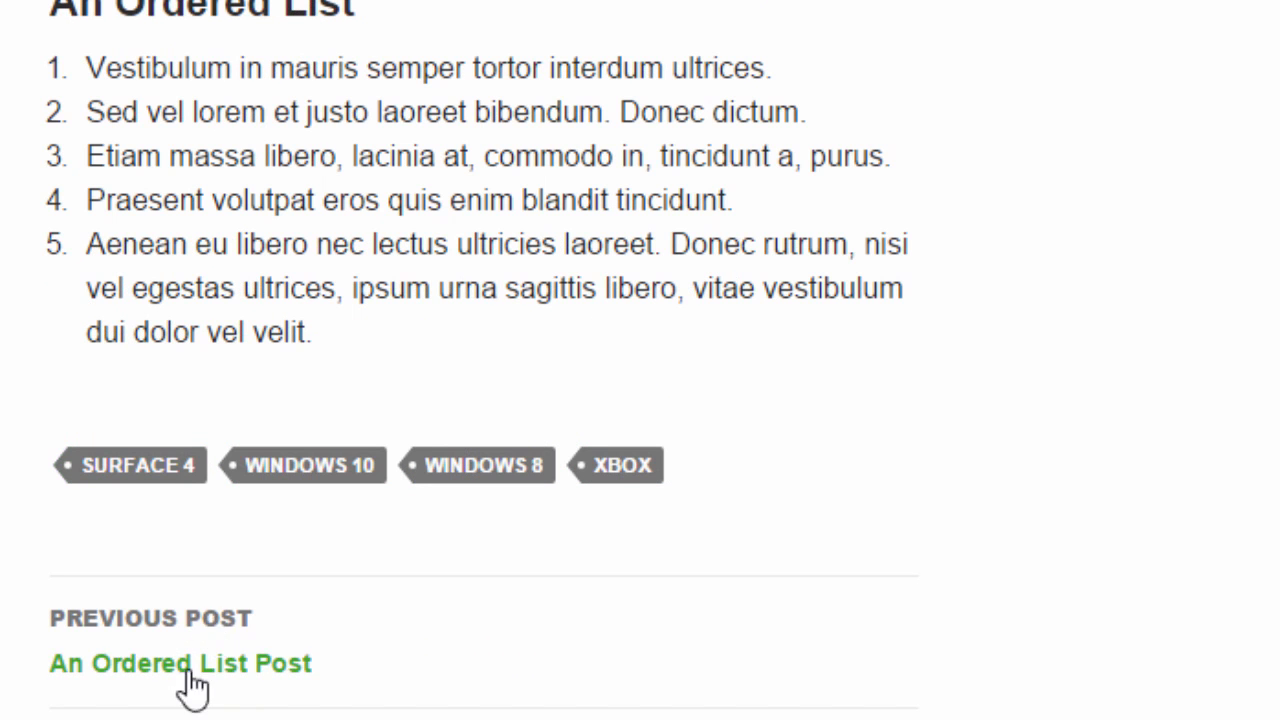
pyautogui.scroll(-5, 420, 714)
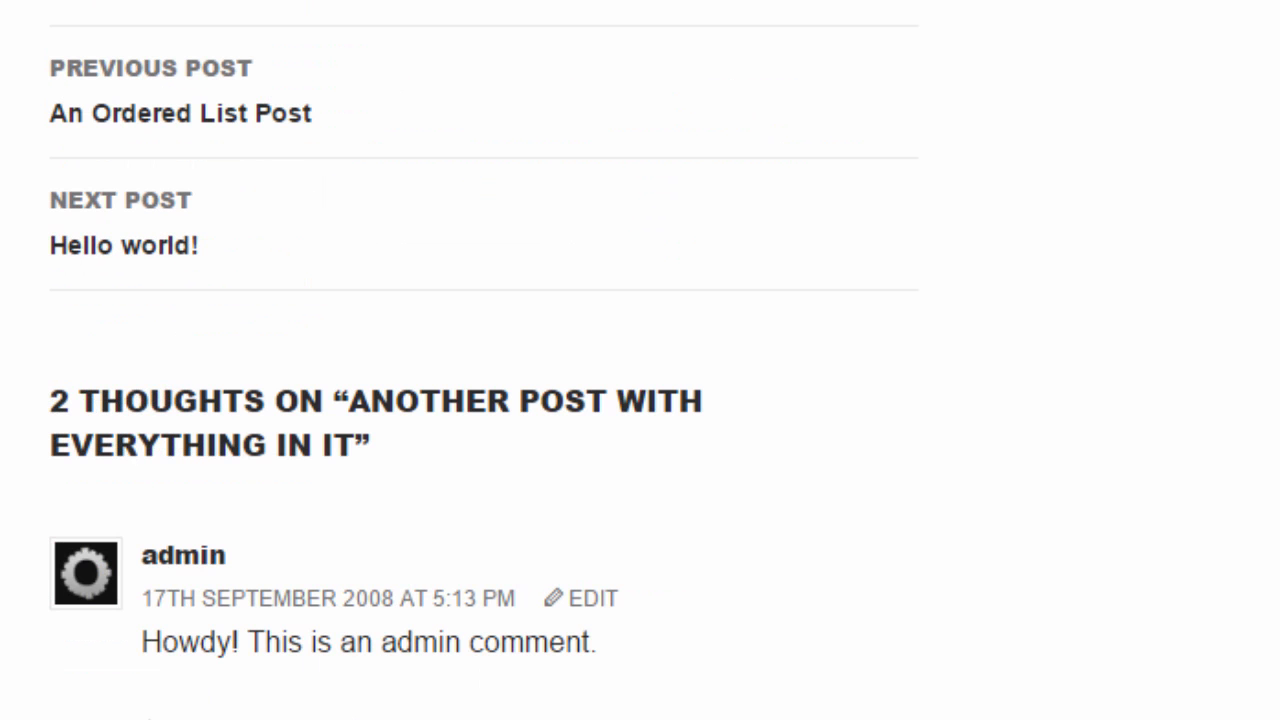
pyautogui.scroll(-2, 640, 360)
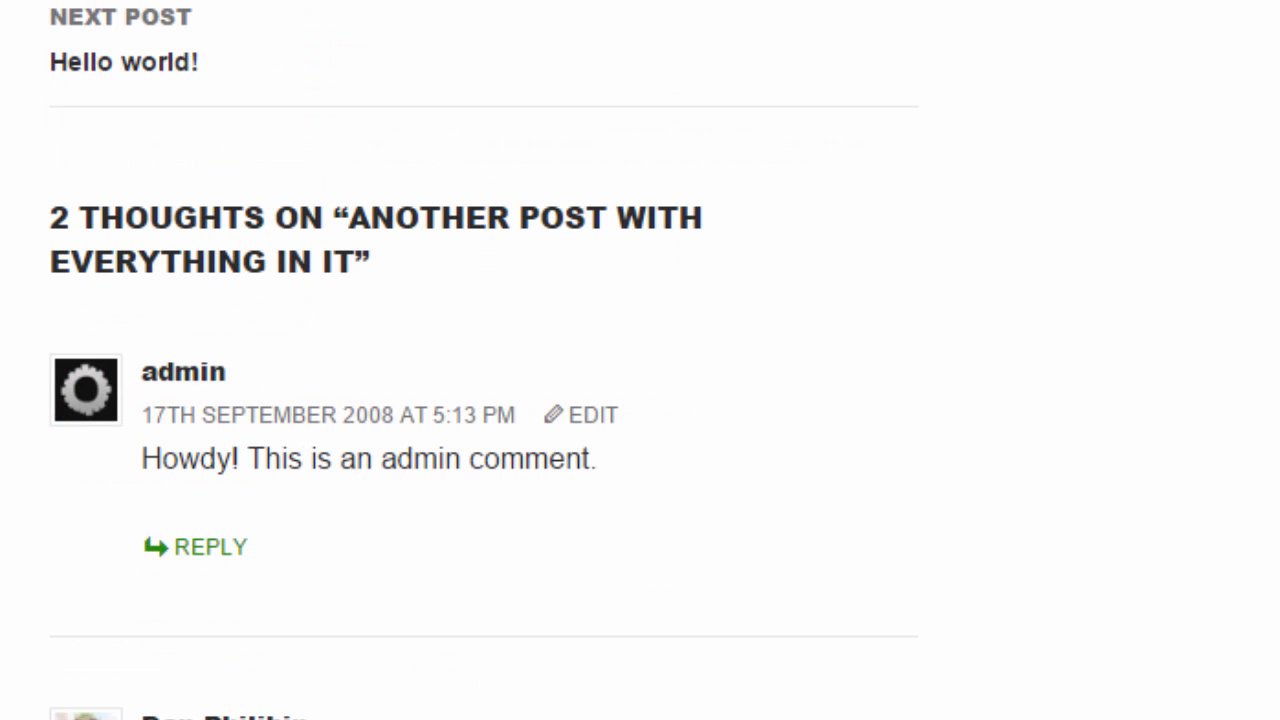
pyautogui.scroll(-2, 640, 360)
pyautogui.scroll(20, 640, 360)
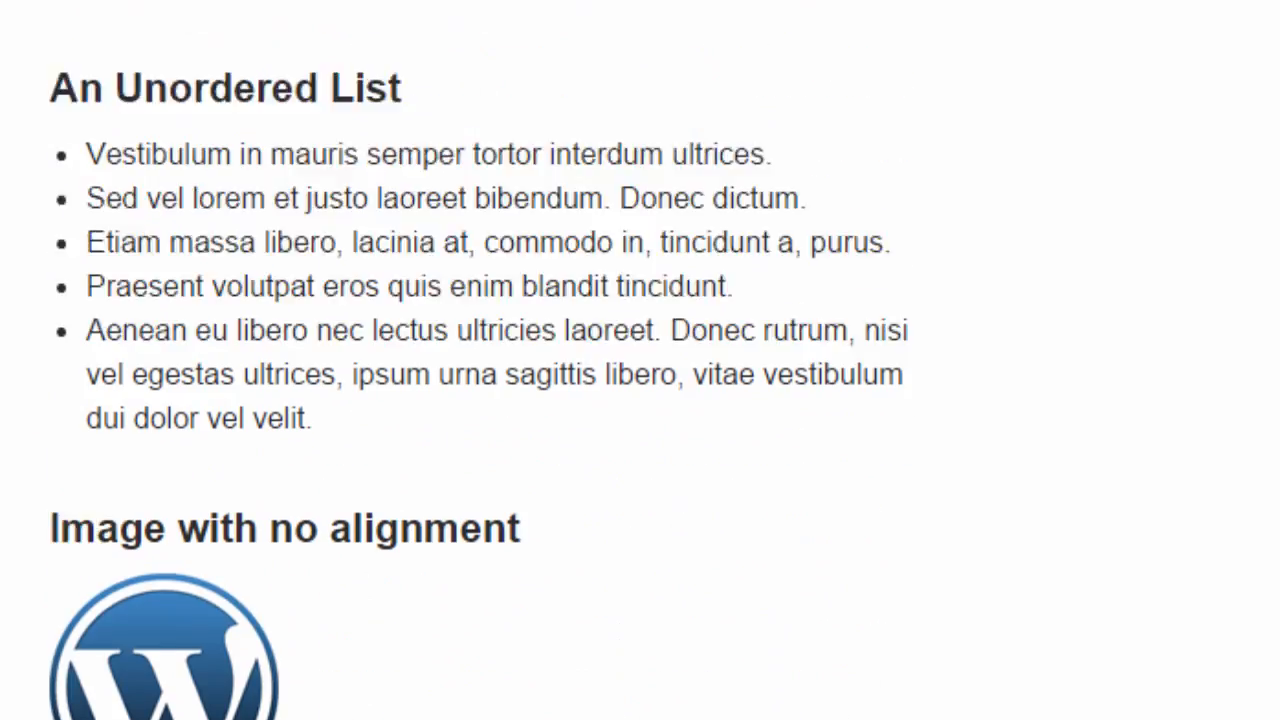
pyautogui.scroll(15, 580, 608)
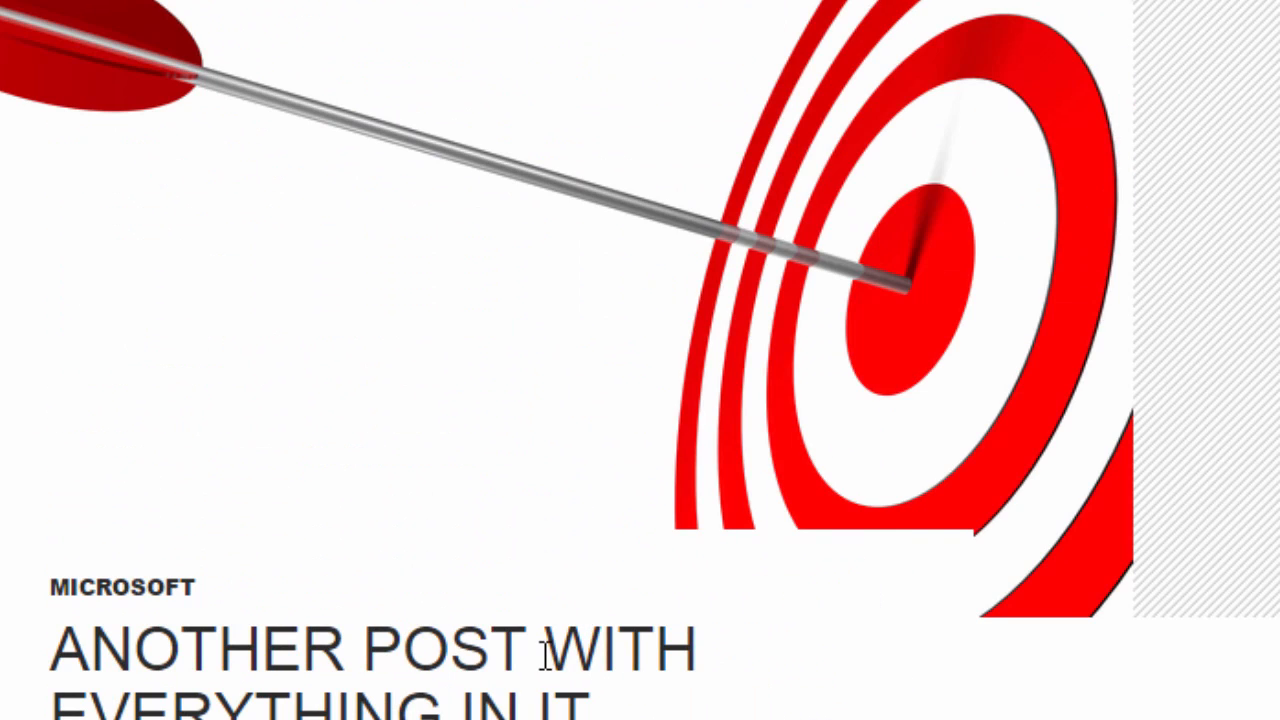